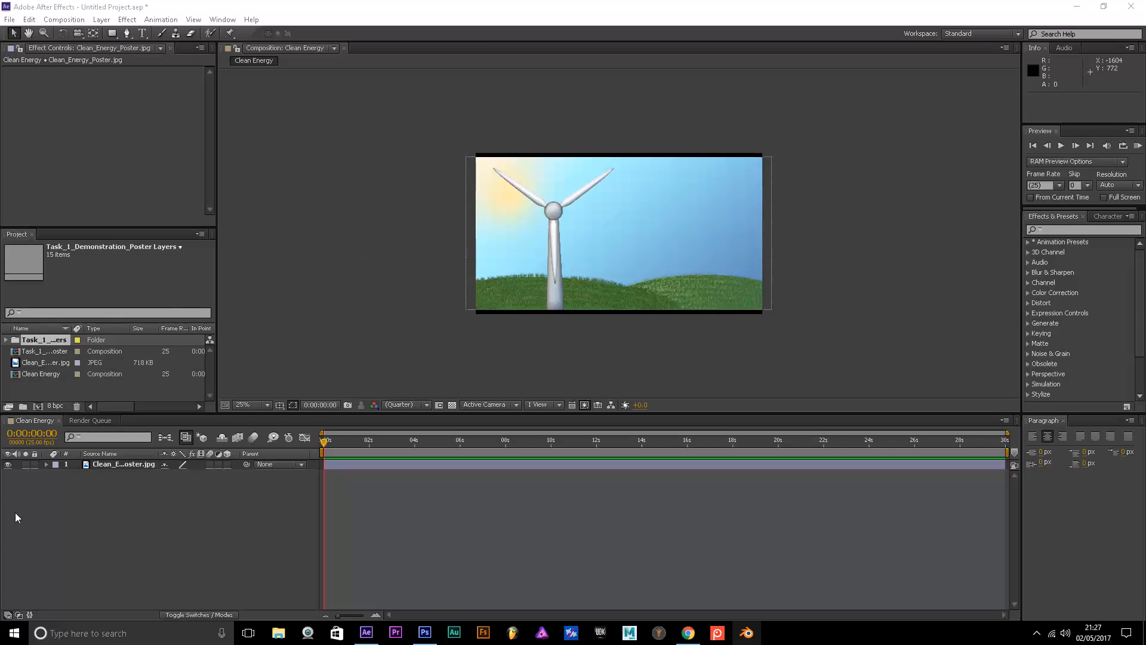
# Hide the Clean_Energy_Poster.jpg layer and expand the Task_1_Demonstration_Poster Layers folder in the project
pyautogui.click(8, 470)
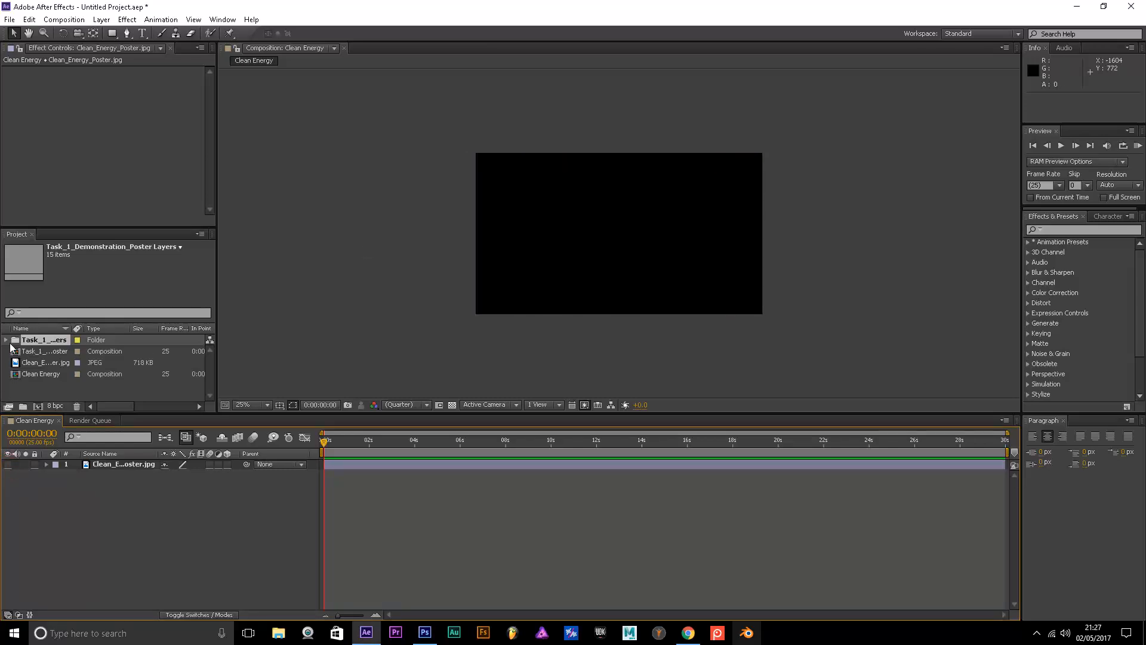
pyautogui.click(22, 342)
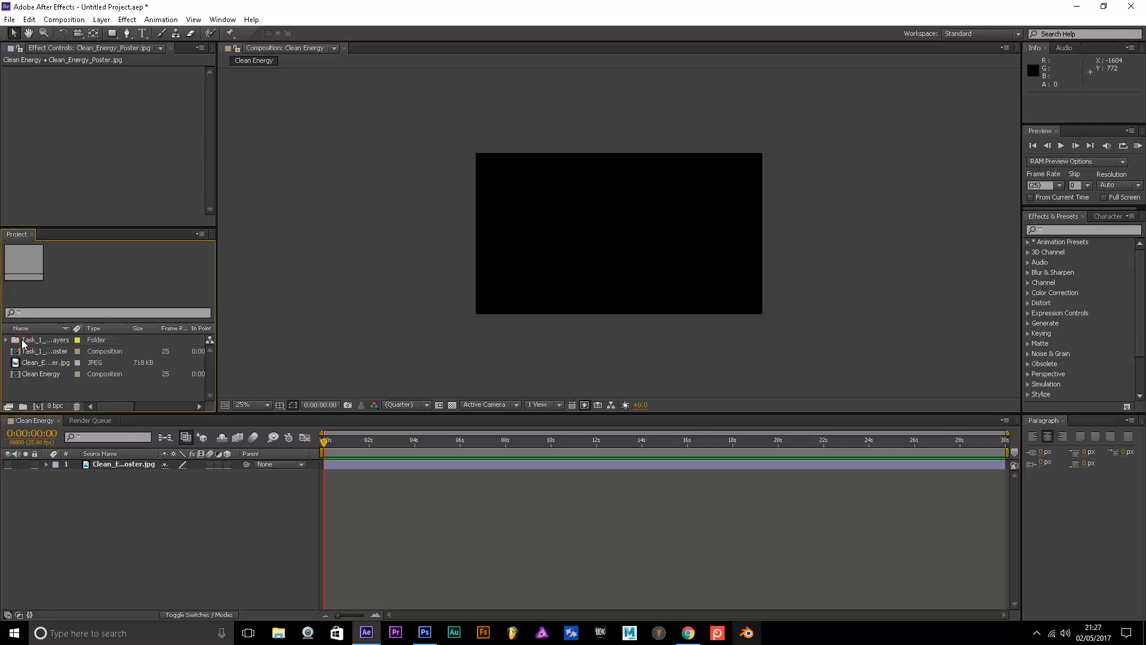
pyautogui.click(19, 344)
pyautogui.click(4, 342)
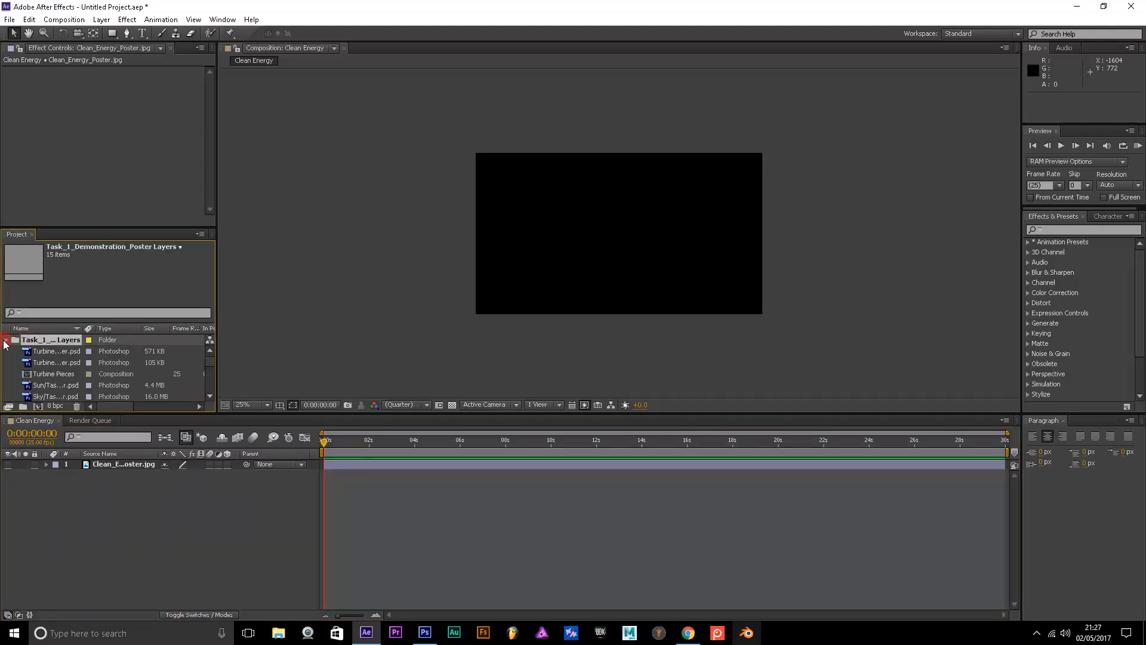
# Add all the folder's individual Photoshop layer files, except the Turbine Pieces and Landscape compositions, to the Clean Energy timeline
pyautogui.click(41, 352)
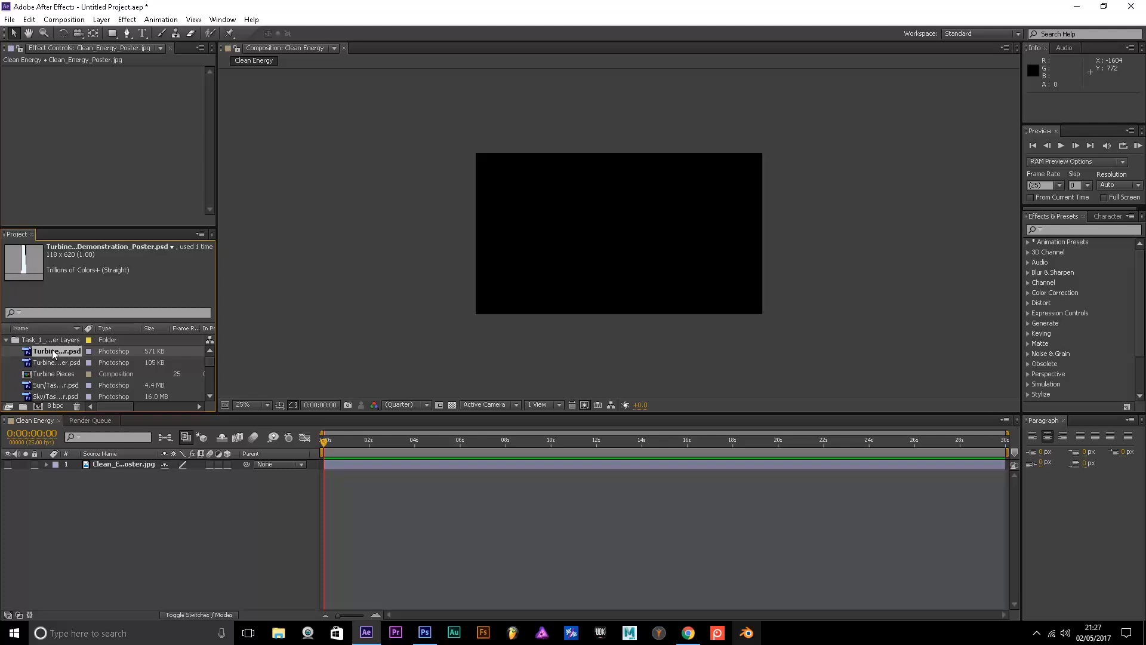
pyautogui.click(57, 363)
pyautogui.scroll(-1, 56, 361)
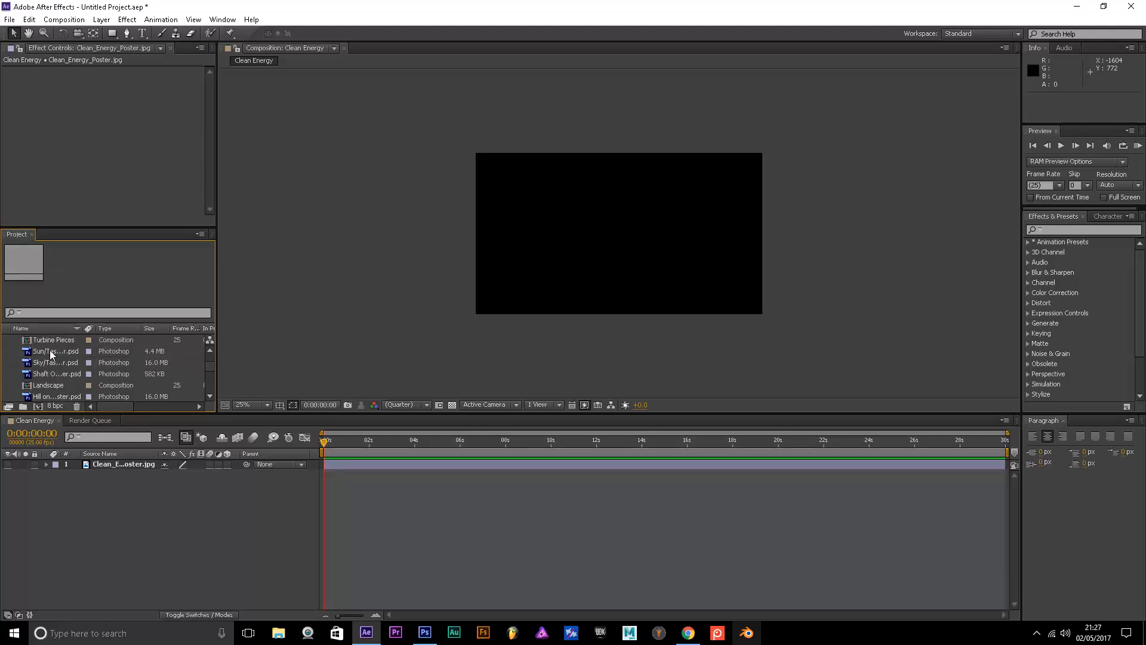
pyautogui.click(51, 351)
pyautogui.click(51, 363)
pyautogui.click(51, 374)
pyautogui.scroll(-1, 51, 375)
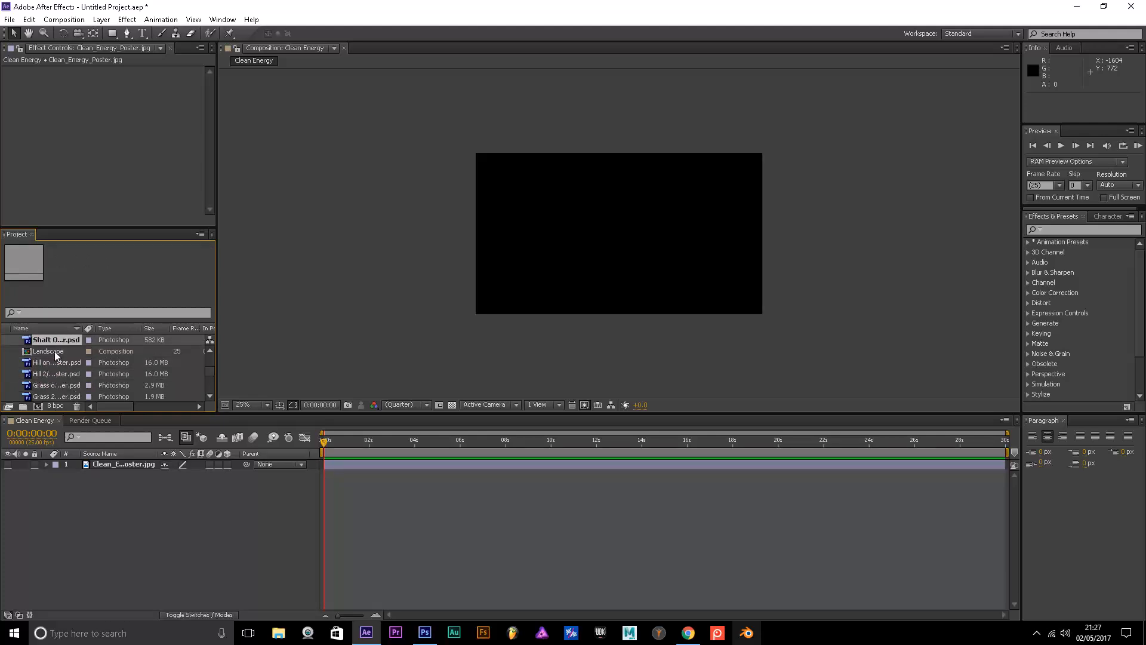
pyautogui.keyDown('ctrl'); pyautogui.click(47, 364); pyautogui.keyUp('ctrl')
pyautogui.keyDown('ctrl'); pyautogui.click(46, 375); pyautogui.keyUp('ctrl')
pyautogui.keyDown('ctrl'); pyautogui.click(48, 385); pyautogui.keyUp('ctrl')
pyautogui.scroll(-1, 48, 385)
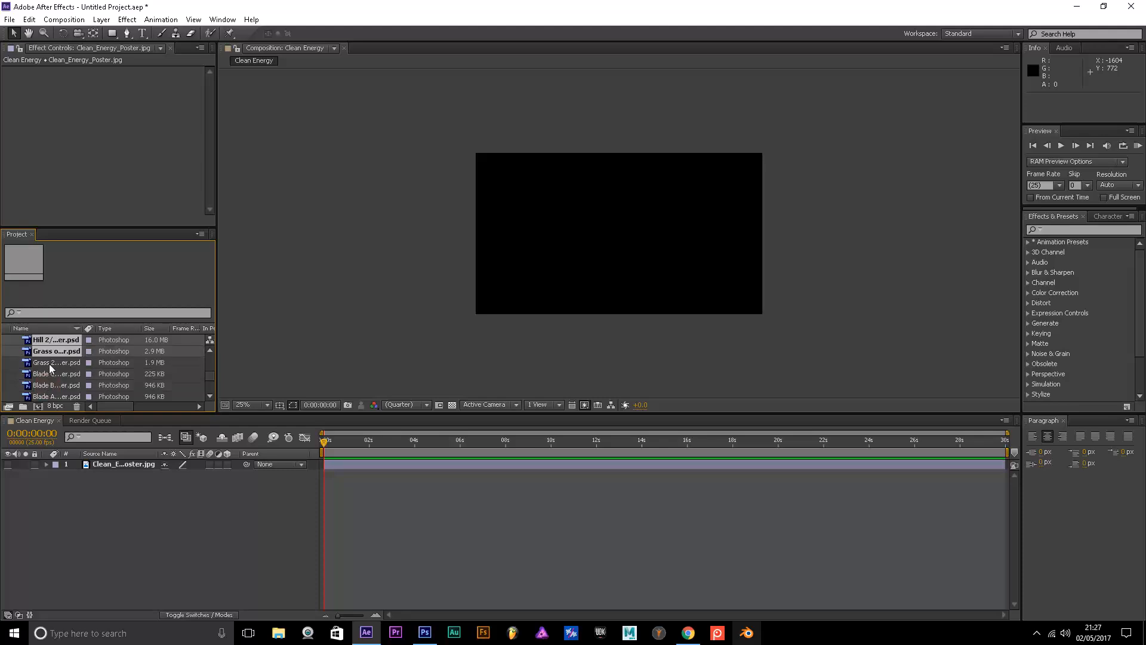
pyautogui.keyDown('ctrl'); pyautogui.click(49, 365); pyautogui.keyUp('ctrl')
pyautogui.keyDown('ctrl'); pyautogui.click(51, 376); pyautogui.keyUp('ctrl')
pyautogui.keyDown('ctrl'); pyautogui.click(53, 386); pyautogui.keyUp('ctrl')
pyautogui.keyDown('ctrl'); pyautogui.click(53, 397); pyautogui.keyUp('ctrl')
pyautogui.scroll(-1, 53, 398)
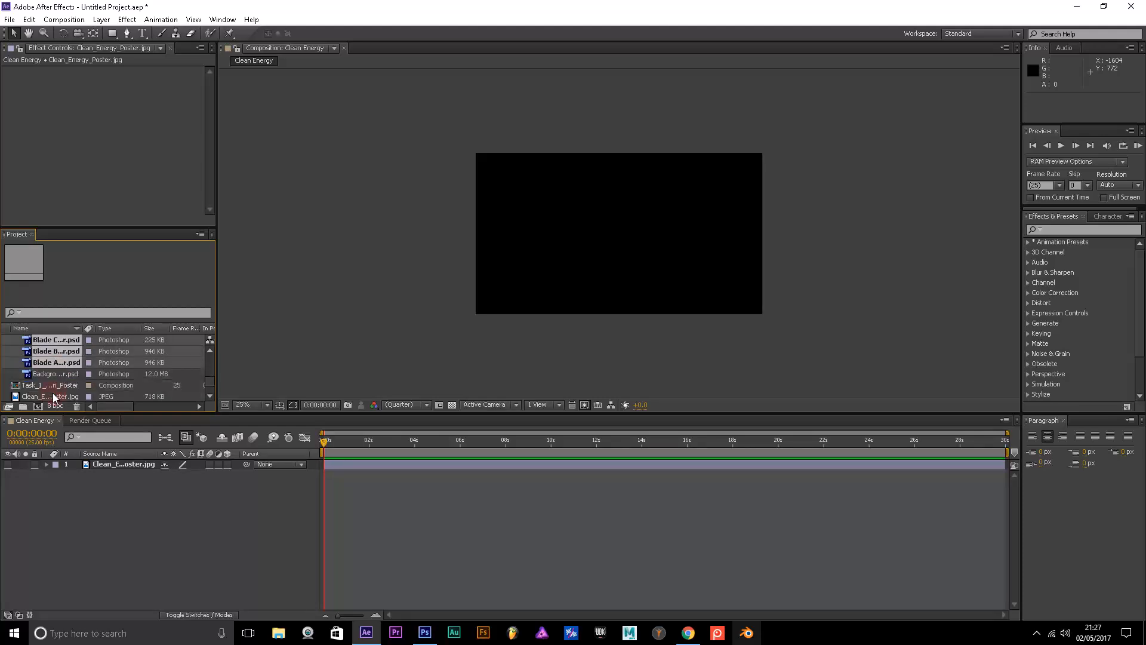
pyautogui.keyDown('ctrl'); pyautogui.click(44, 374); pyautogui.keyUp('ctrl')
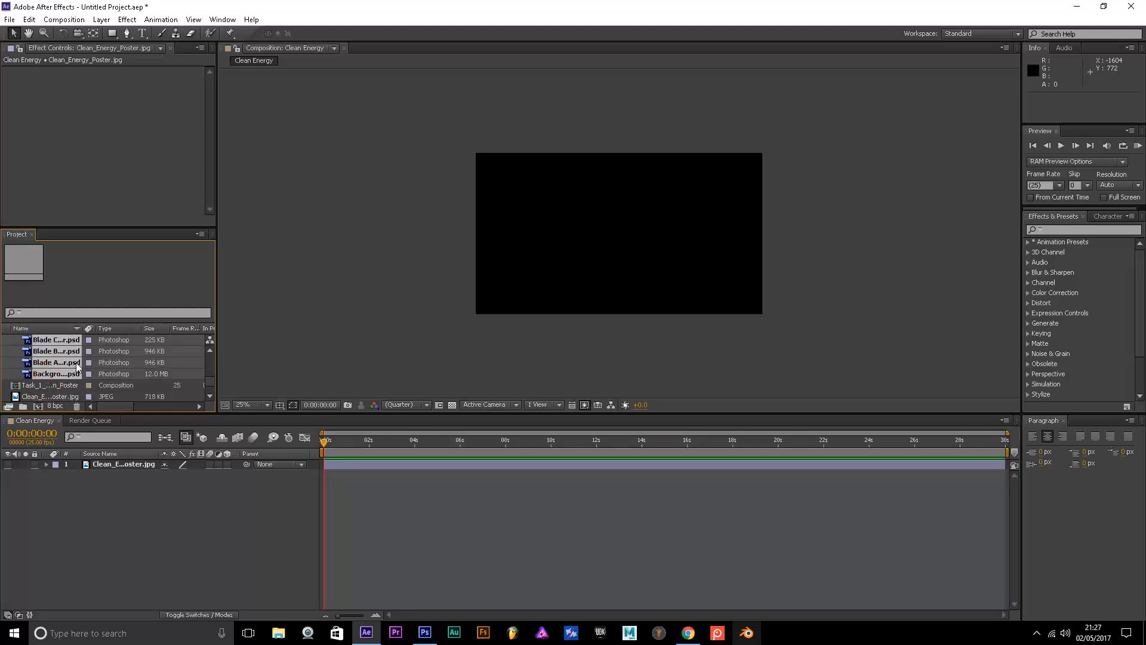
pyautogui.scroll(4, 76, 363)
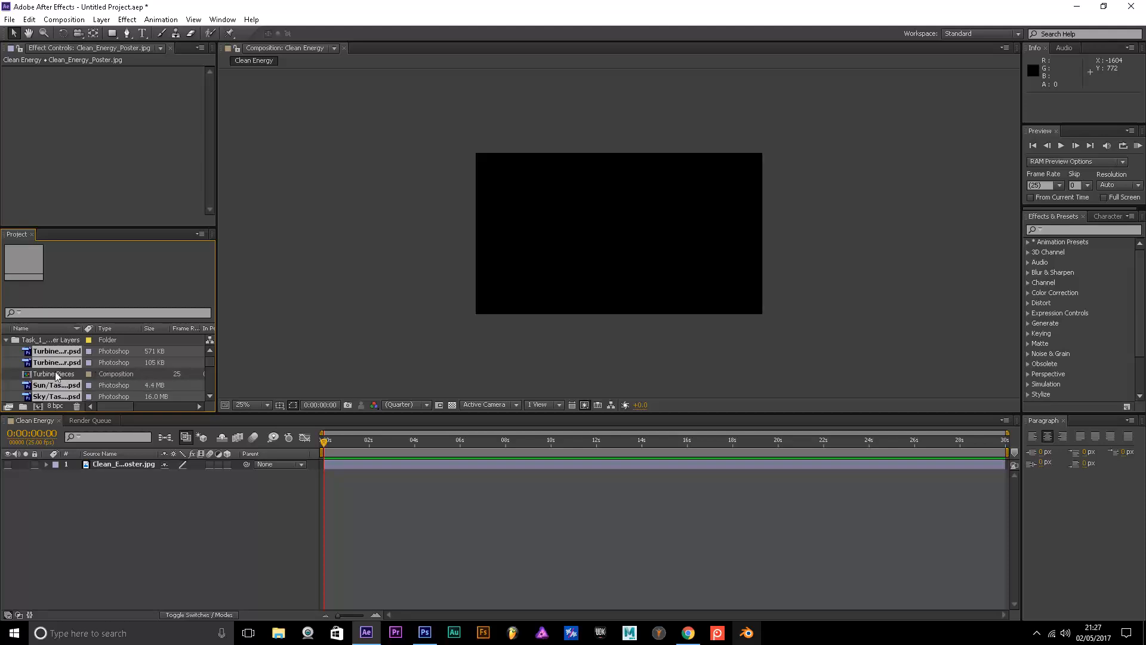
pyautogui.scroll(-1, 43, 377)
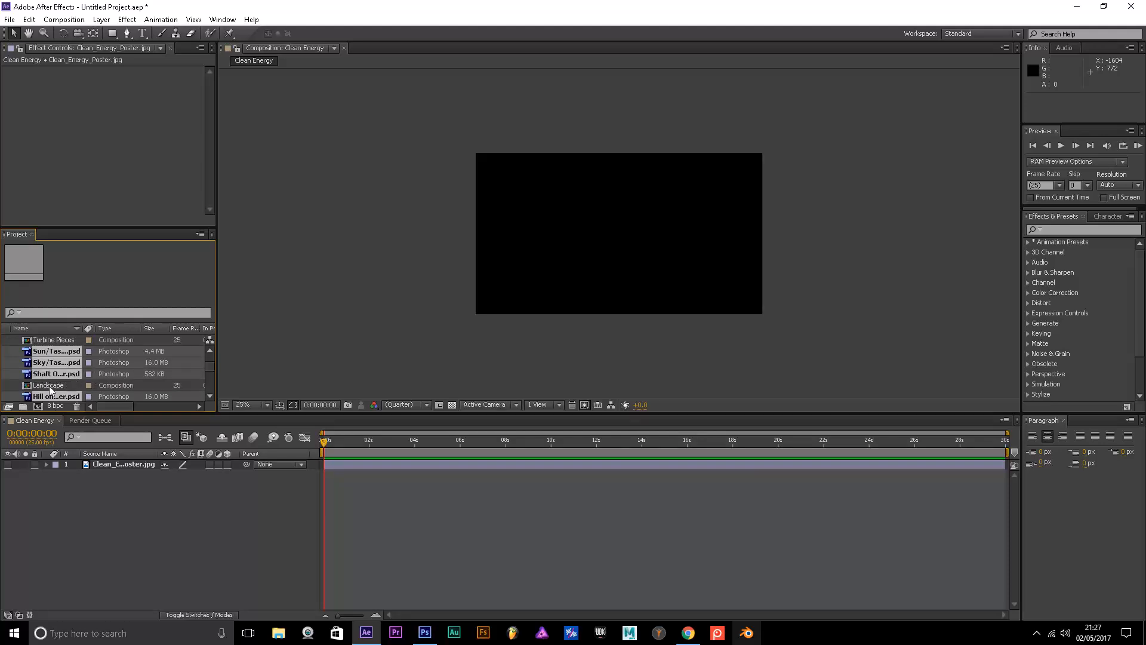
pyautogui.scroll(1, 94, 365)
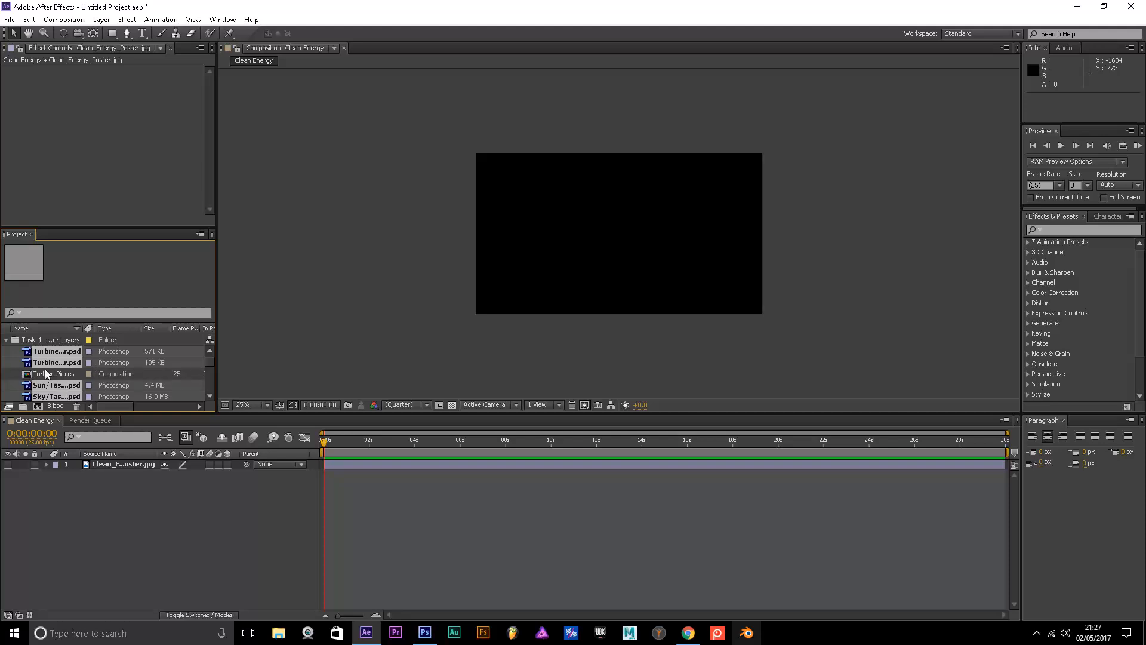
pyautogui.scroll(-1, 53, 384)
pyautogui.scroll(1, 92, 380)
pyautogui.moveTo(42, 356); pyautogui.dragTo(206, 533)
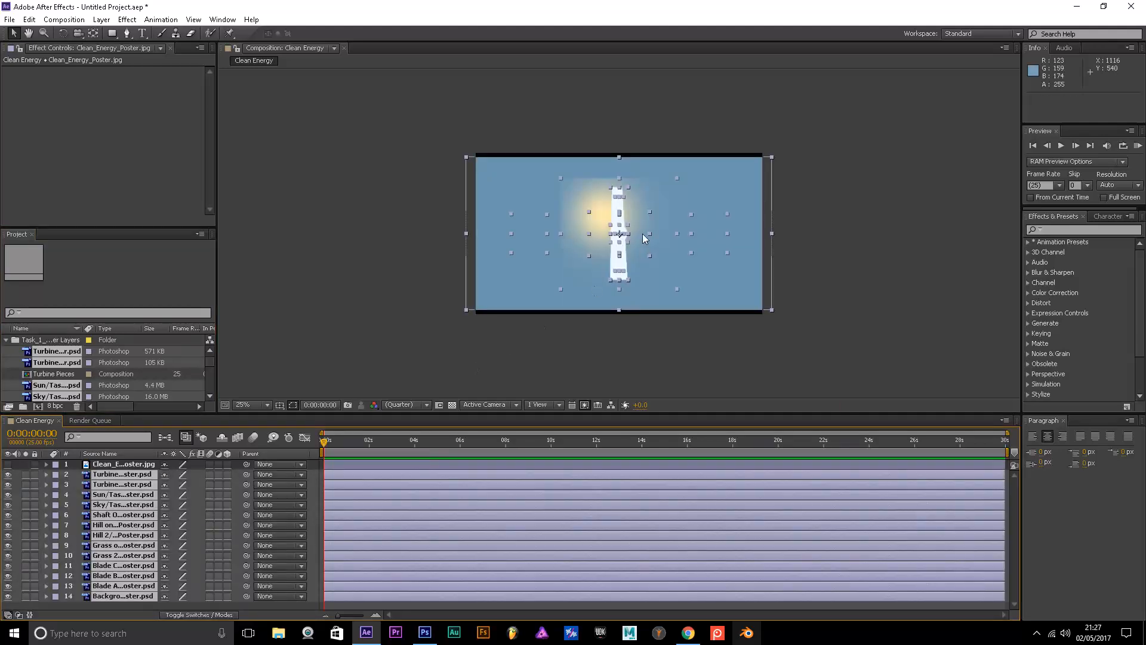
# Inspect the added artwork in the preview and delete all the individual Photoshop layers from the Clean Energy composition
pyautogui.scroll(6, 643, 238)
pyautogui.scroll(-4, 643, 237)
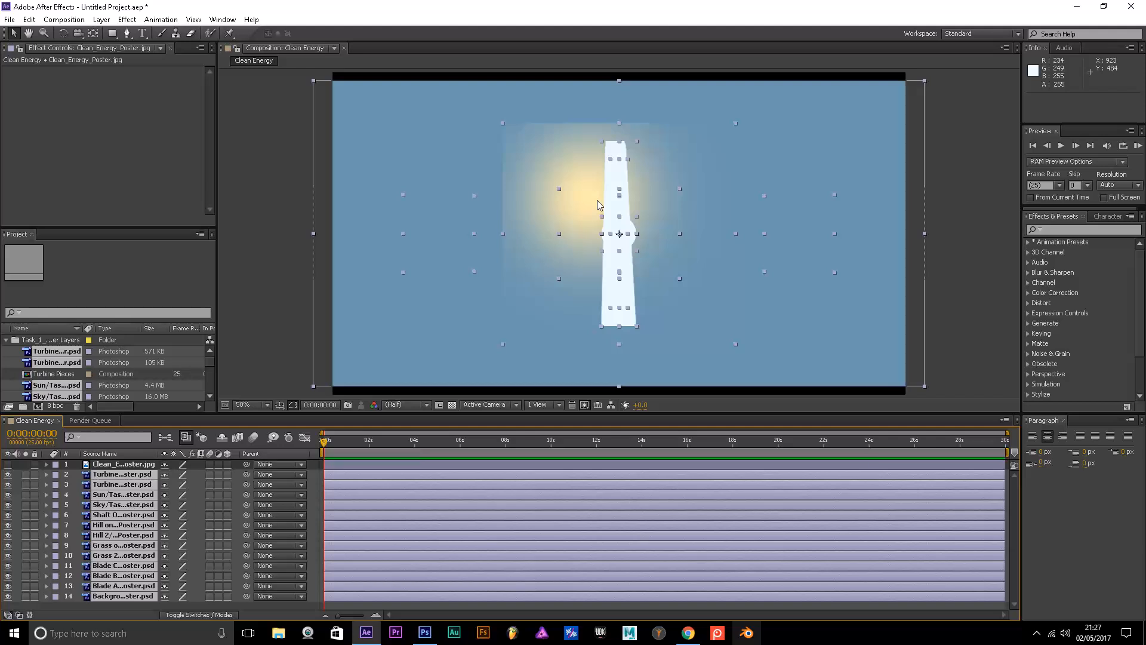
pyautogui.scroll(-1, 597, 204)
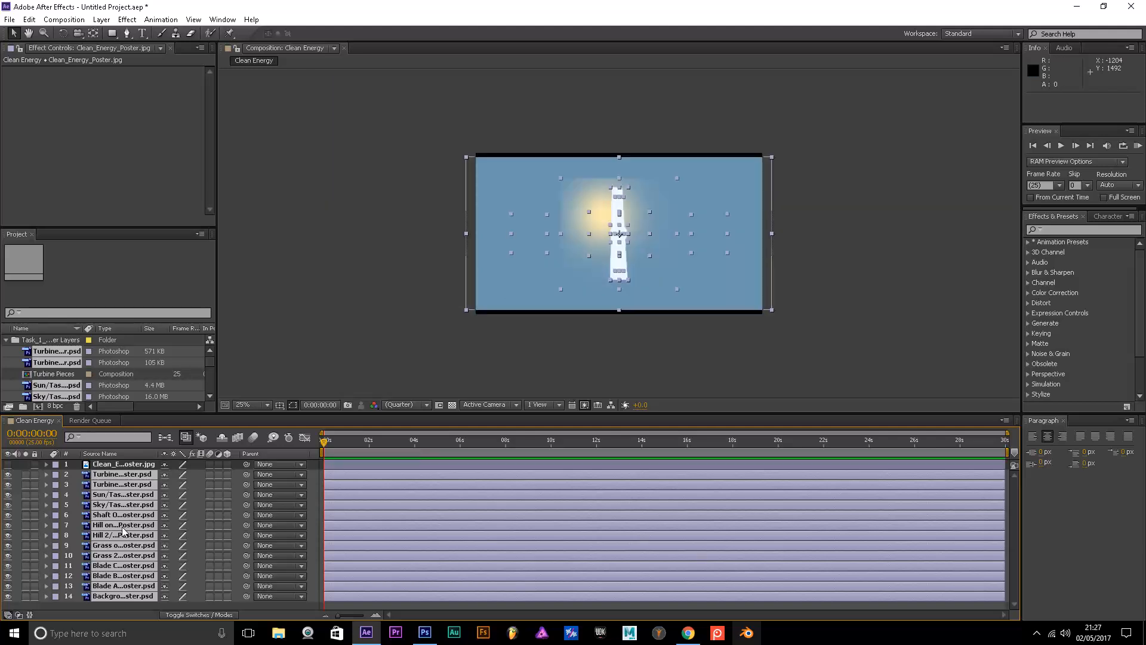
pyautogui.press('Delete')
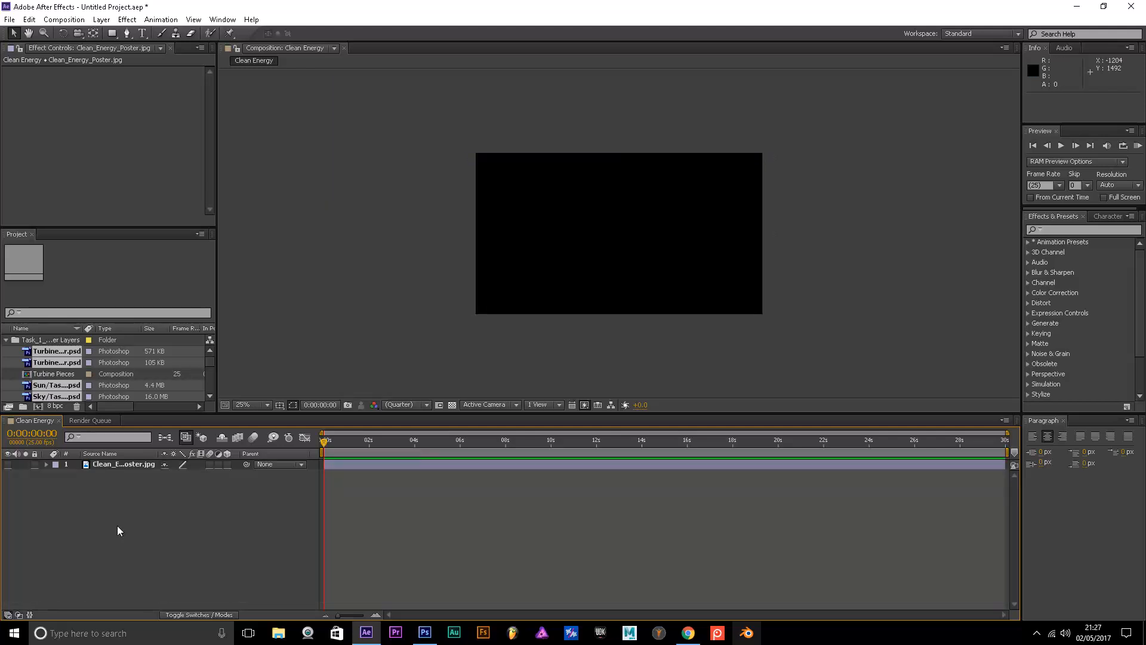
# Add the Turbine Pieces composition to the Clean Energy timeline beneath the poster layer and check it in the preview
pyautogui.click(44, 371)
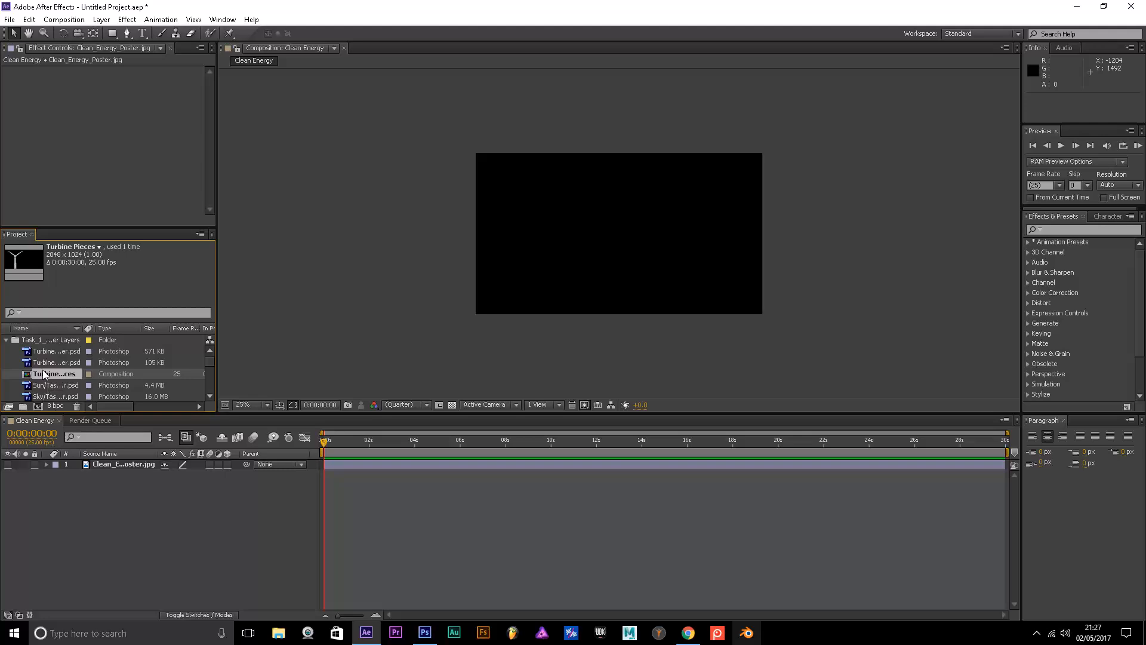
pyautogui.moveTo(42, 375); pyautogui.dragTo(145, 539)
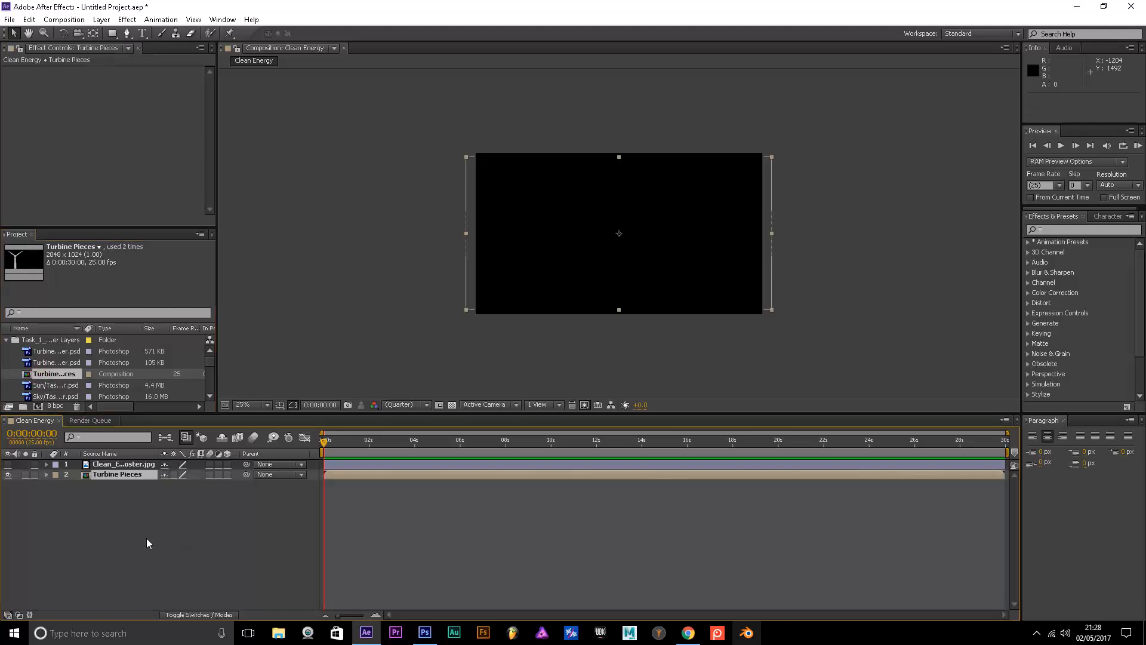
pyautogui.click(46, 475)
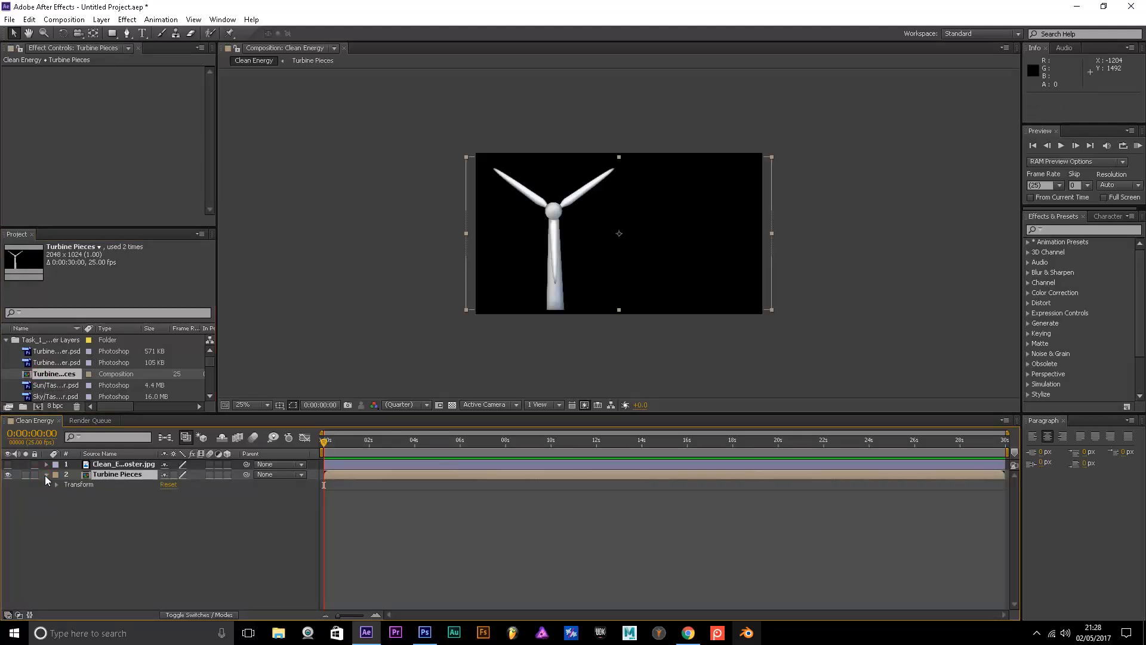
pyautogui.click(56, 486)
pyautogui.click(57, 486)
pyautogui.click(43, 475)
pyautogui.scroll(2, 618, 234)
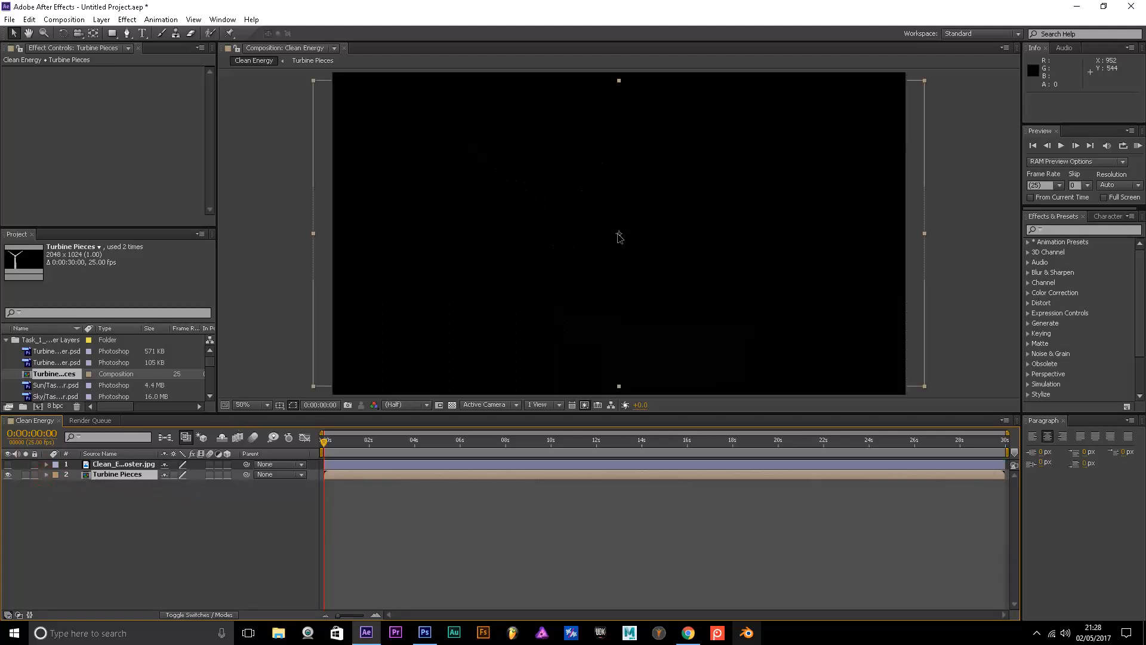
pyautogui.scroll(-2, 325, 145)
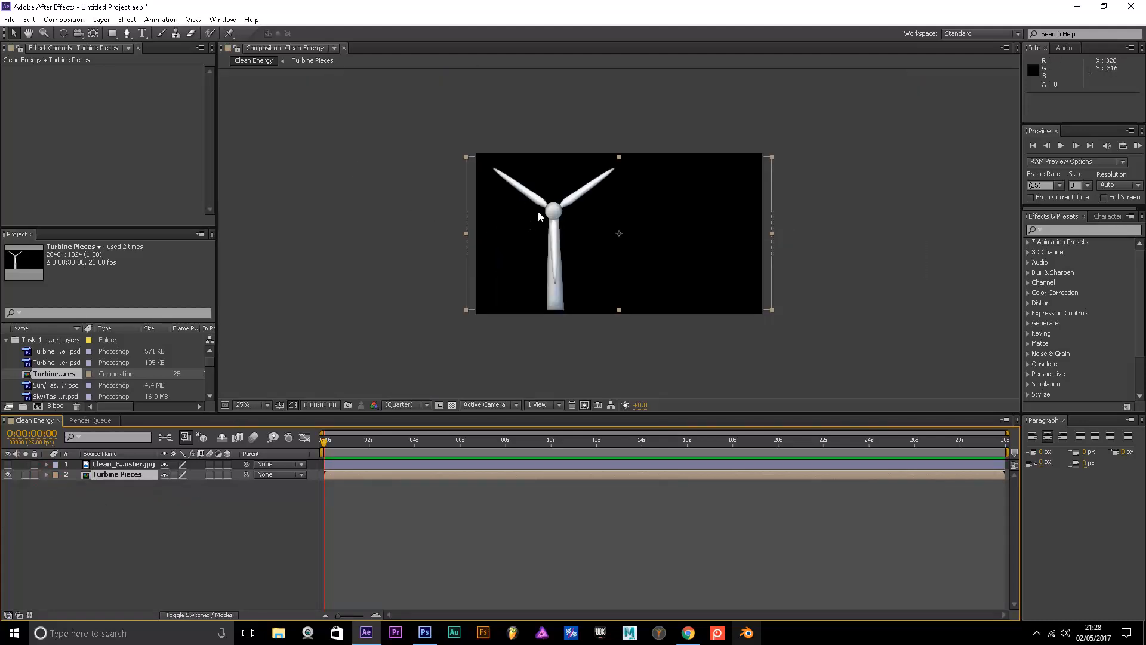
pyautogui.scroll(2, 551, 223)
pyautogui.scroll(-1, 552, 222)
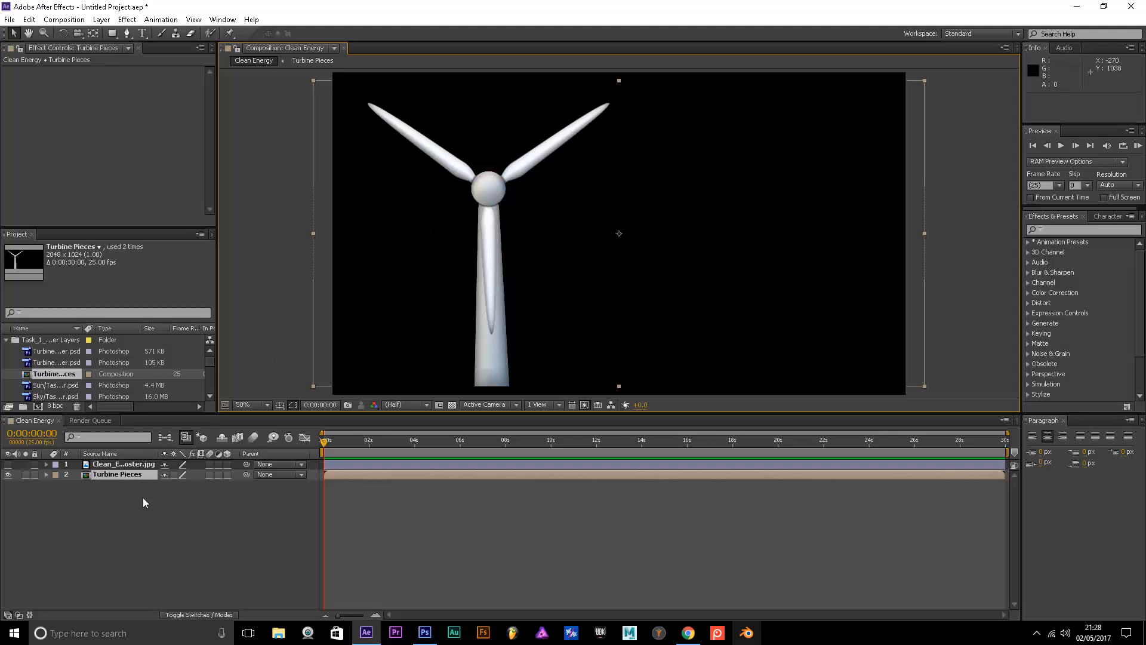
# Open the Turbine Pieces composition, examine its Blade C, Blade B and Blade A layers, and compare it with the Clean Energy composition
pyautogui.doubleClick(100, 476)
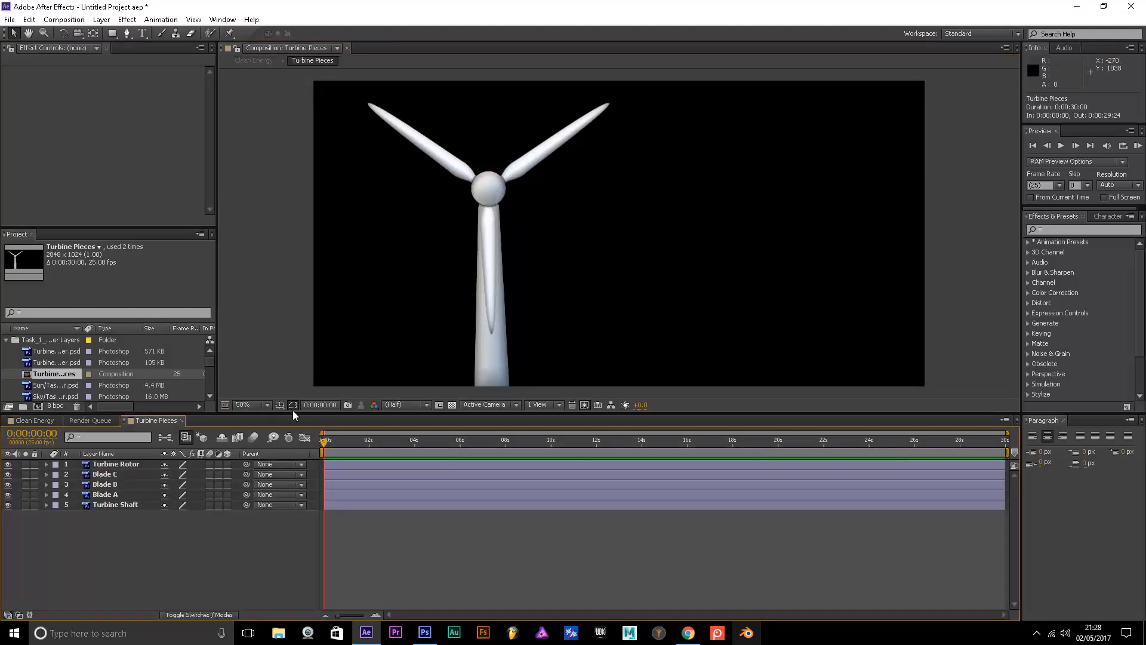
pyautogui.click(104, 475)
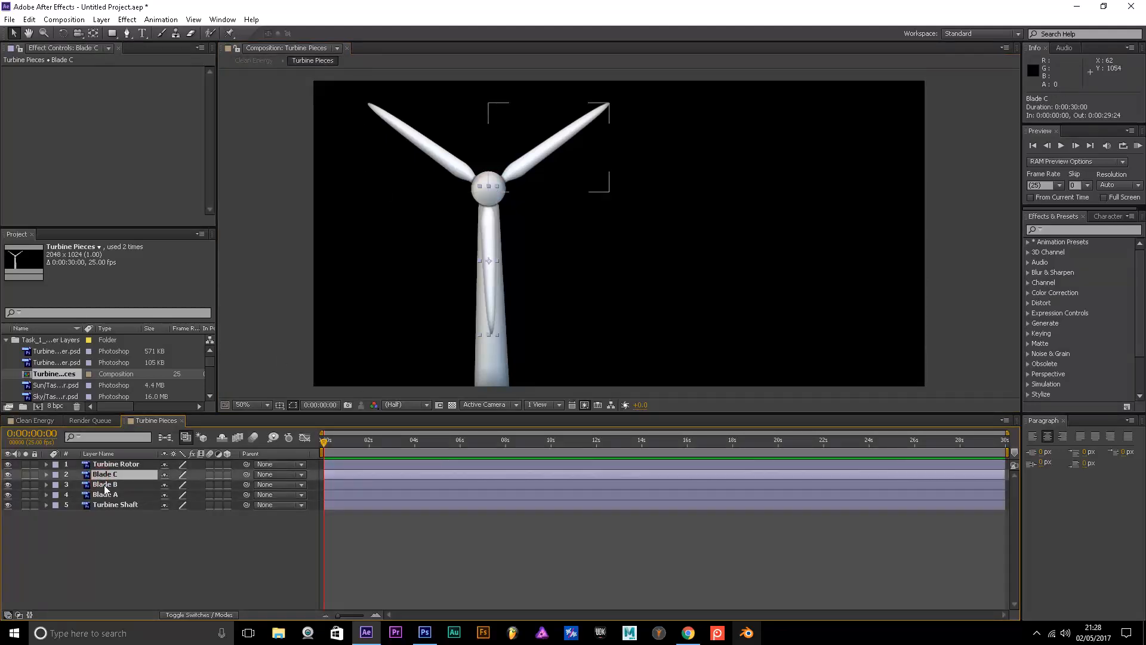
pyautogui.click(106, 485)
pyautogui.click(105, 494)
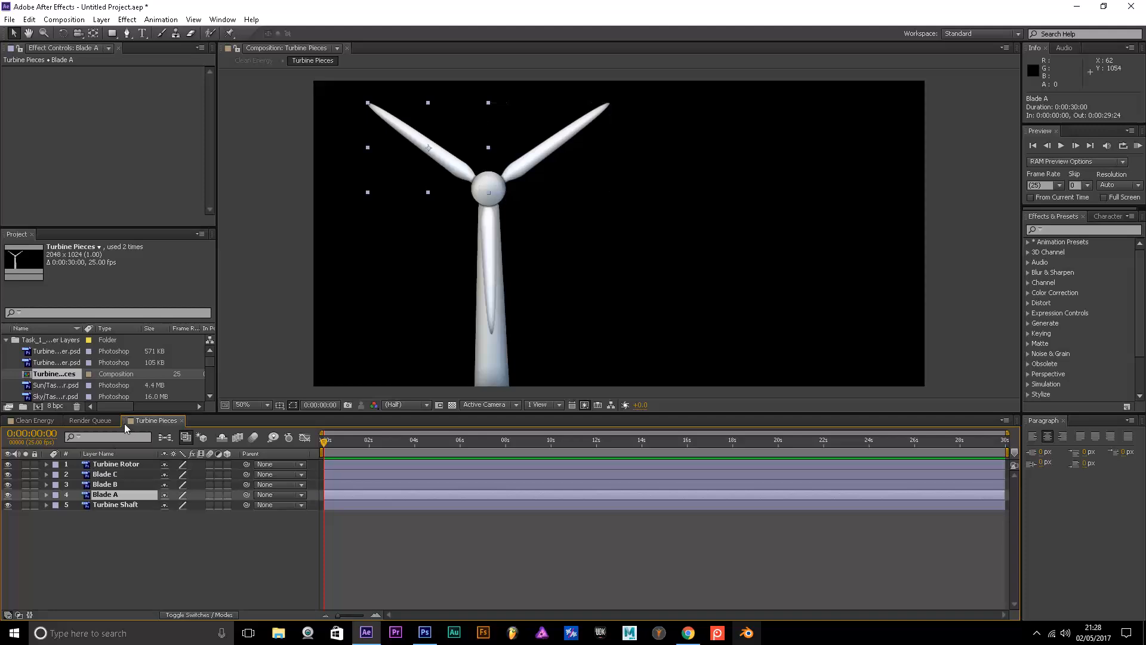
pyautogui.click(28, 421)
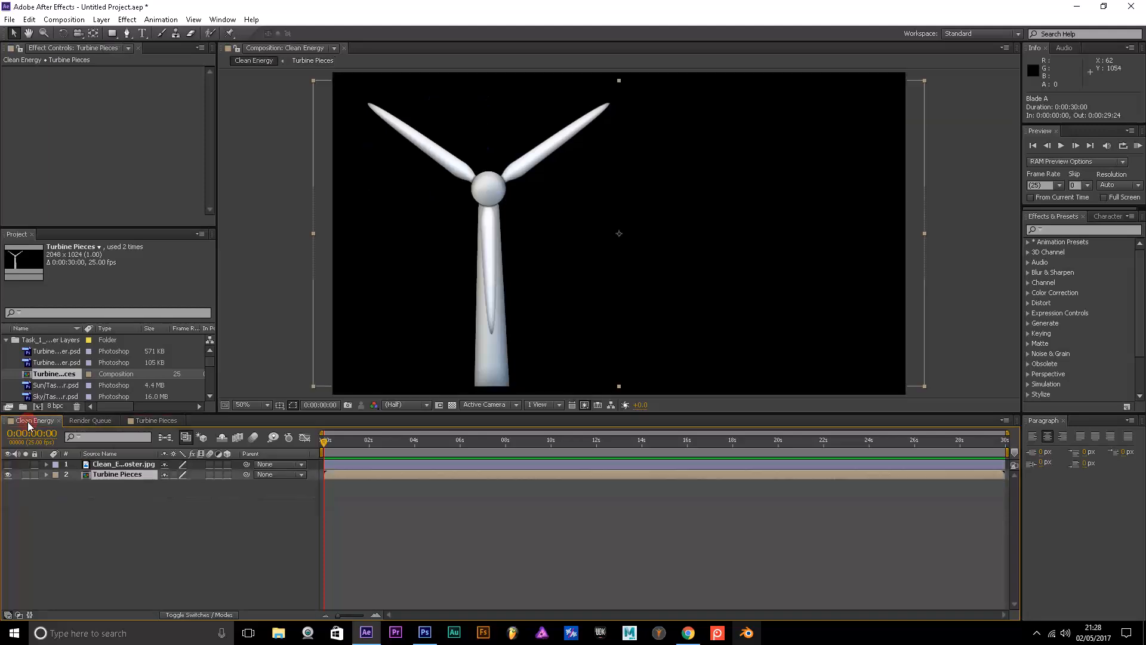
pyautogui.click(154, 422)
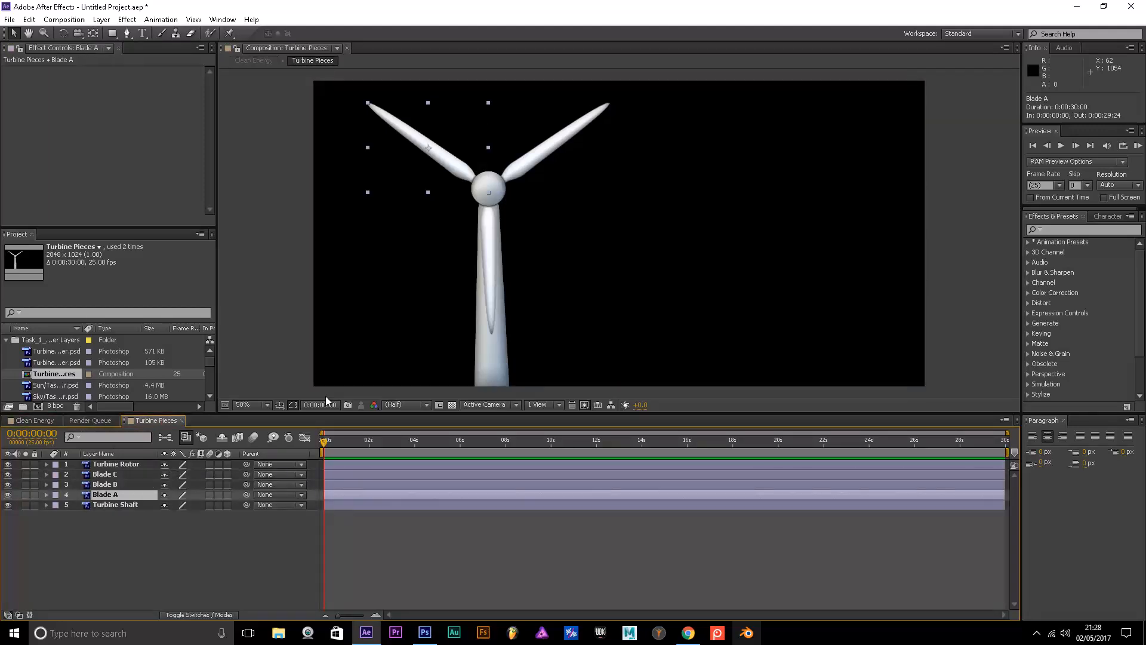
# Try rotating the Turbine Rotor with the Rotation tool and undo the rotation
pyautogui.click(493, 189)
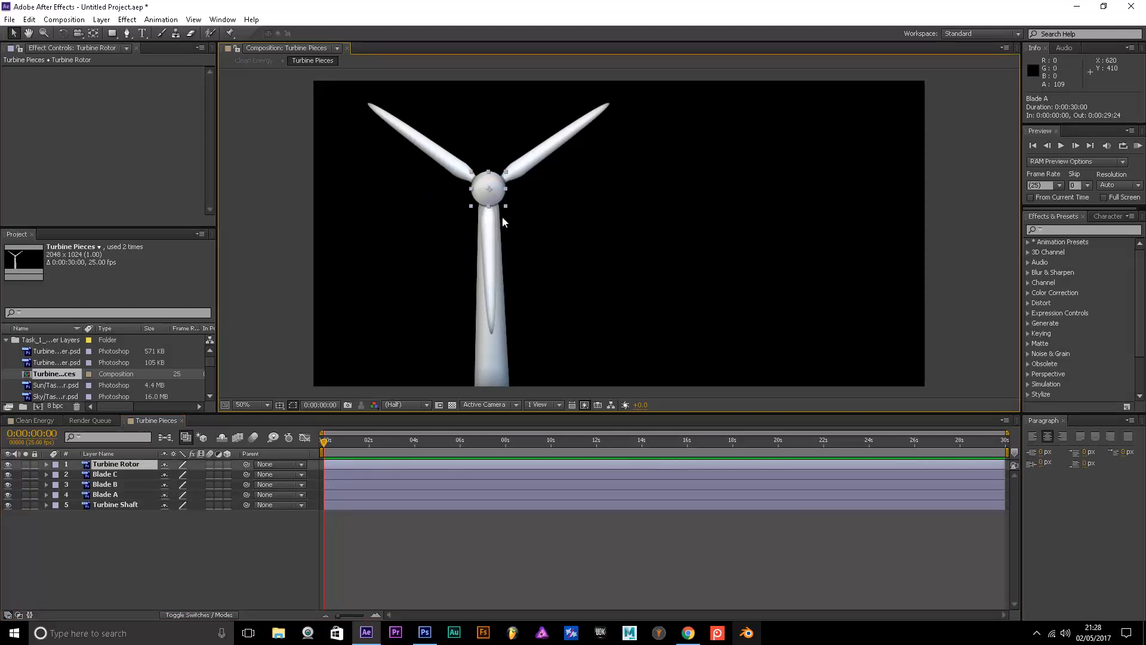
pyautogui.click(63, 33)
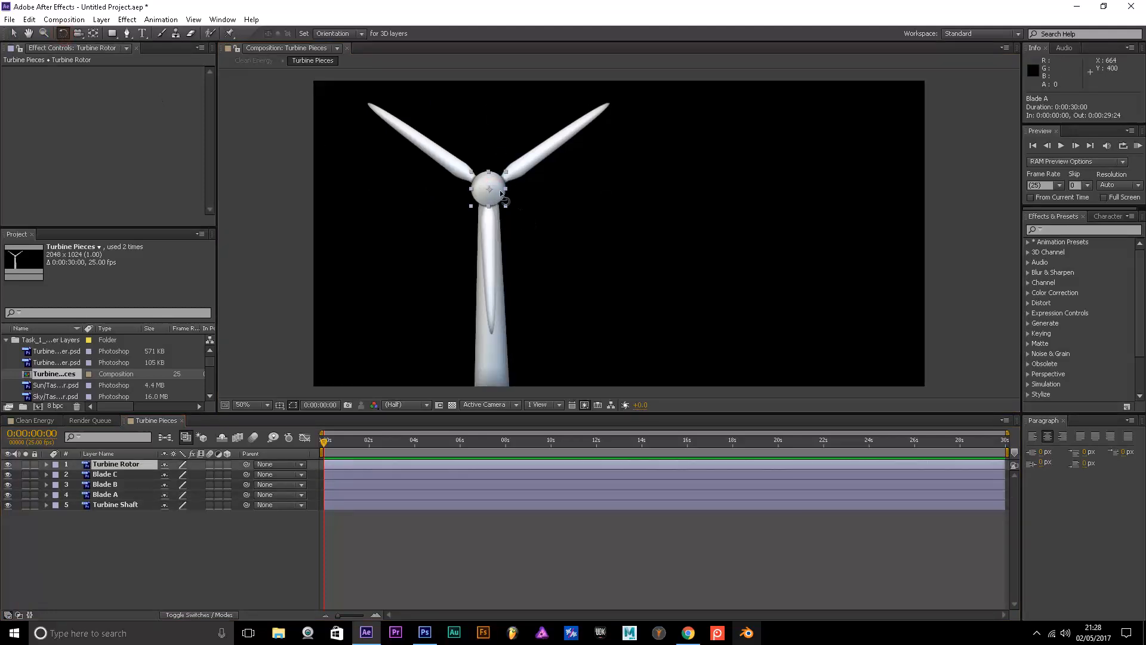
pyautogui.moveTo(511, 205); pyautogui.dragTo(589, 223)
pyautogui.hotkey('ctrl', 'z')
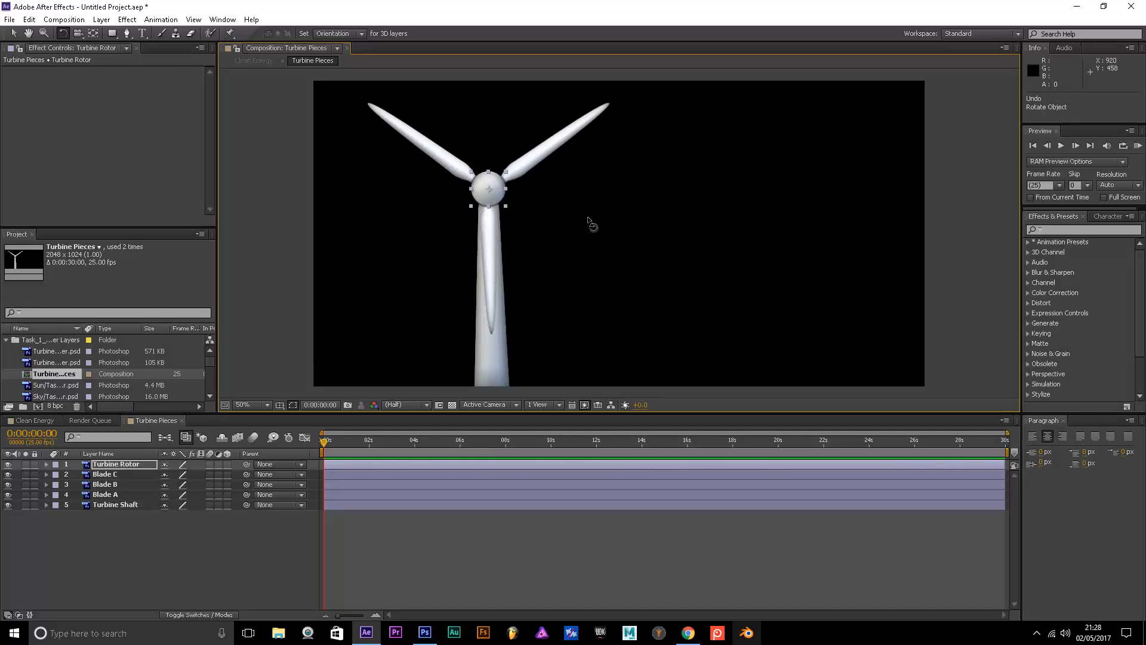
# Try rotating Blade B around its own centre to about 347° and undo the rotation
pyautogui.click(538, 160)
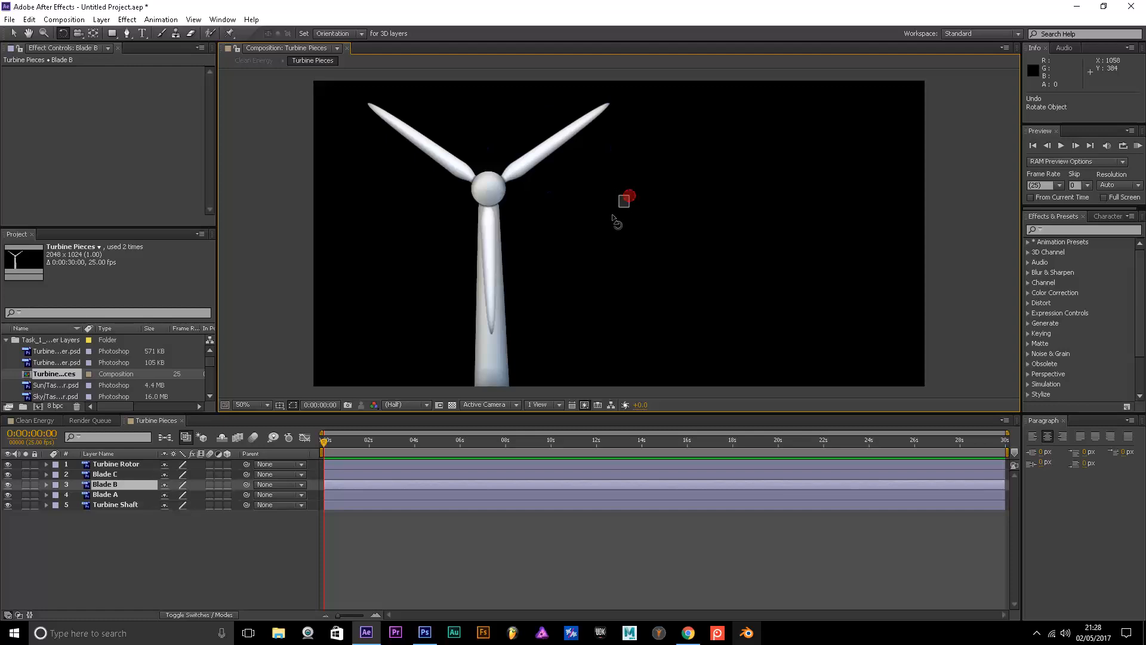
pyautogui.moveTo(597, 227); pyautogui.dragTo(687, 197)
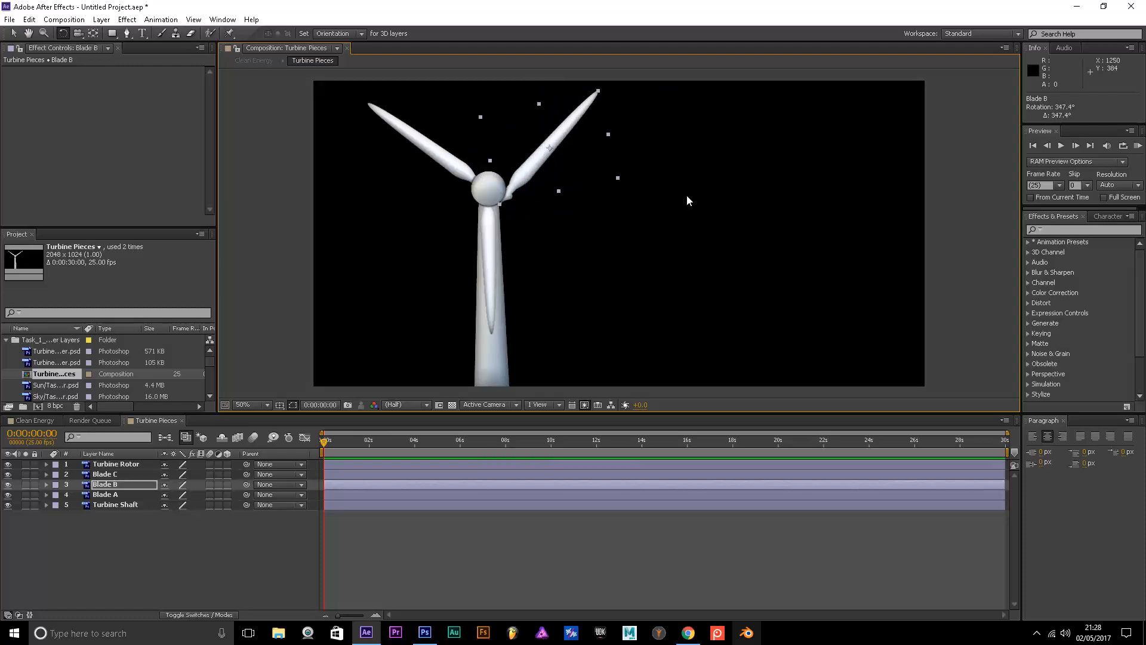
pyautogui.hotkey('ctrl', 'z')
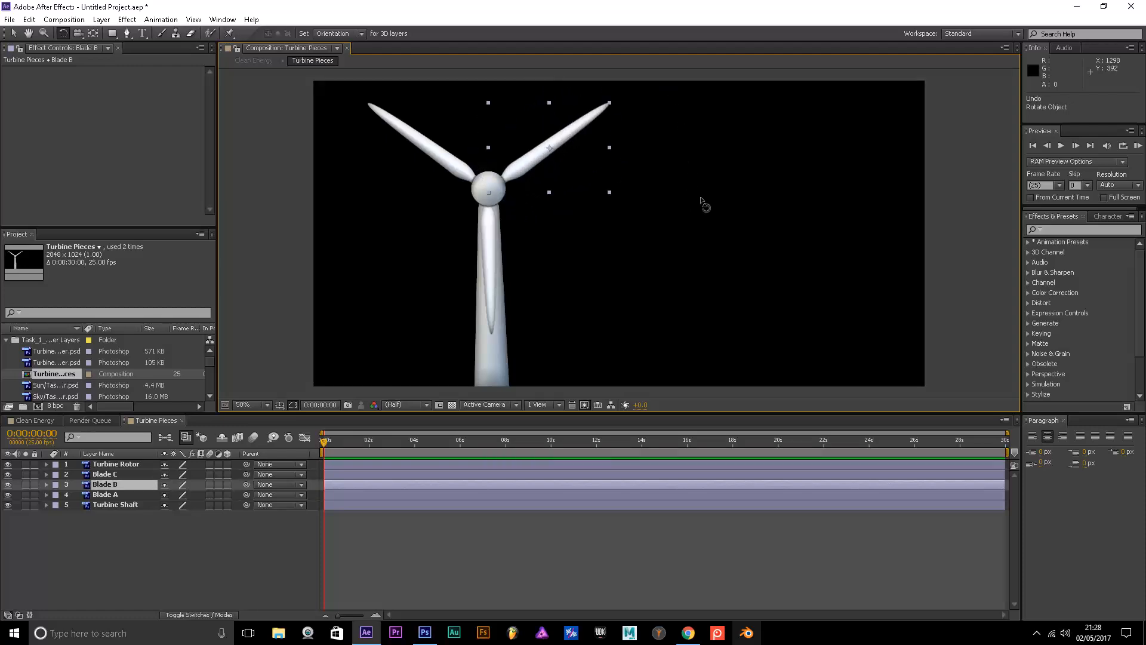
# Close the Turbine Pieces timeline and reopen that composition from its layer in Clean Energy
pyautogui.click(183, 421)
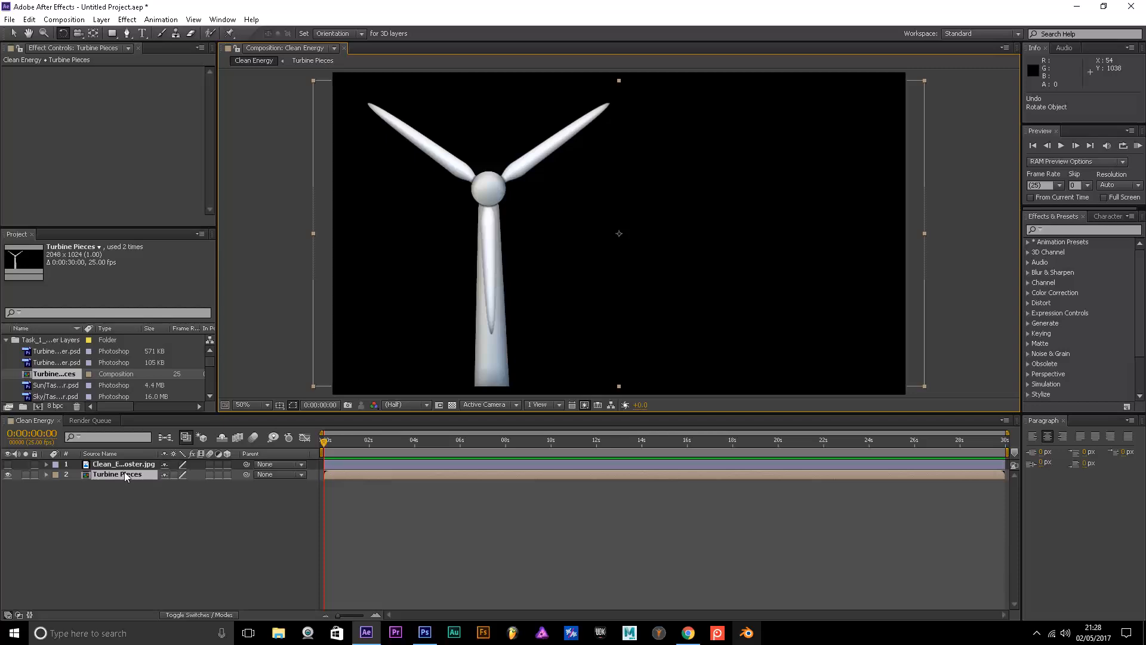
pyautogui.doubleClick(124, 474)
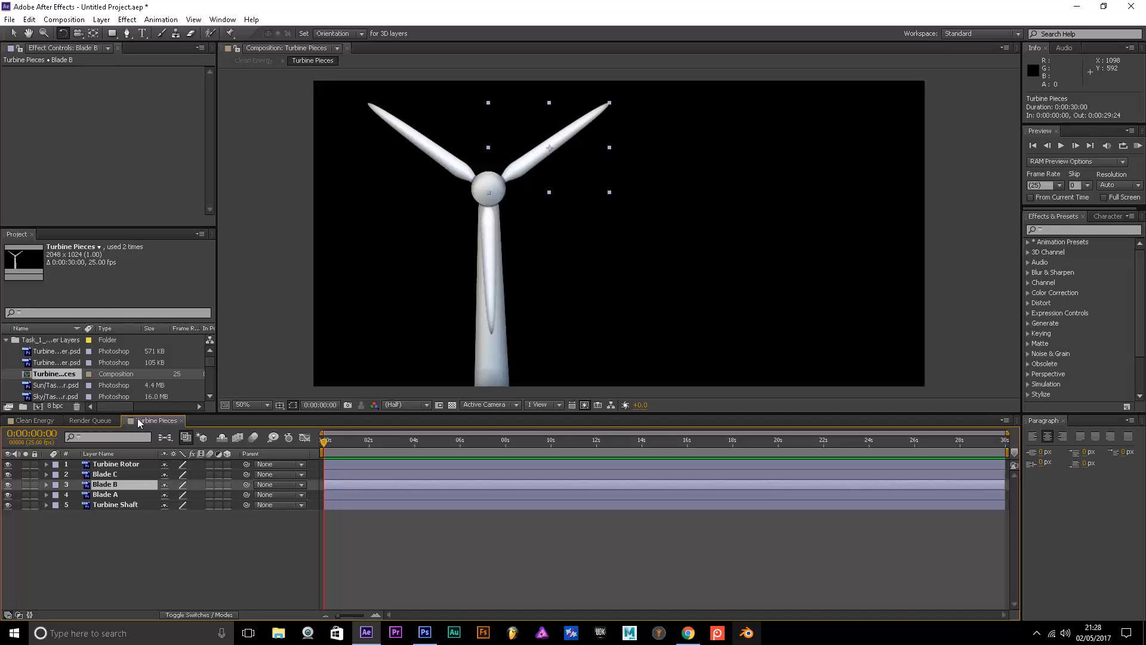
# Add the Landscape composition to the Clean Energy composition, directly below the Turbine Pieces layer
pyautogui.click(34, 420)
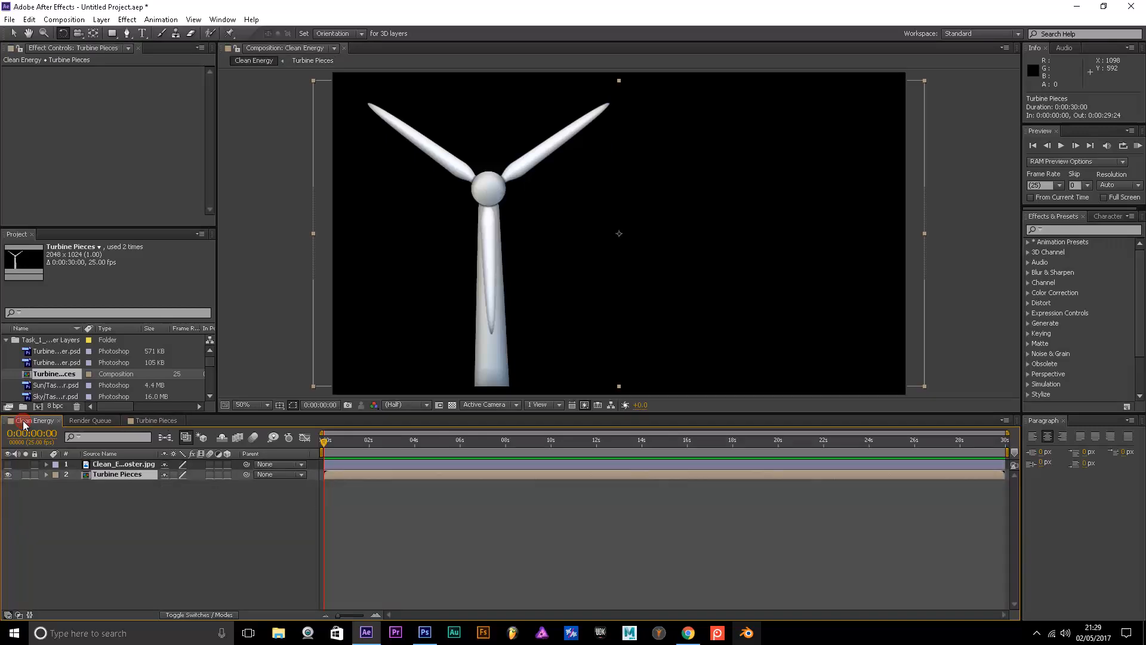
pyautogui.scroll(-3, 43, 357)
pyautogui.click(47, 353)
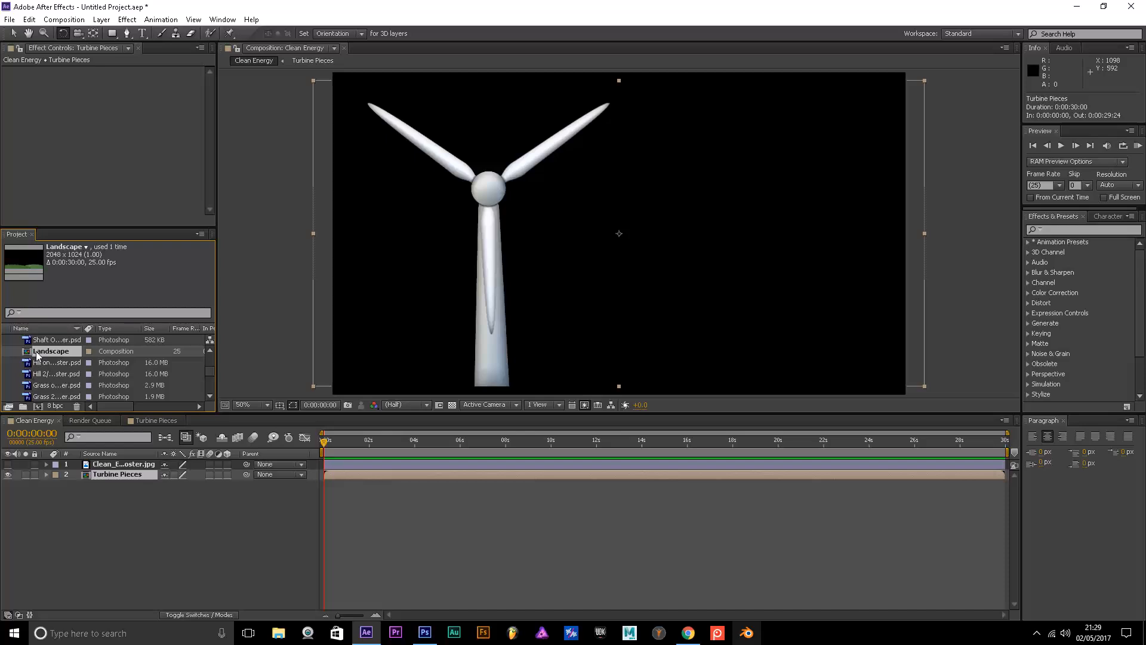
pyautogui.moveTo(38, 353); pyautogui.dragTo(88, 488)
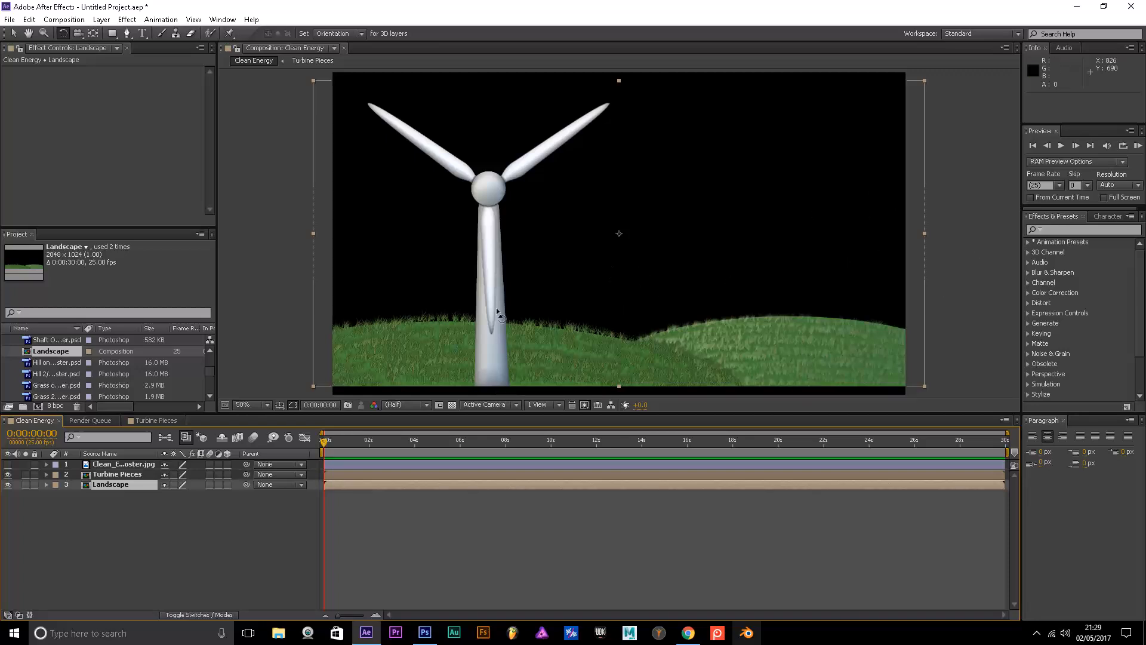
pyautogui.moveTo(111, 485); pyautogui.dragTo(112, 475)
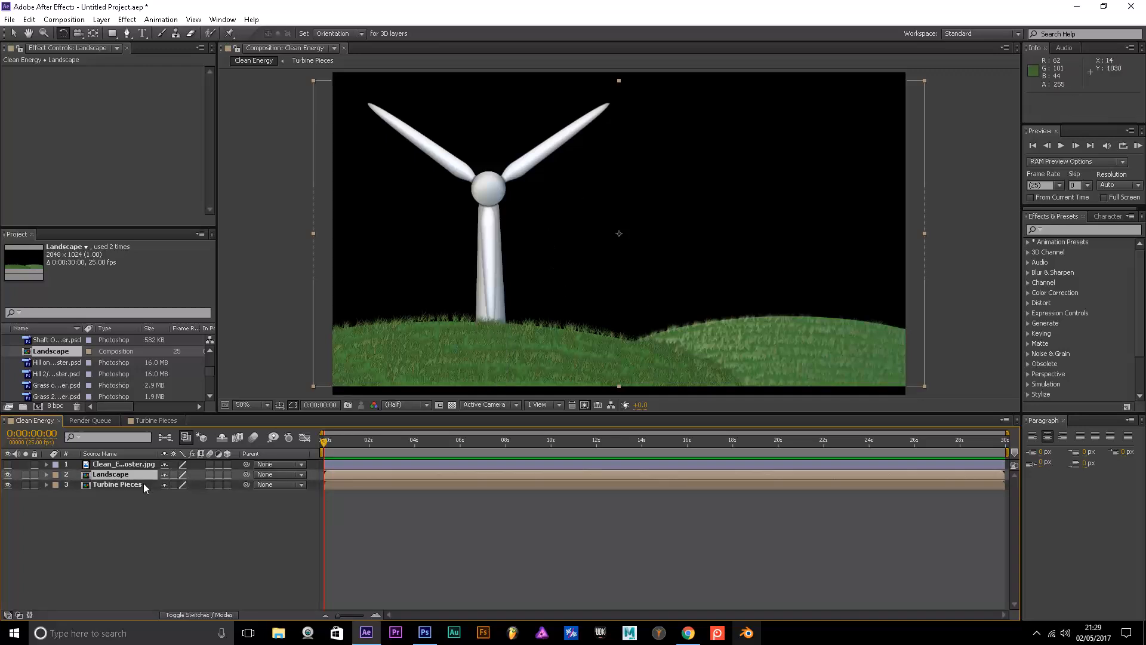
pyautogui.moveTo(118, 477); pyautogui.dragTo(113, 490)
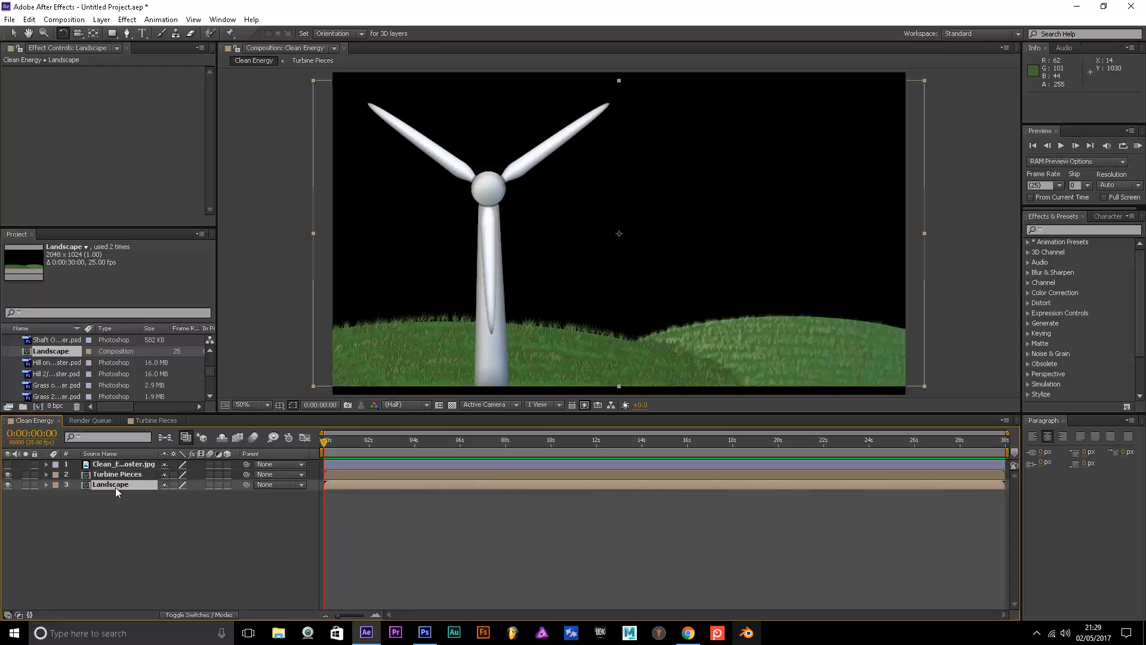
# Add the Sun artwork beneath the Landscape layer in Clean Energy and the Sky artwork beneath the Sun
pyautogui.scroll(3, 58, 358)
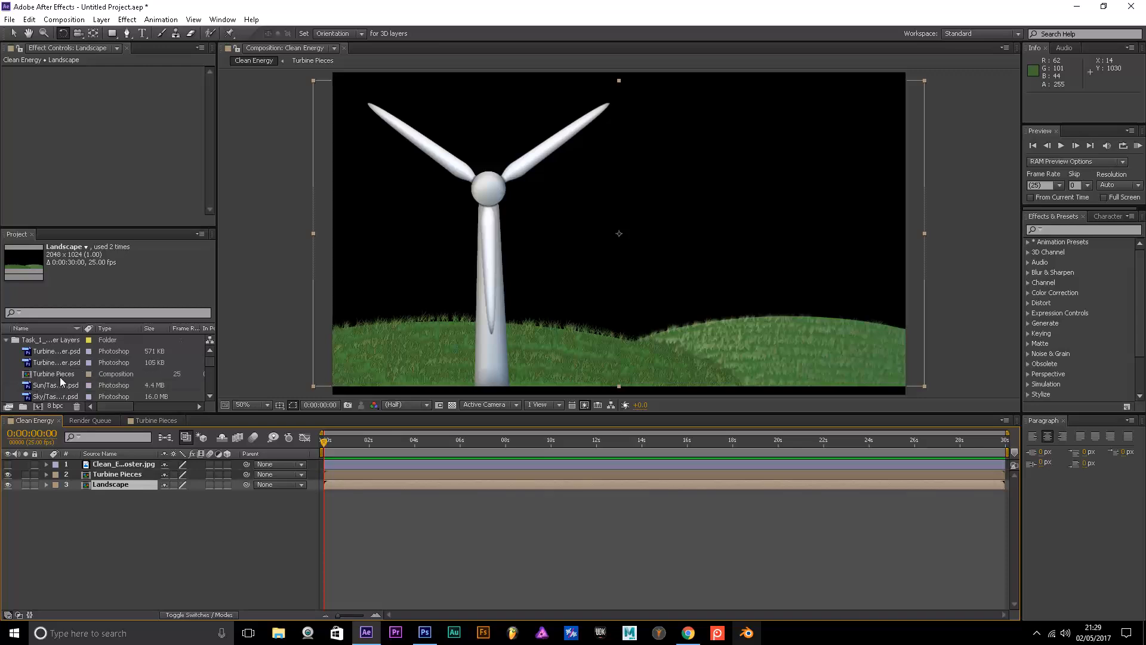
pyautogui.click(56, 351)
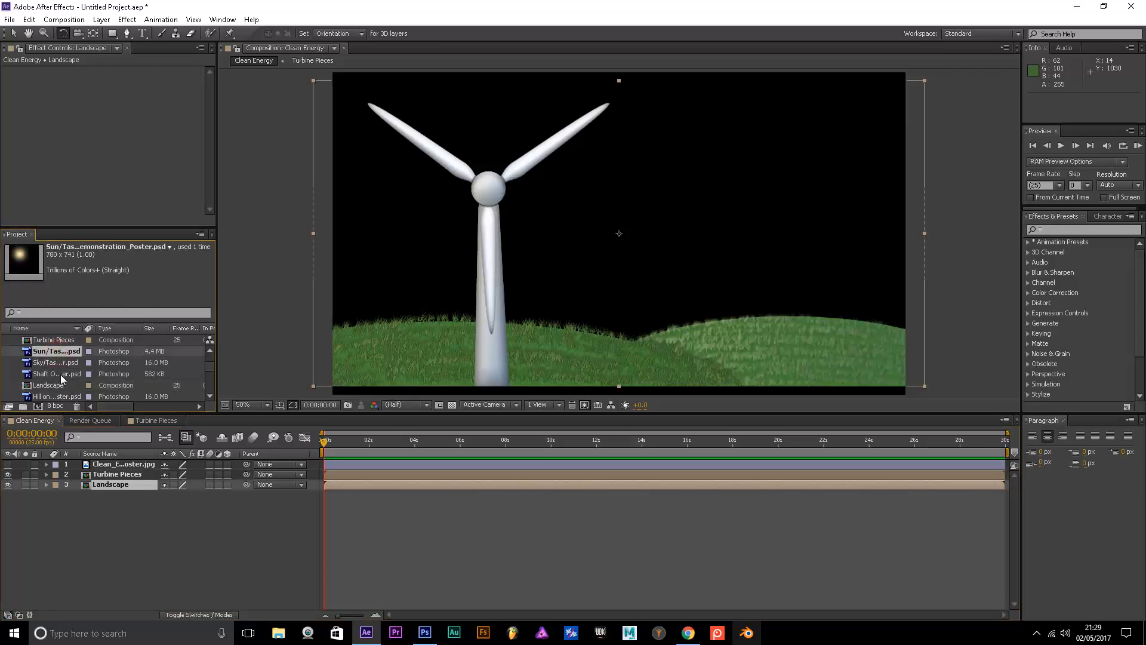
pyautogui.click(57, 365)
pyautogui.moveTo(56, 351); pyautogui.dragTo(128, 514)
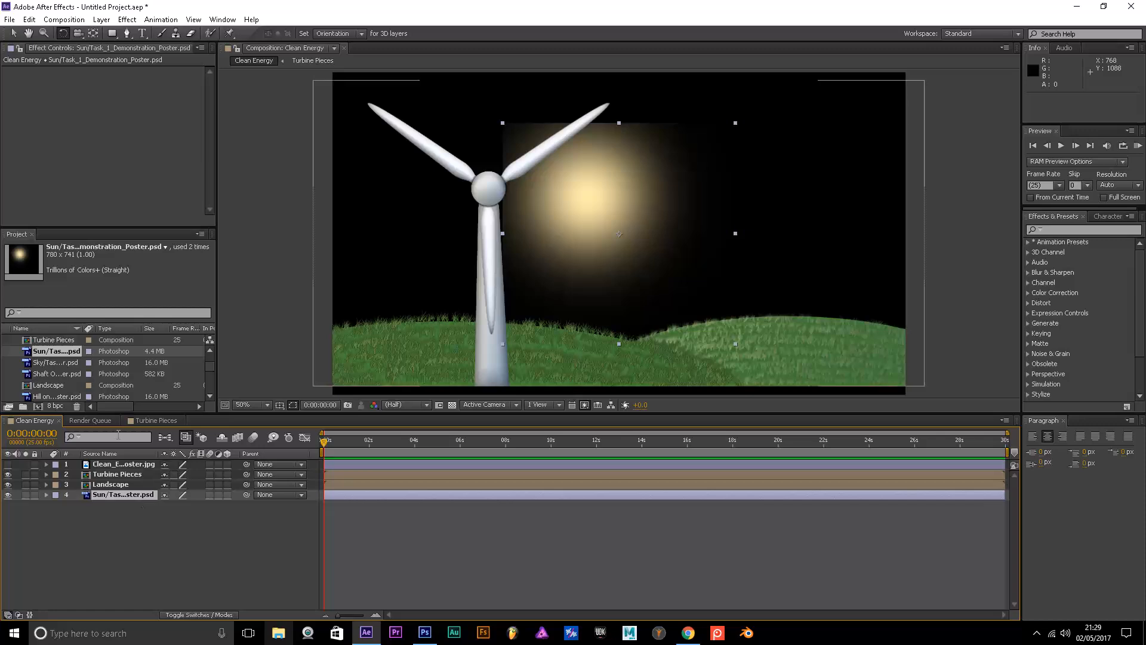
pyautogui.moveTo(66, 367); pyautogui.dragTo(170, 533)
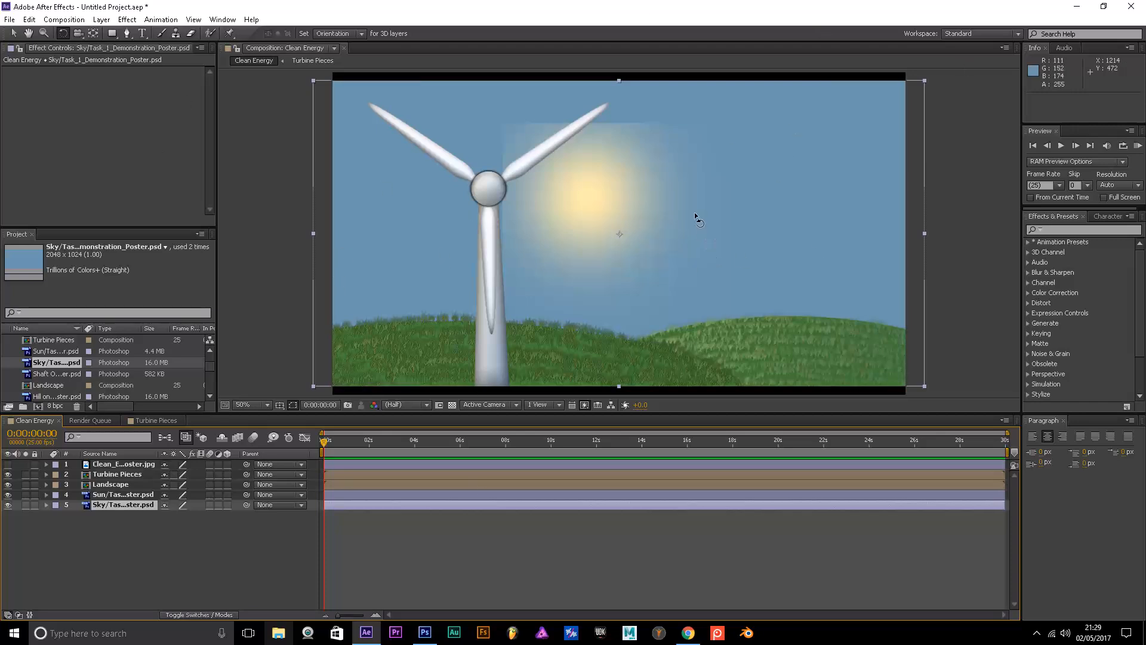
# Inspect the Turbine Pieces composition with no layers selected and return to Clean Energy
pyautogui.click(15, 421)
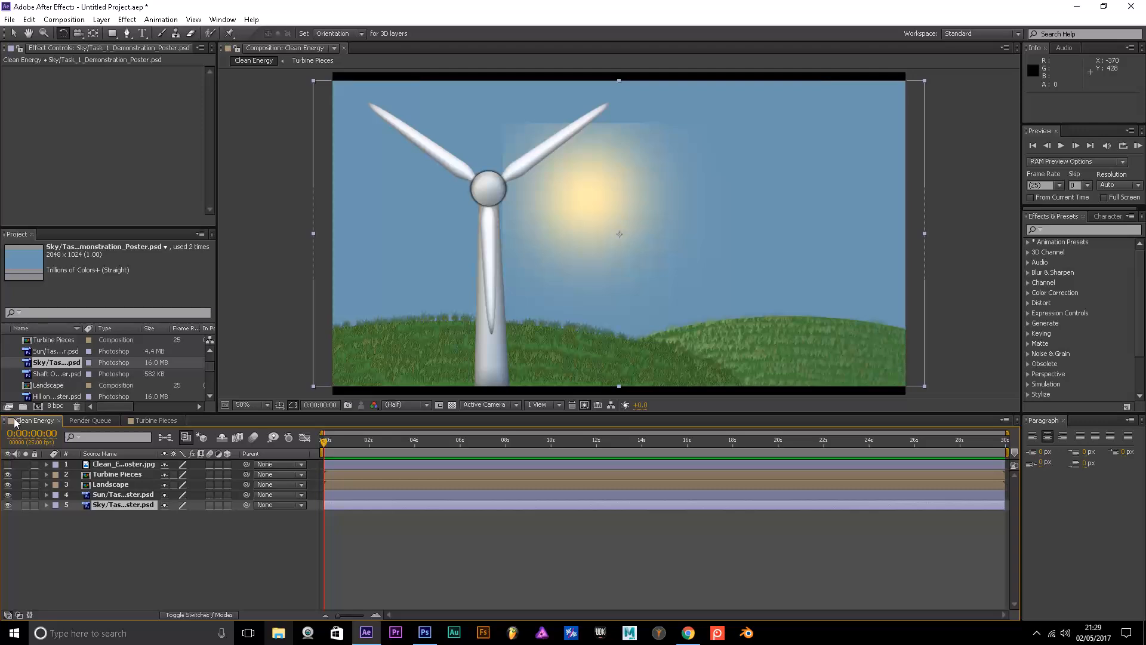
pyautogui.click(141, 421)
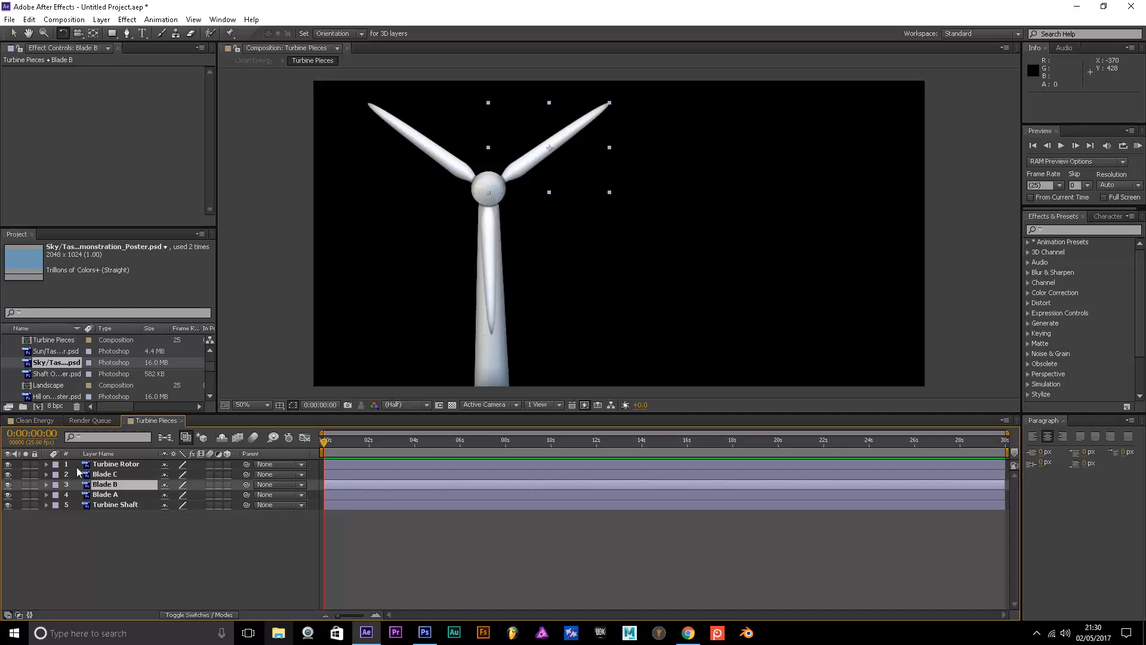
pyautogui.press('F2')
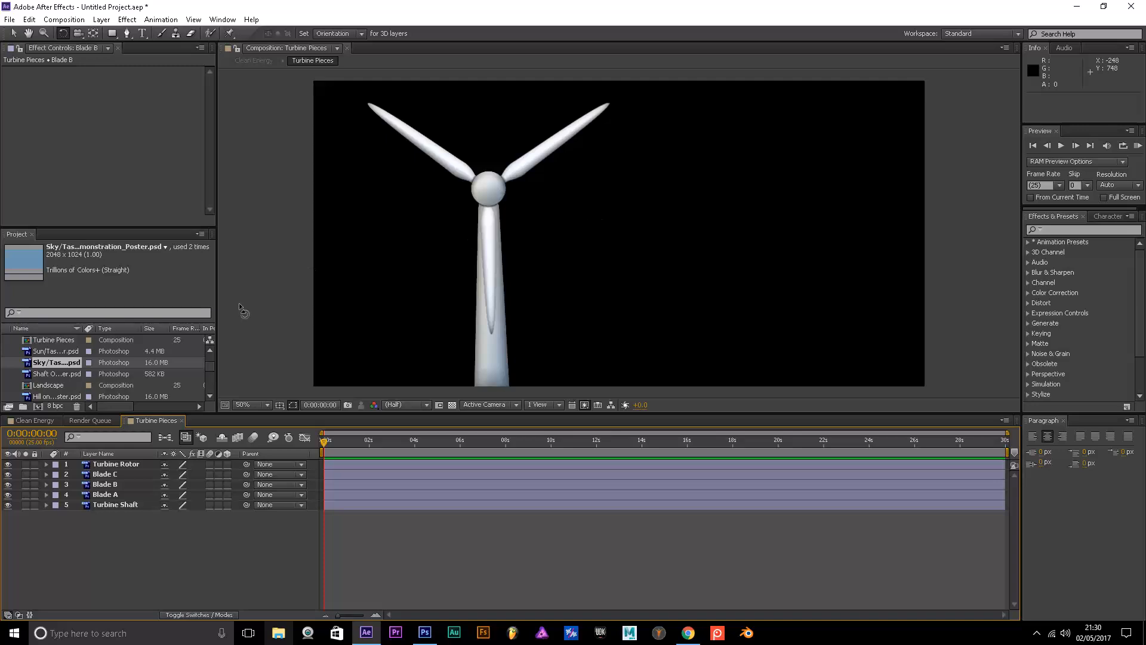
pyautogui.click(24, 423)
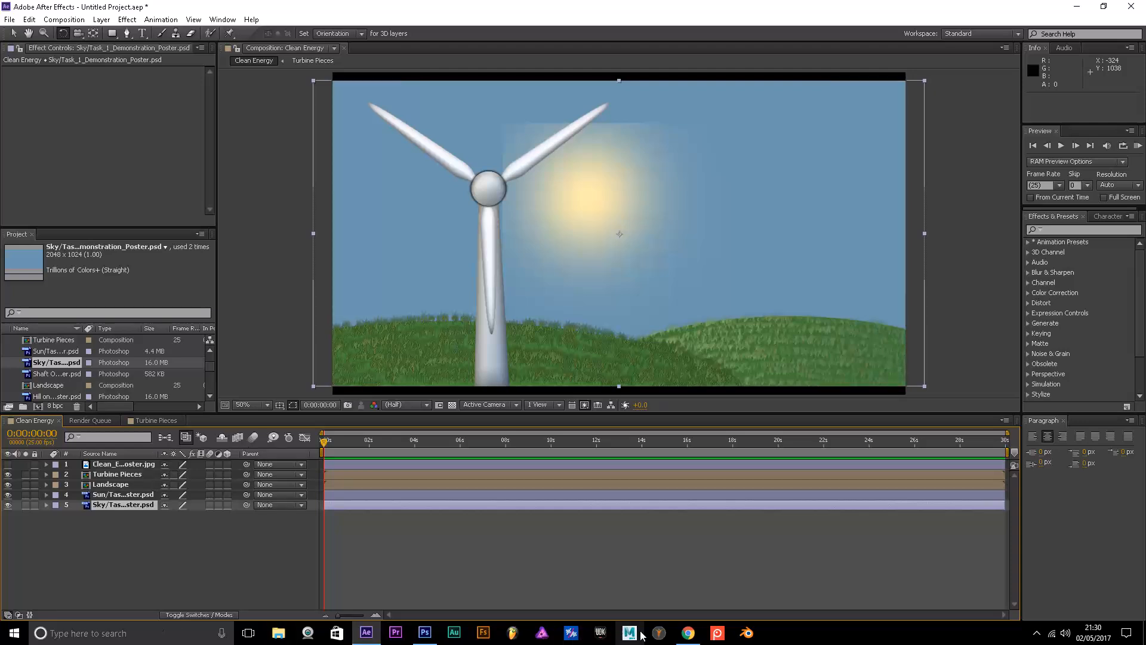
# Read the Task 1 and Task 2 brief in Chrome, view the original poster in Photoshop, and return to After Effects
pyautogui.click(687, 633)
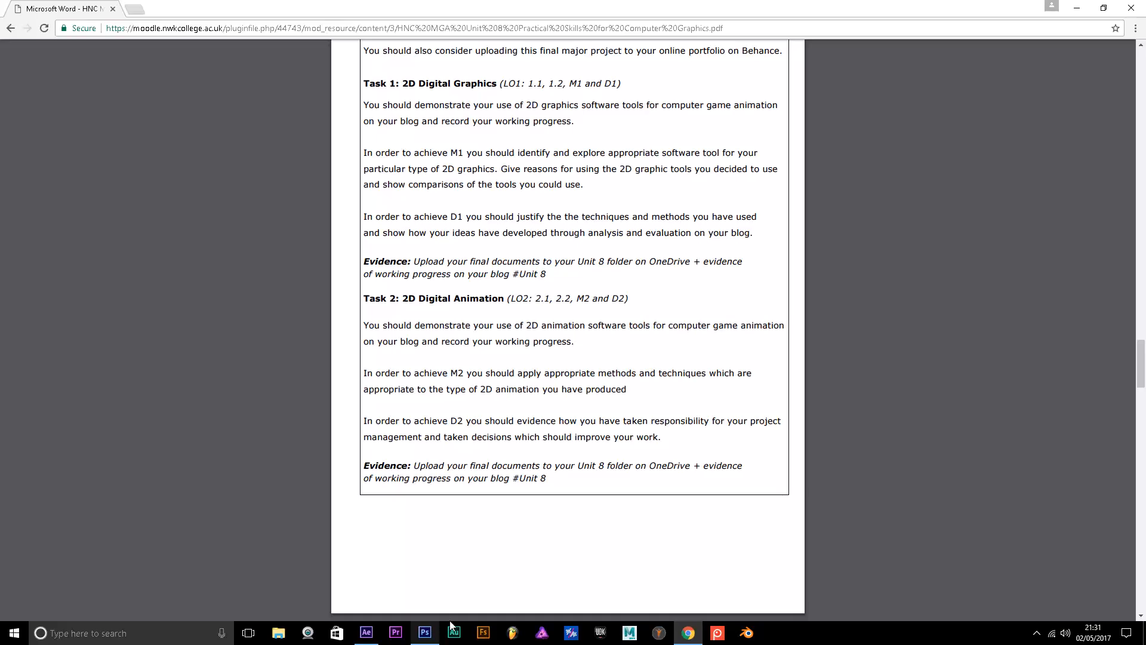
pyautogui.click(413, 632)
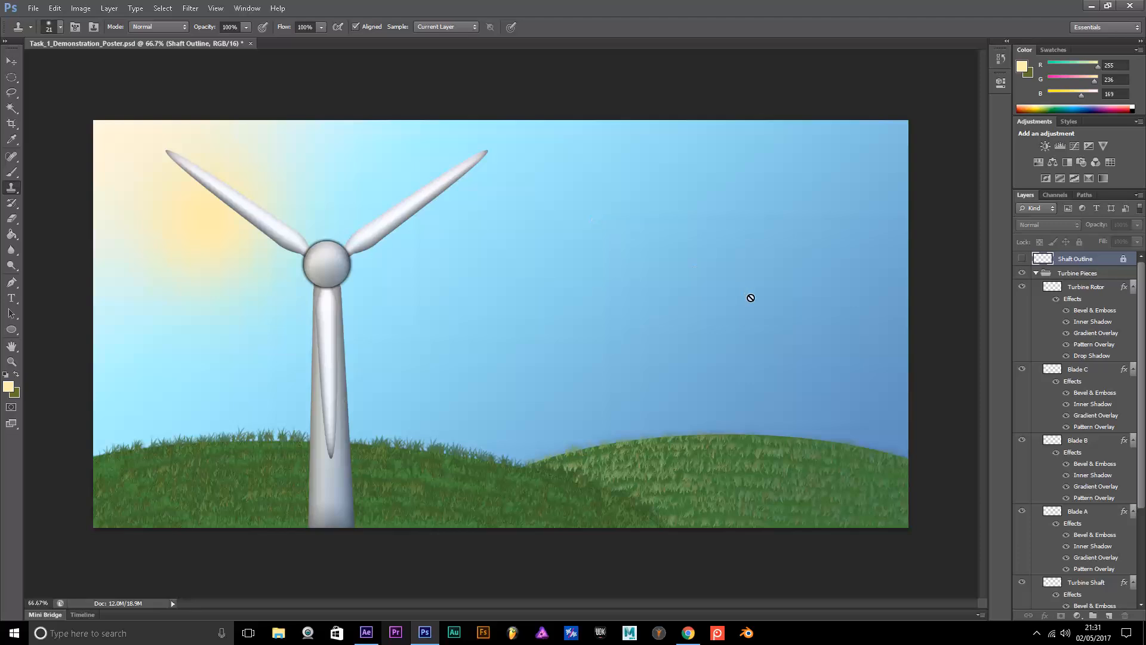
pyautogui.click(367, 634)
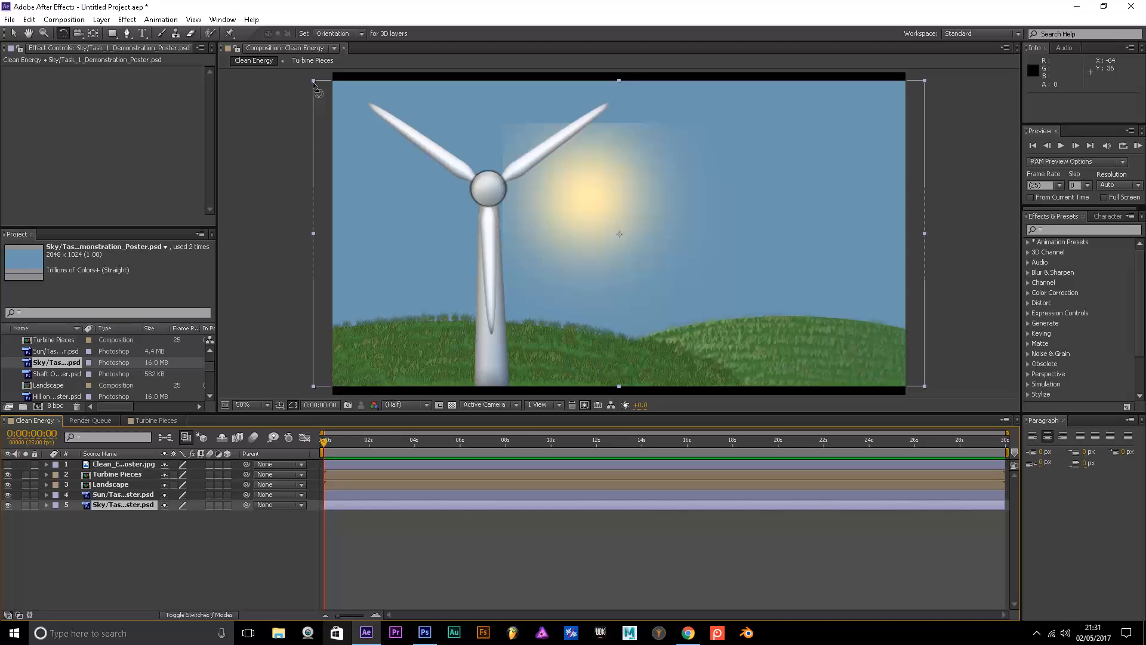
pyautogui.press(',')
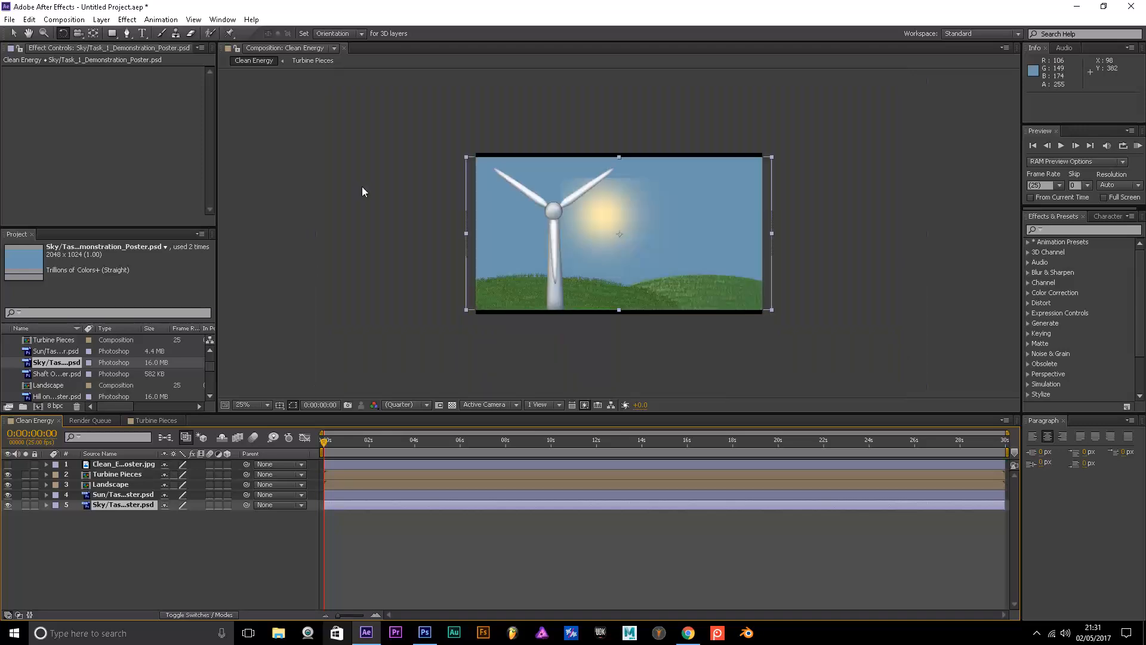
pyautogui.scroll(-1, 427, 219)
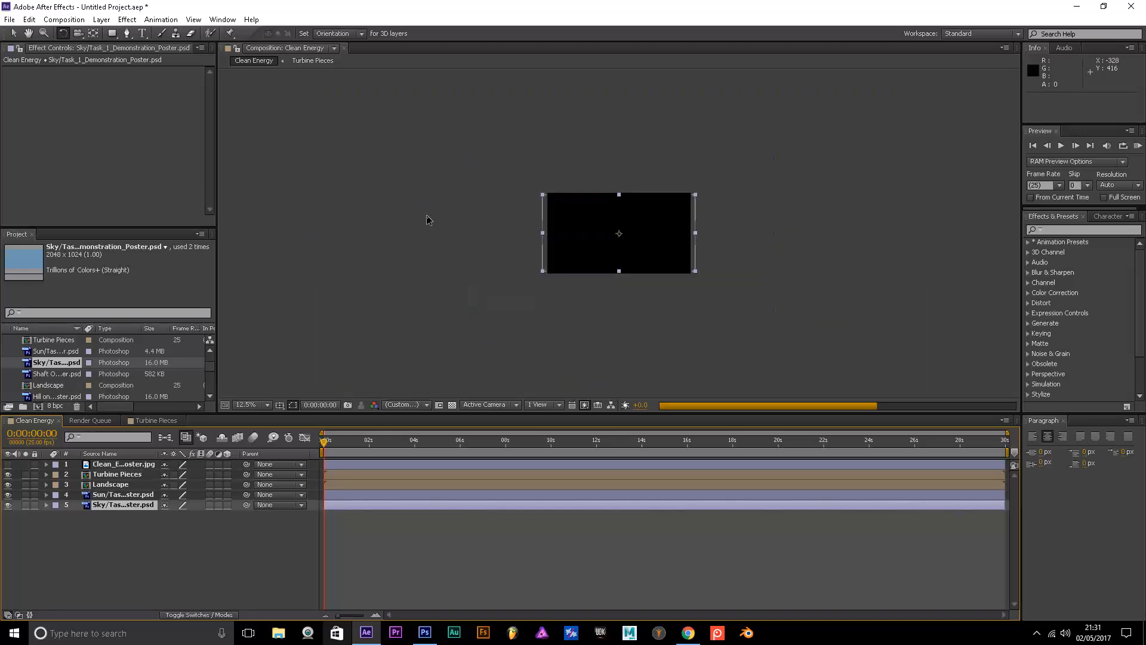
pyautogui.scroll(1, 488, 229)
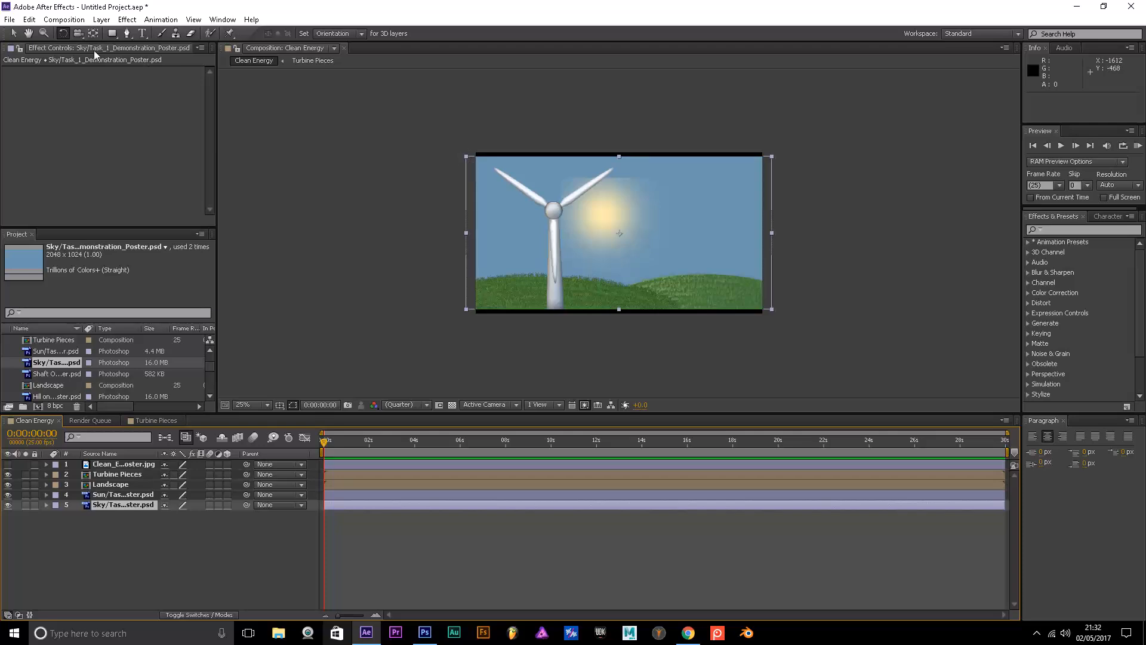
# Save the project in the FMP_Parts folder under the name Task_2_Animation_Demonstration.aep
pyautogui.click(10, 19)
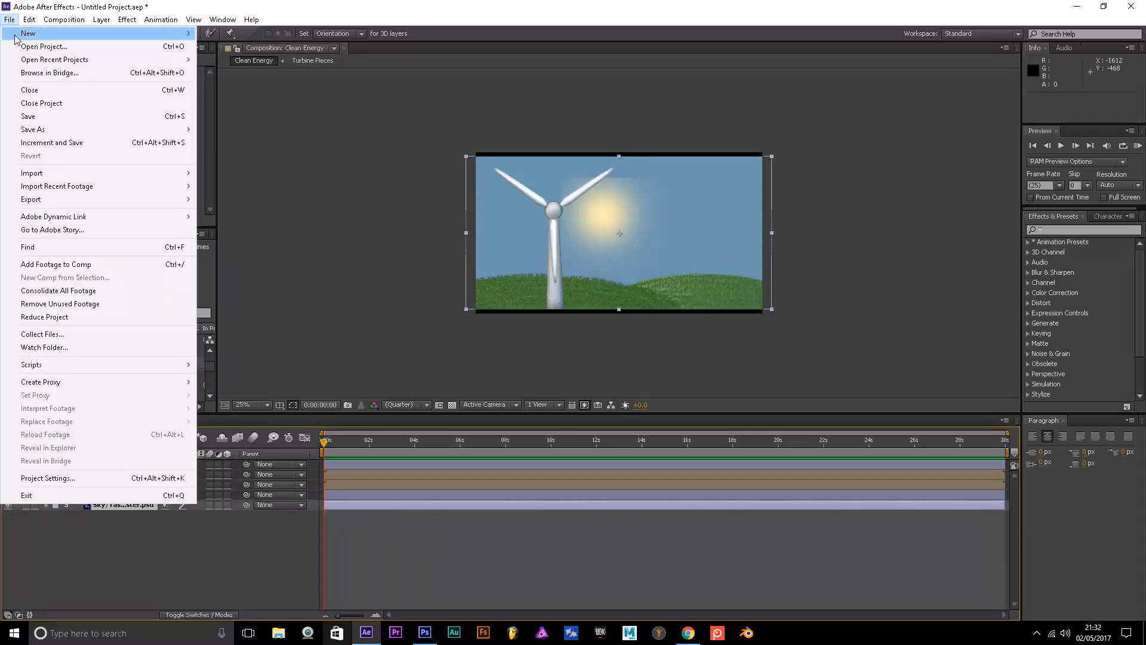
pyautogui.moveTo(51, 129)
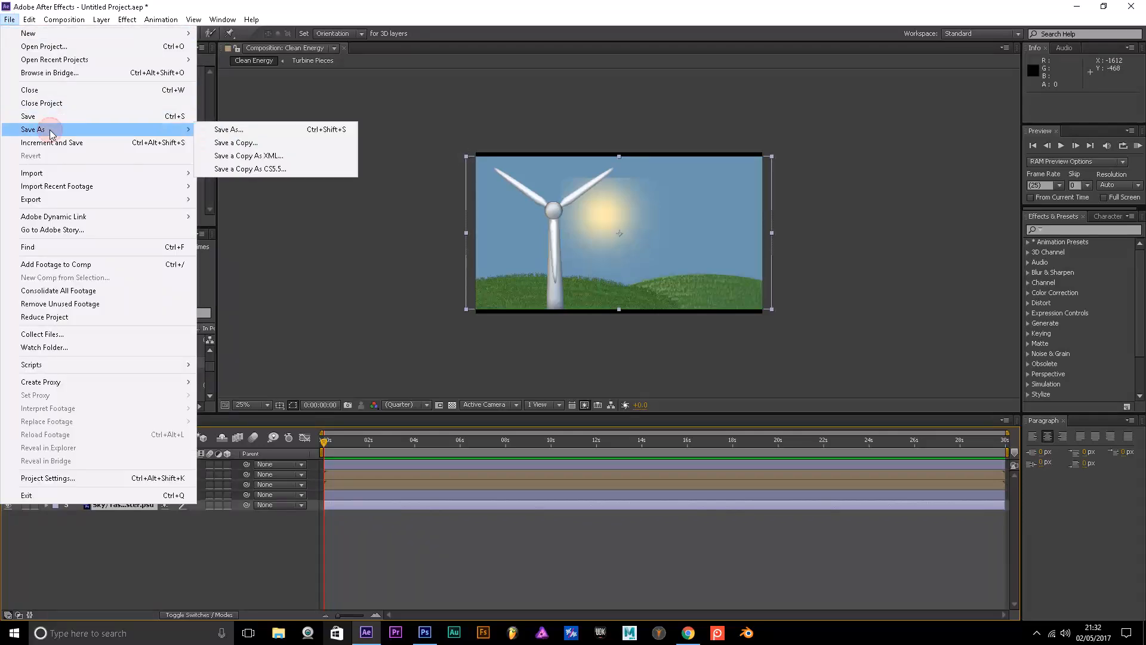
pyautogui.click(260, 129)
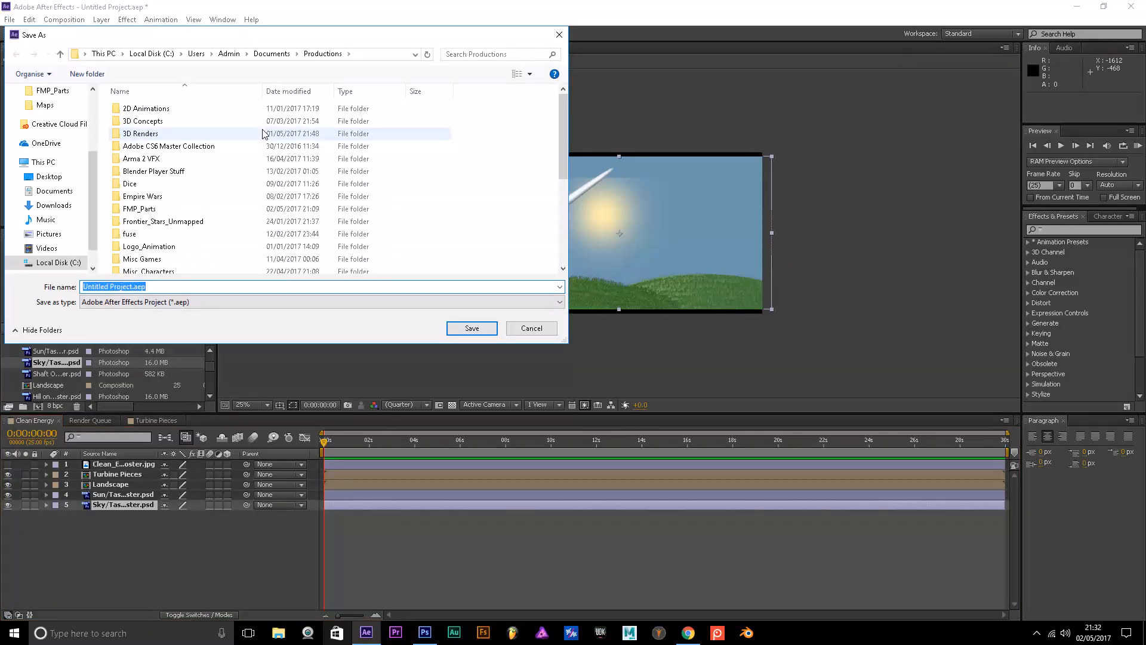
pyautogui.scroll(-2, 213, 190)
pyautogui.doubleClick(154, 142)
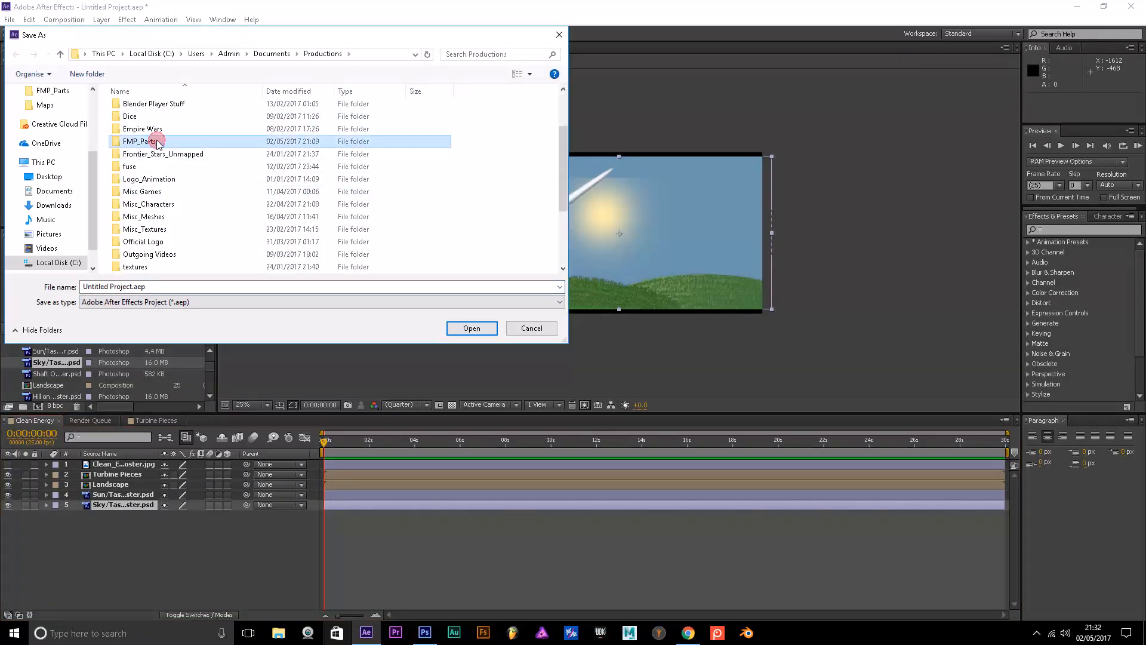
pyautogui.click(136, 289)
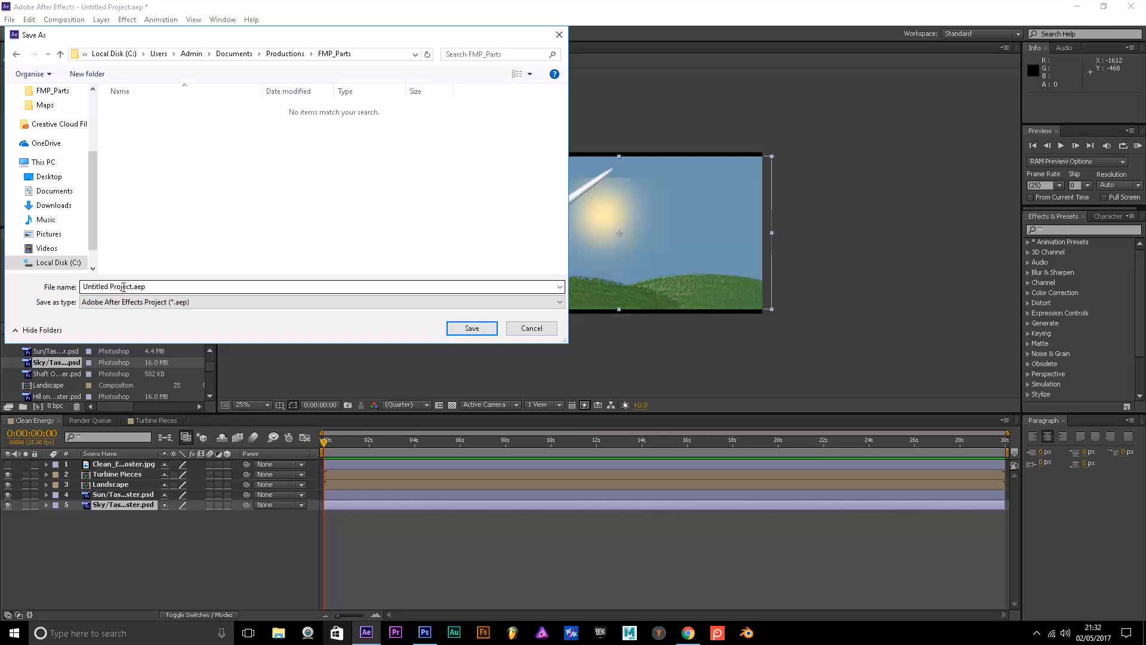
pyautogui.hotkey('ctrl', 'a')
pyautogui.press('Right')
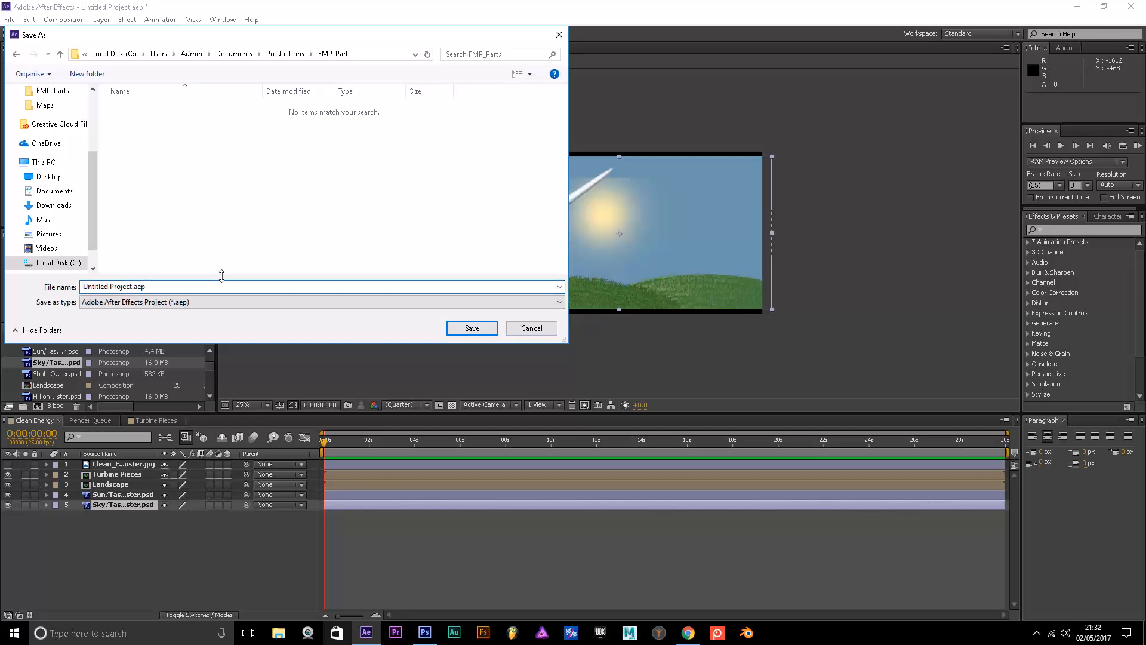
pyautogui.press('BackSpace')
pyautogui.press('BackSpace')
pyautogui.press('BackSpace')
pyautogui.press('BackSpace')
pyautogui.press('BackSpace')
pyautogui.press('BackSpace')
pyautogui.press('BackSpace')
pyautogui.press('BackSpace')
pyautogui.press('BackSpace')
pyautogui.press('BackSpace')
pyautogui.press('BackSpace')
pyautogui.press('BackSpace')
pyautogui.press('BackSpace')
pyautogui.press('BackSpace')
pyautogui.press('BackSpace')
pyautogui.press('BackSpace')
pyautogui.write('Task_2_Animation_Demonstration')
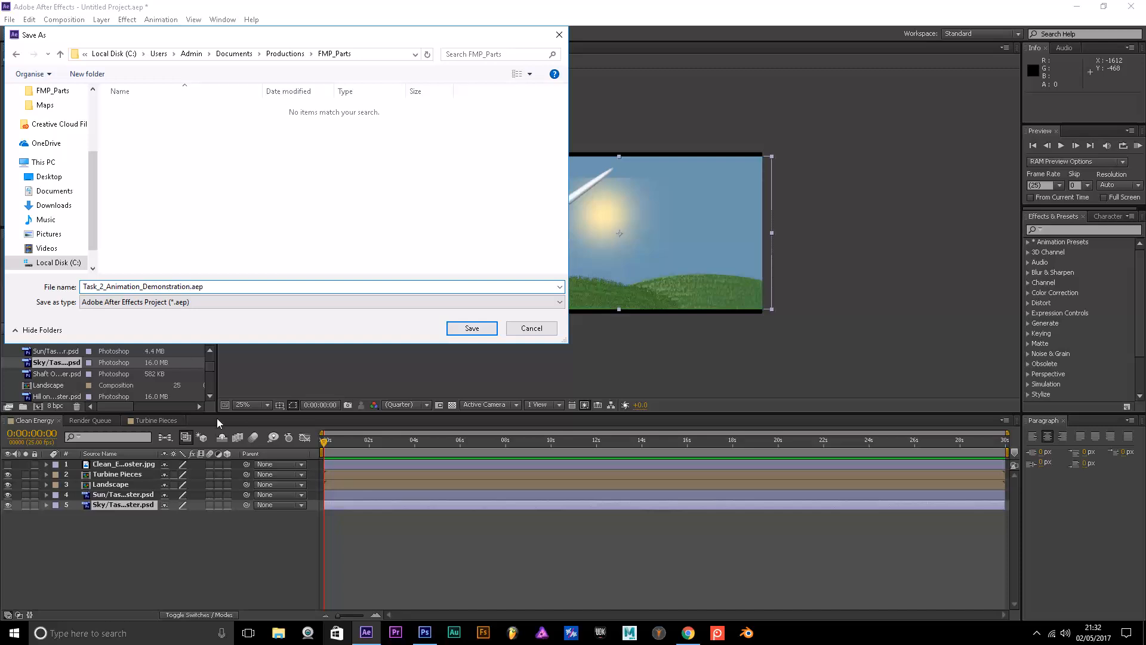
pyautogui.click(471, 328)
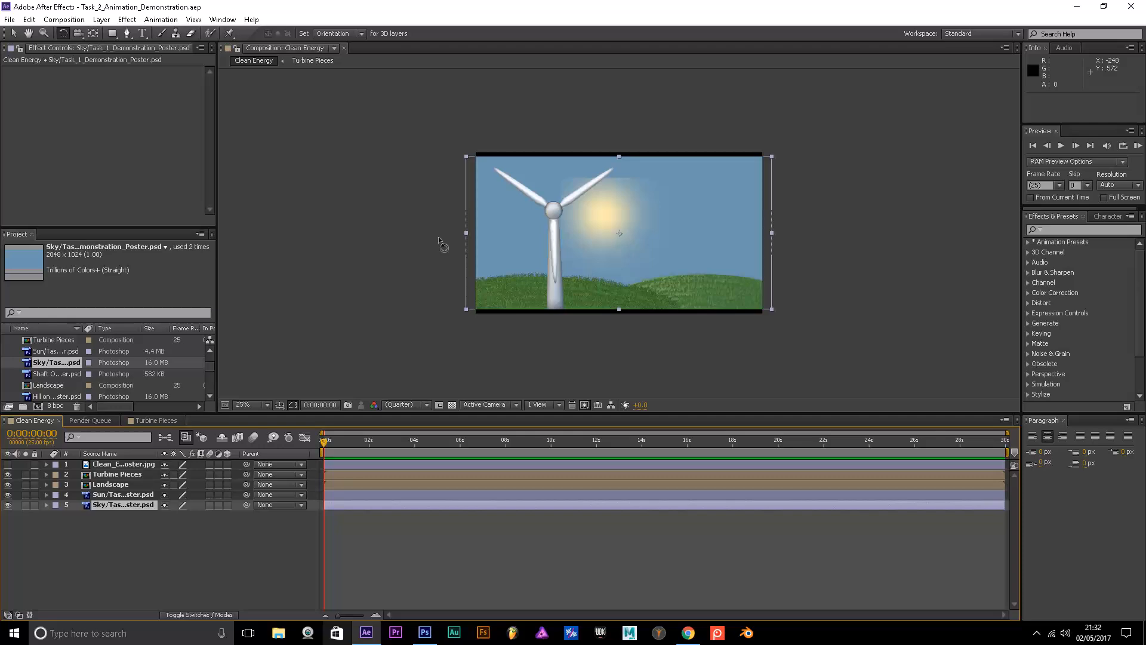
# Scale the Sky layer proportionally to about 164% with the Selection tool so it covers the whole Clean Energy frame
pyautogui.click(469, 160)
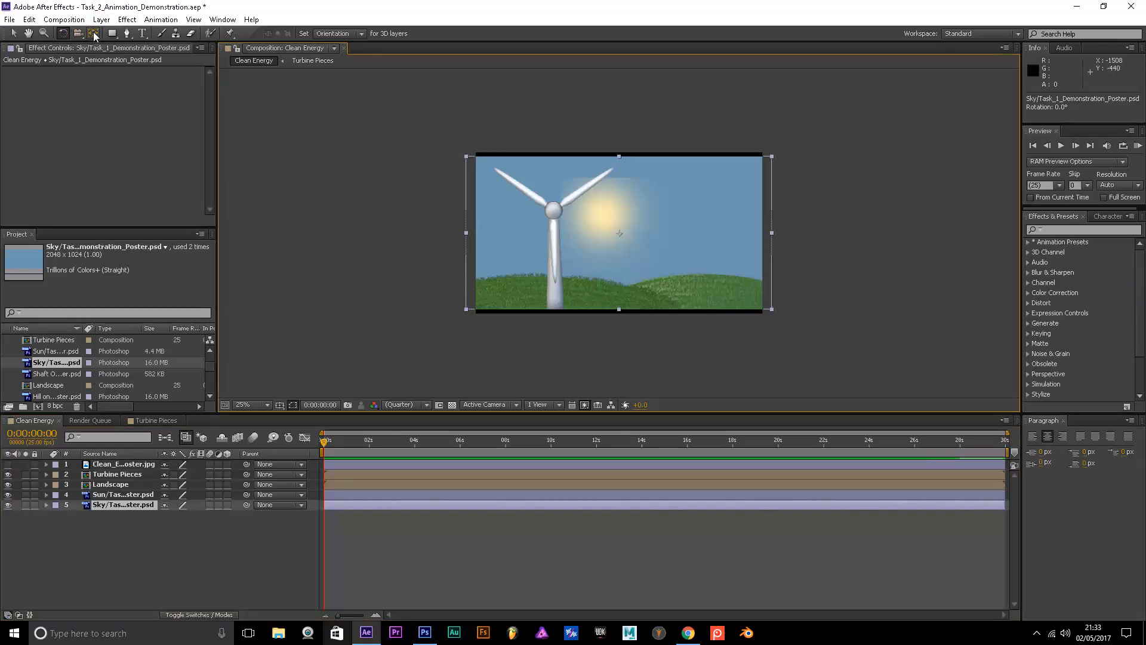
pyautogui.click(13, 33)
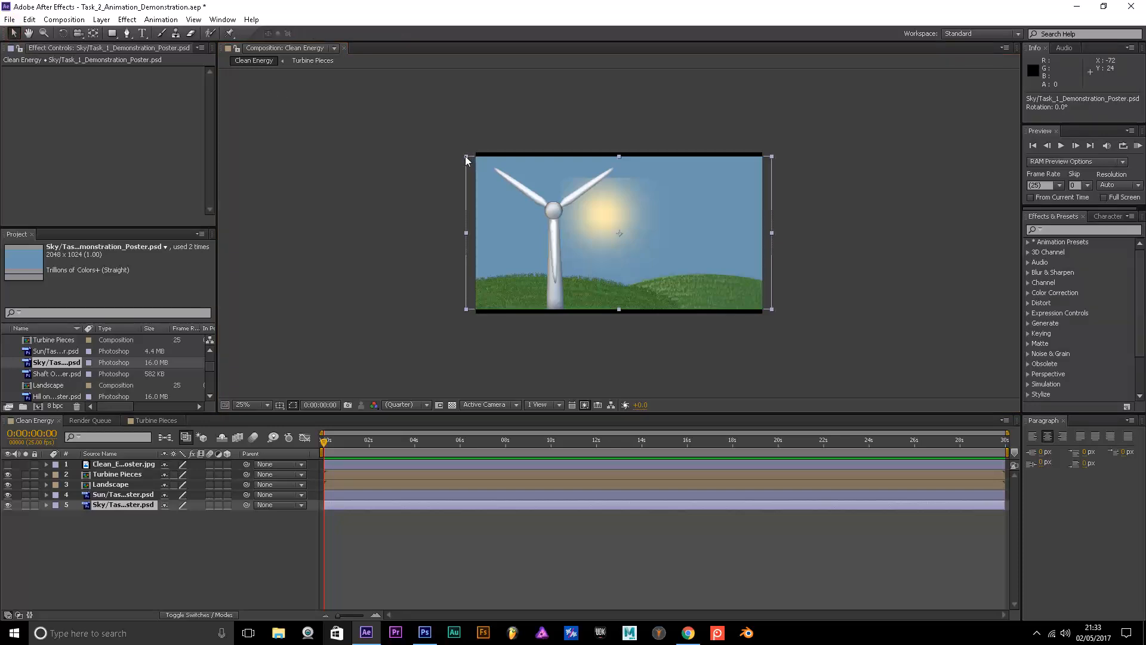
pyautogui.moveTo(465, 158); pyautogui.dragTo(367, 106)
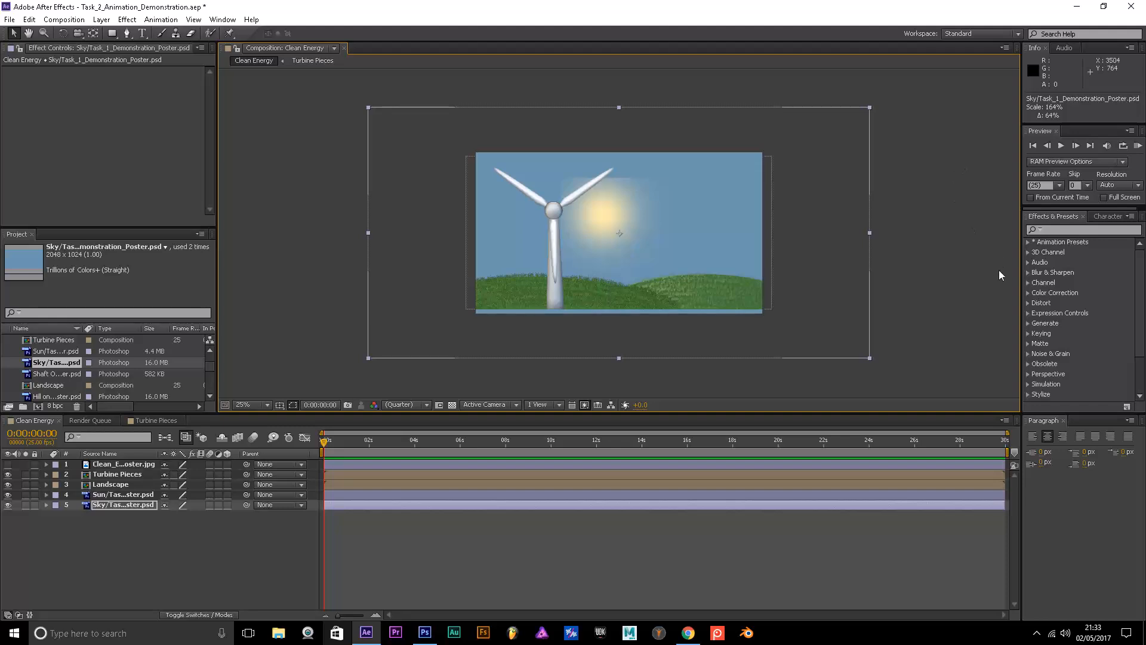
# Expand the Generate effects category, then switch to Photoshop and examine the poster's layer effects, including the Sky's Gradient Overlay
pyautogui.click(1028, 323)
pyautogui.scroll(3, 1069, 284)
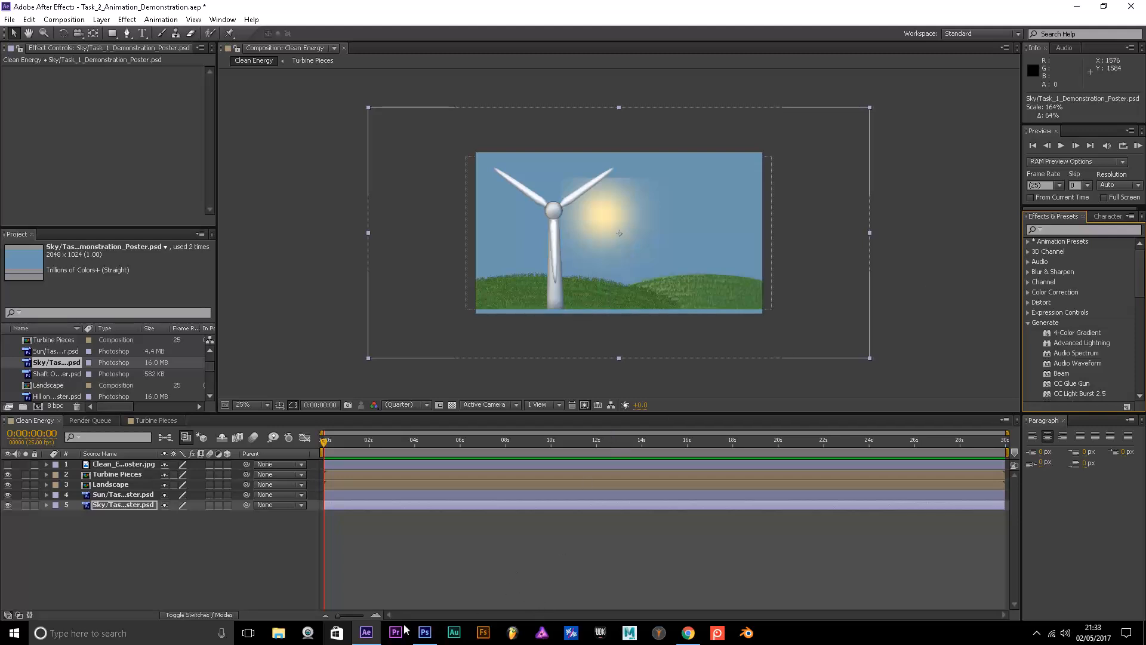
pyautogui.click(423, 632)
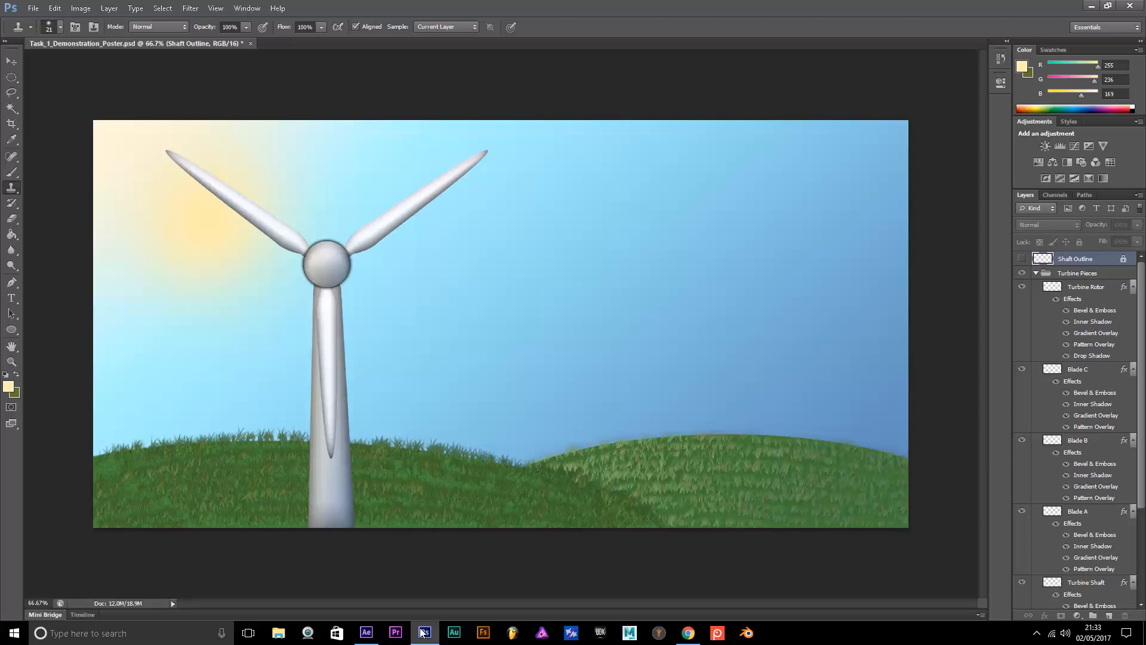
pyautogui.moveTo(1142, 290); pyautogui.dragTo(1138, 414)
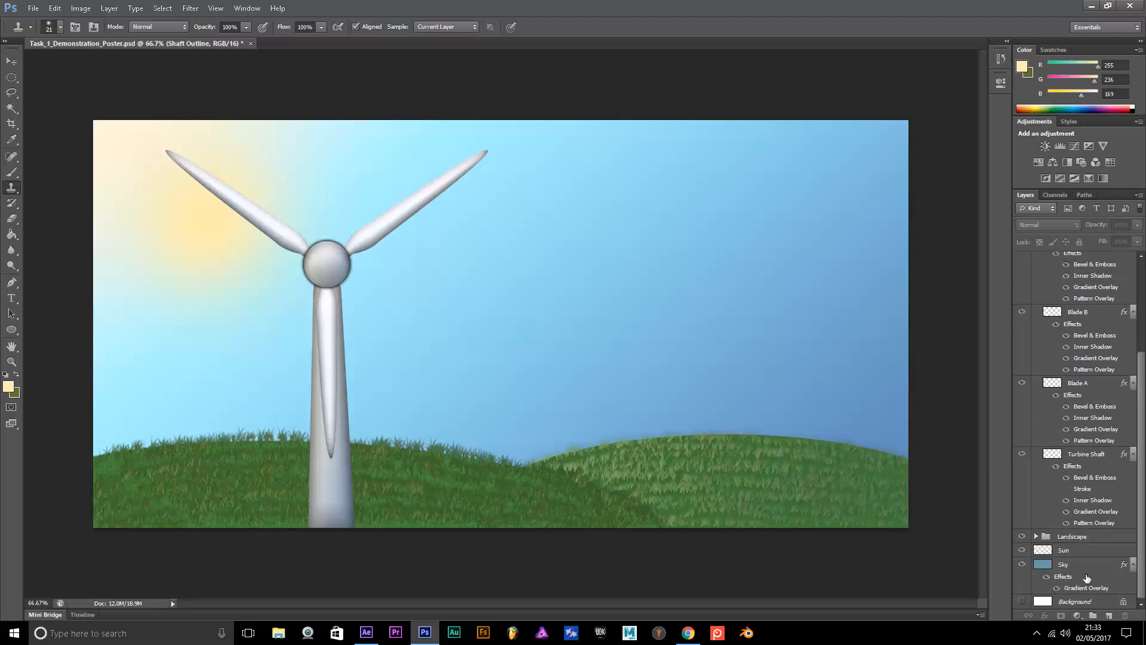
pyautogui.moveTo(1141, 578); pyautogui.dragTo(1137, 480)
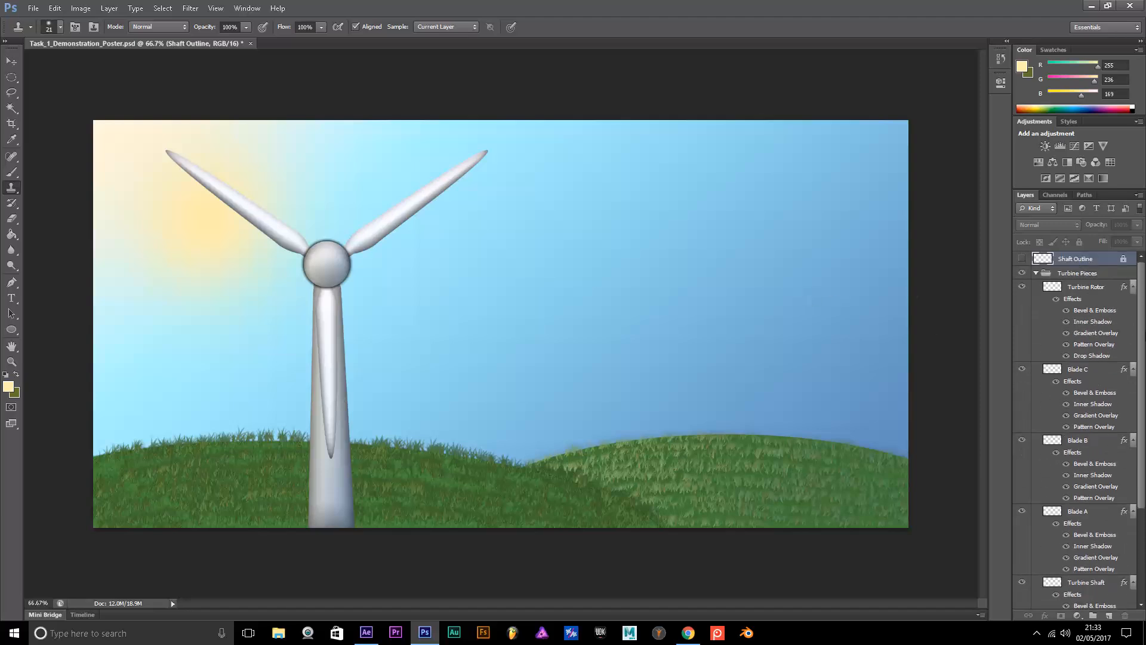
pyautogui.moveTo(1142, 332); pyautogui.dragTo(1143, 415)
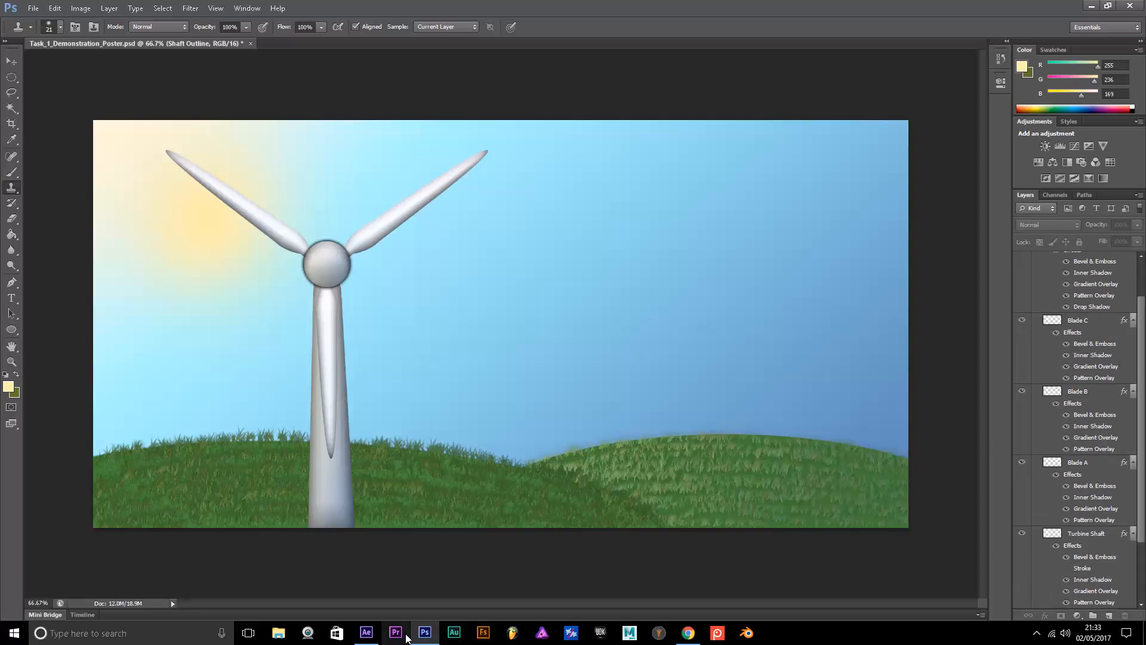
# Switch to After Effects, enlarge the Sun layer to about twice its size, and move it to the frame's upper-left area at position 492, 396
pyautogui.click(368, 635)
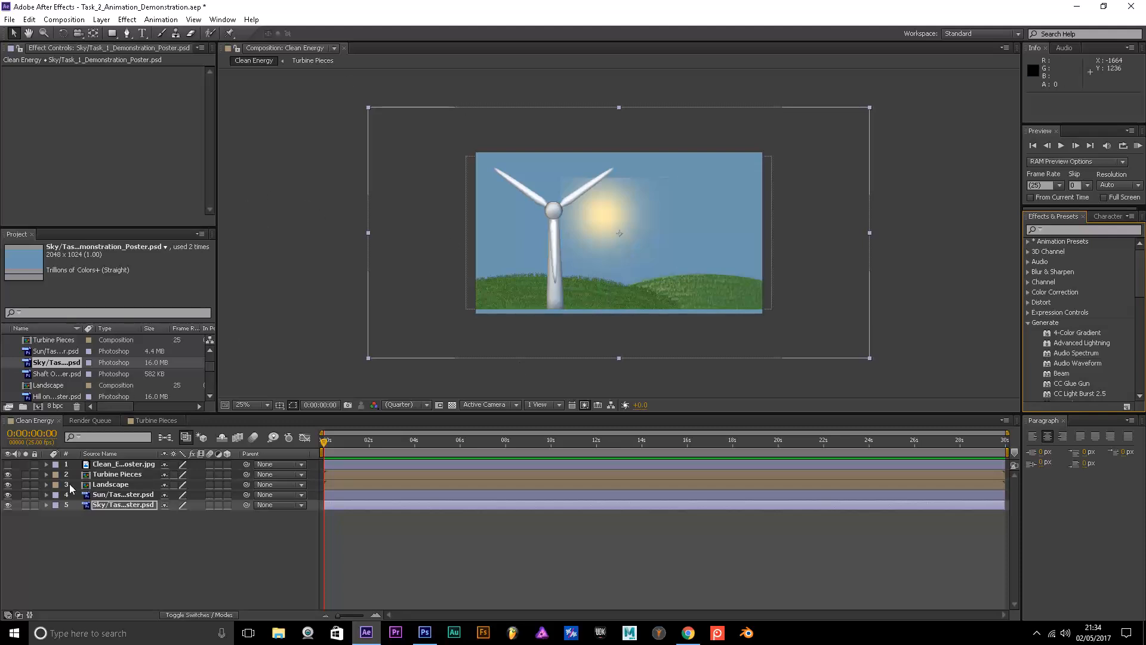
pyautogui.click(115, 497)
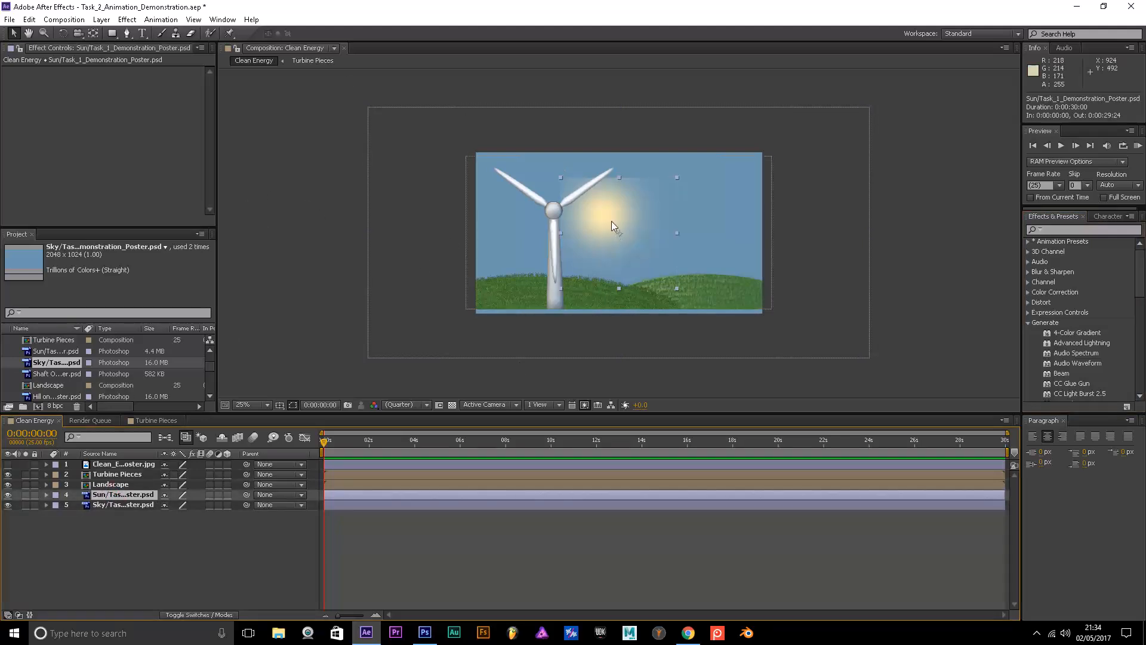
pyautogui.moveTo(608, 217); pyautogui.dragTo(507, 180)
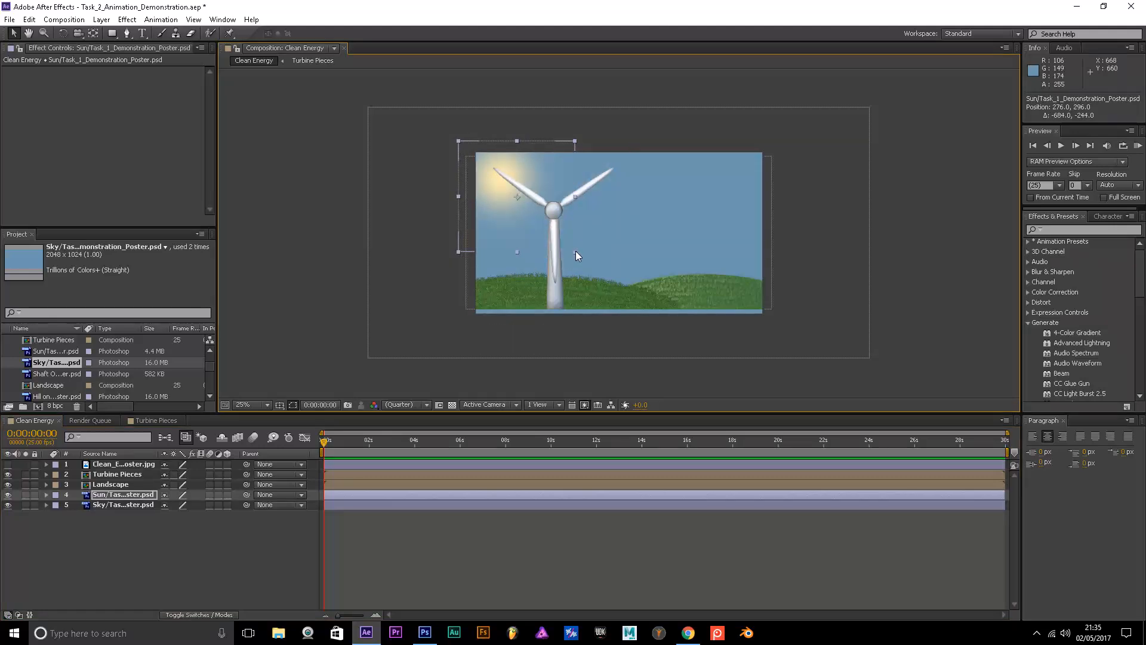
pyautogui.moveTo(576, 251); pyautogui.dragTo(639, 307)
pyautogui.moveTo(485, 177); pyautogui.dragTo(516, 194)
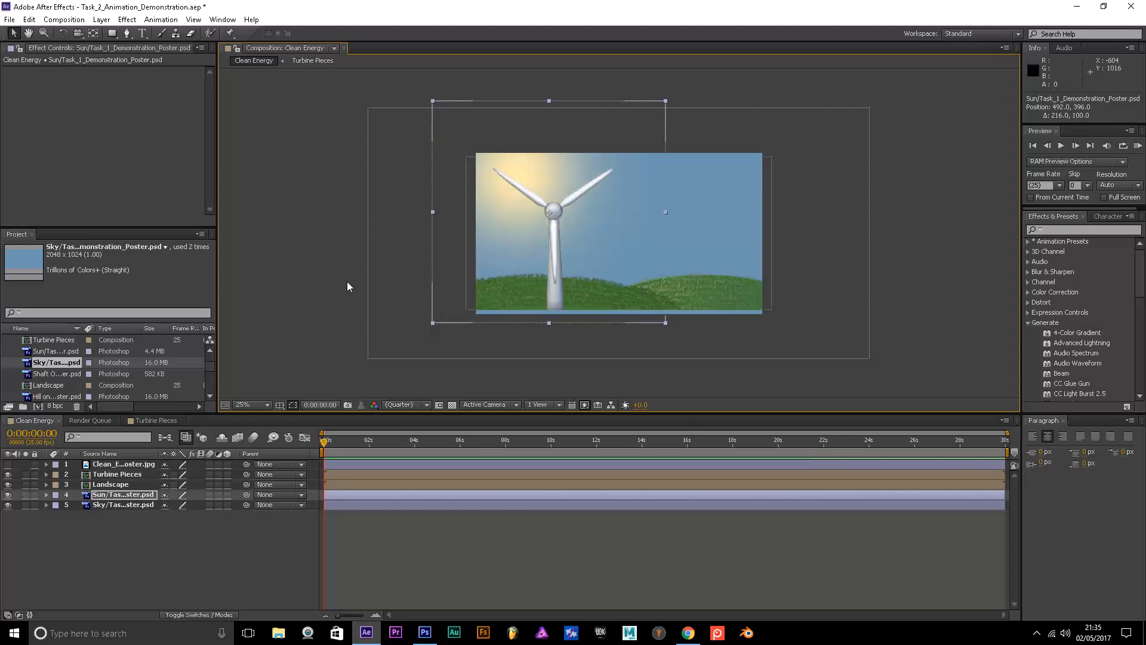
pyautogui.click(304, 267)
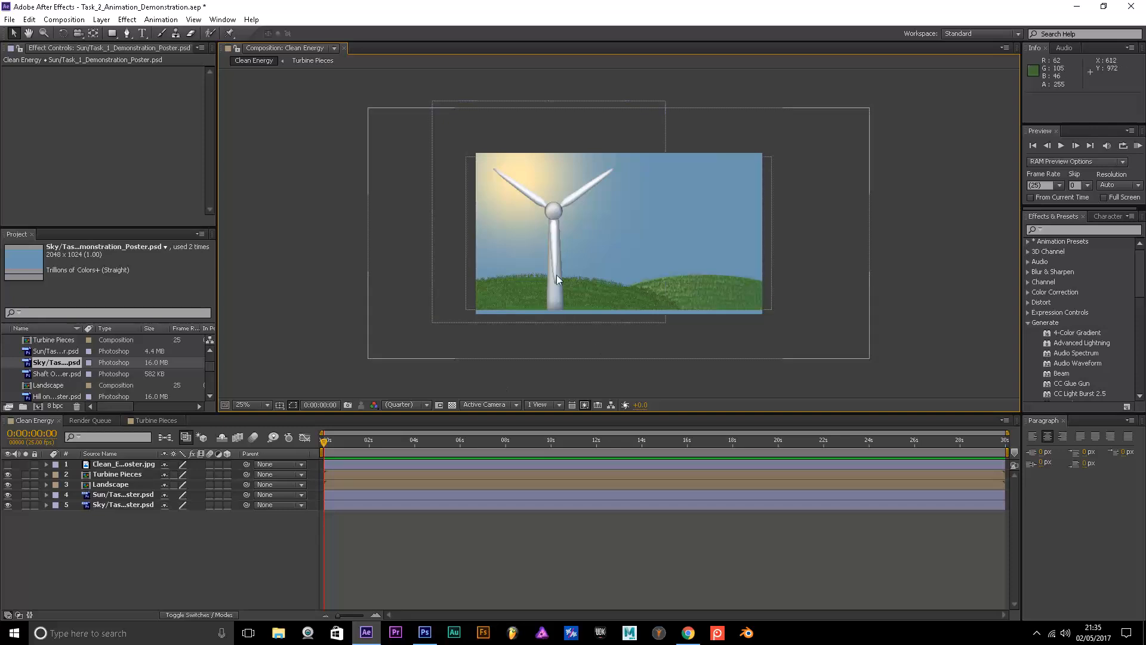
# Scale the Landscape layer proportionally to about 148% and move it to position 960, 384 so the hills cover the frame's lower edge
pyautogui.press('.')
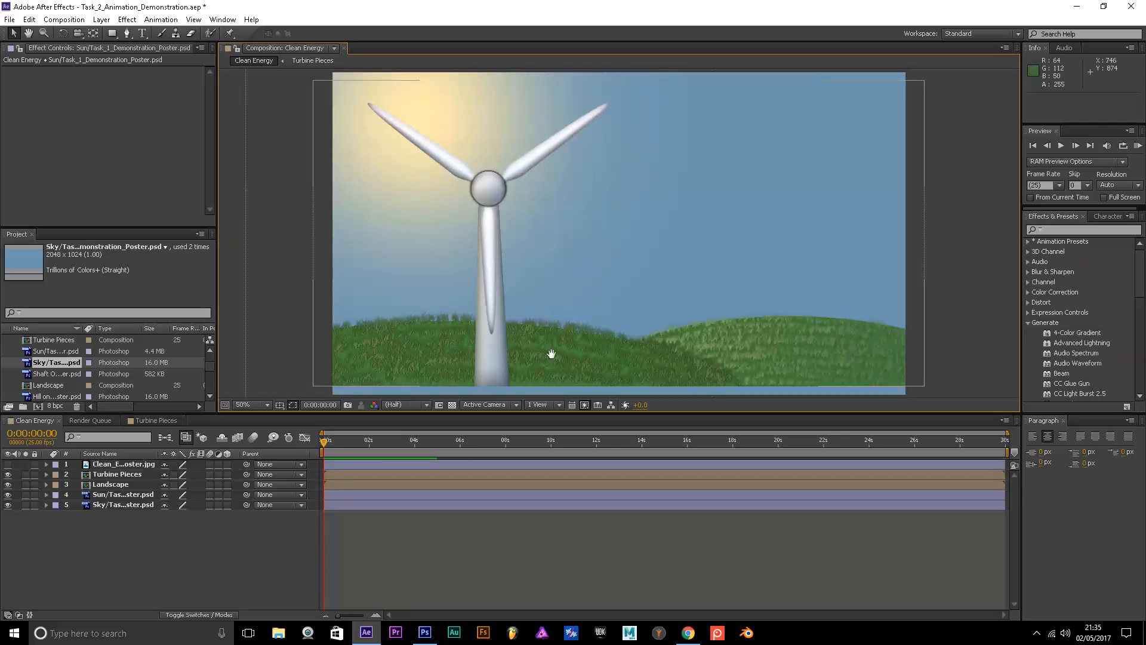
pyautogui.moveTo(552, 354); pyautogui.dragTo(543, 287)
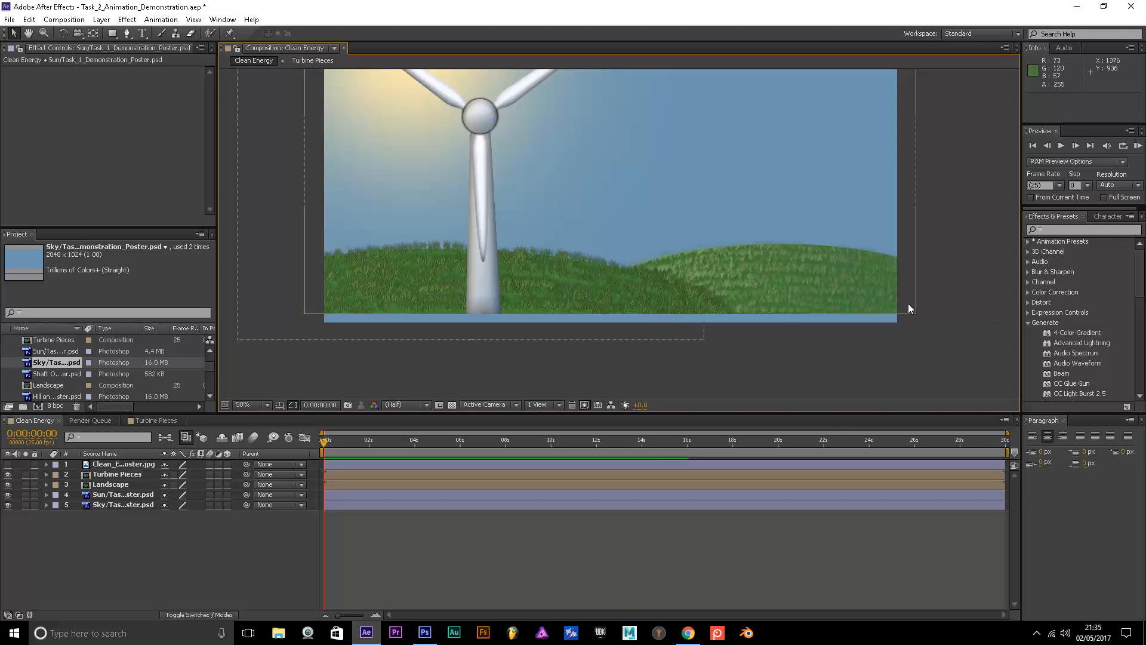
pyautogui.click(119, 484)
pyautogui.scroll(-1, 400, 307)
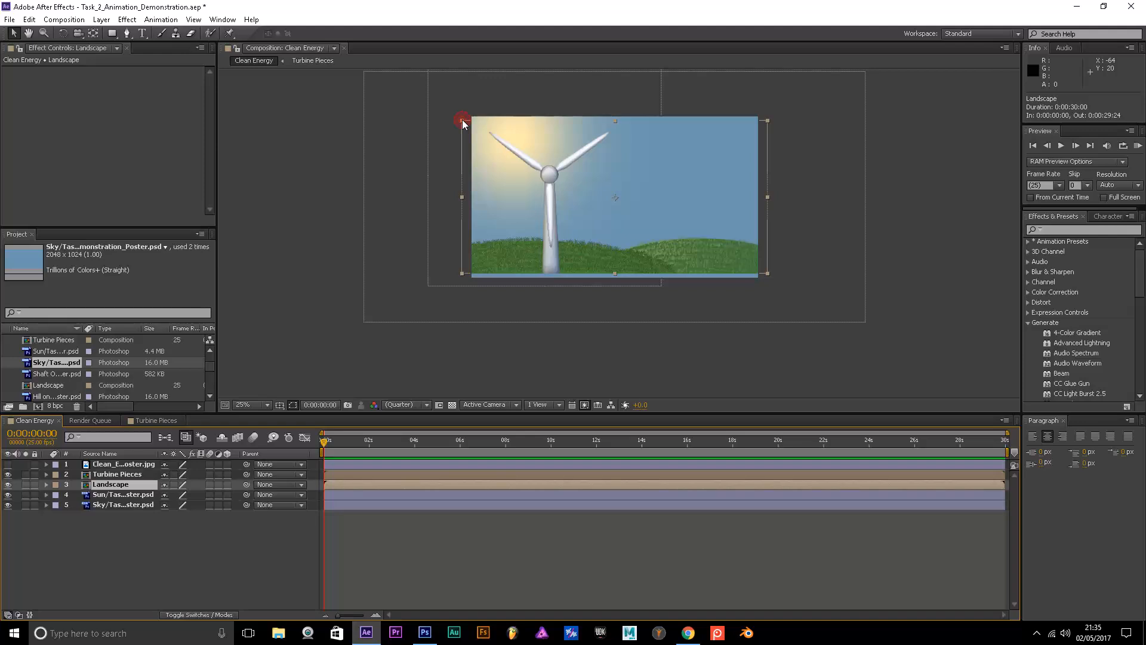
pyautogui.moveTo(463, 120); pyautogui.dragTo(388, 81)
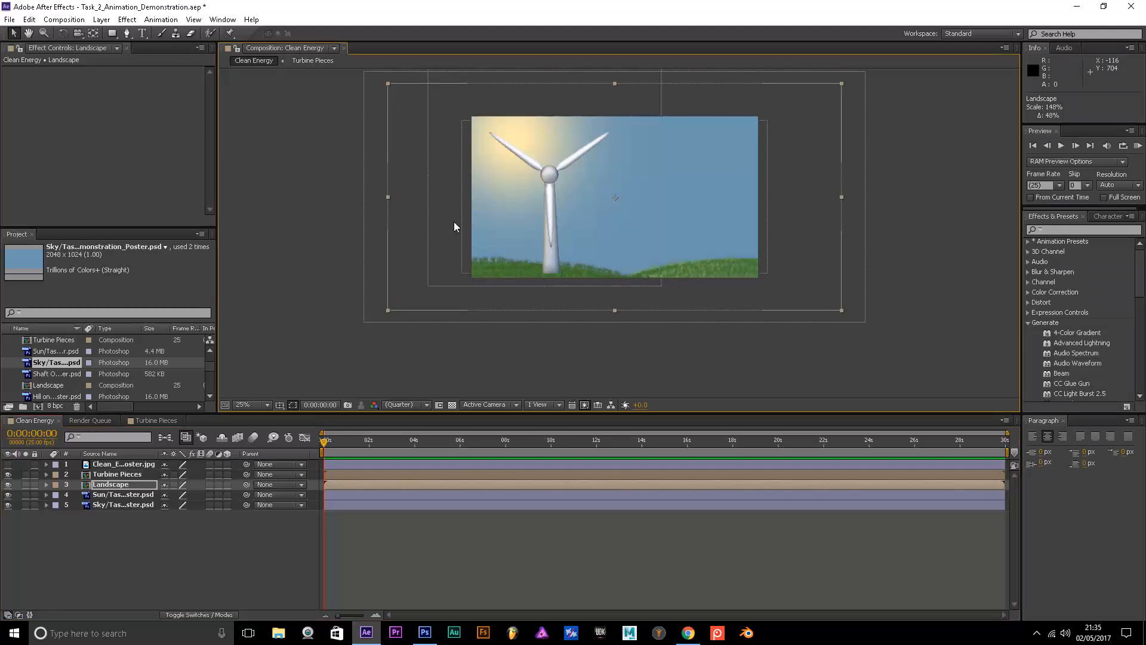
pyautogui.moveTo(453, 221)
pyautogui.mouseDown()
pyautogui.moveTo(448, 179)
pyautogui.moveTo(446, 202)
pyautogui.mouseUp()
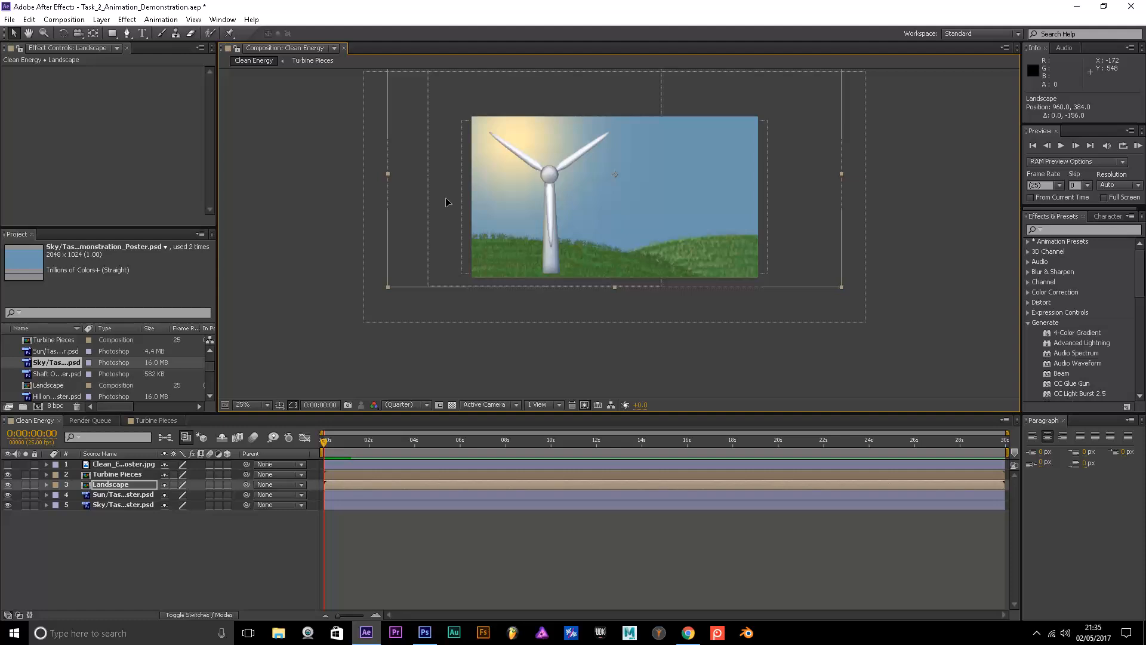
pyautogui.click(298, 245)
pyautogui.press('/')
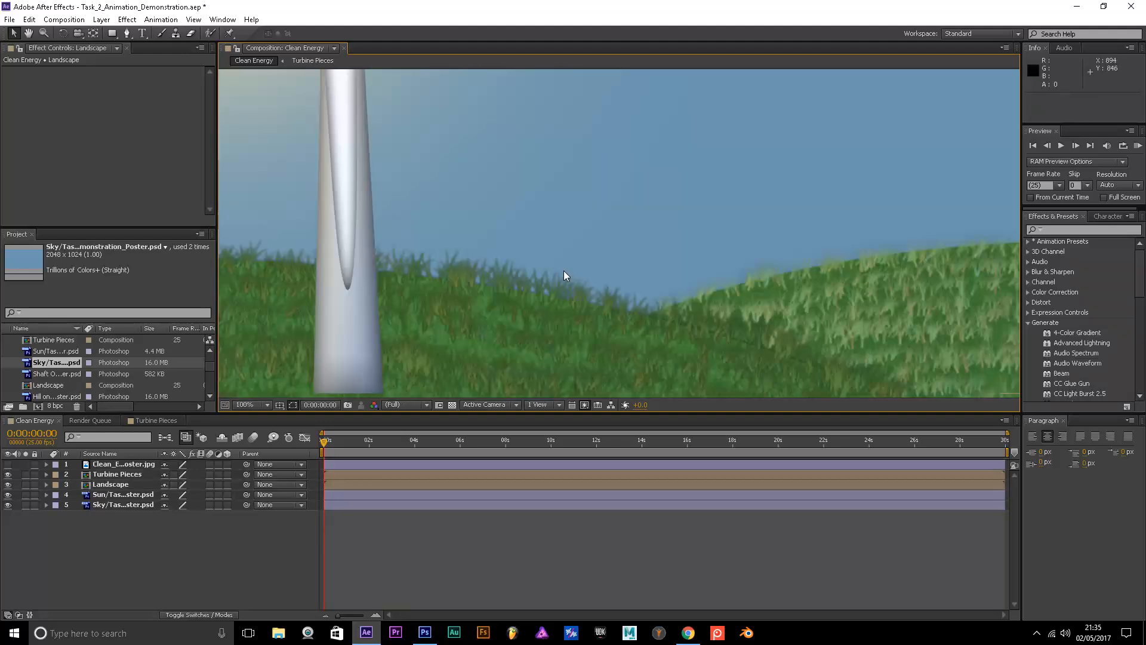
pyautogui.press(',')
pyautogui.press(',')
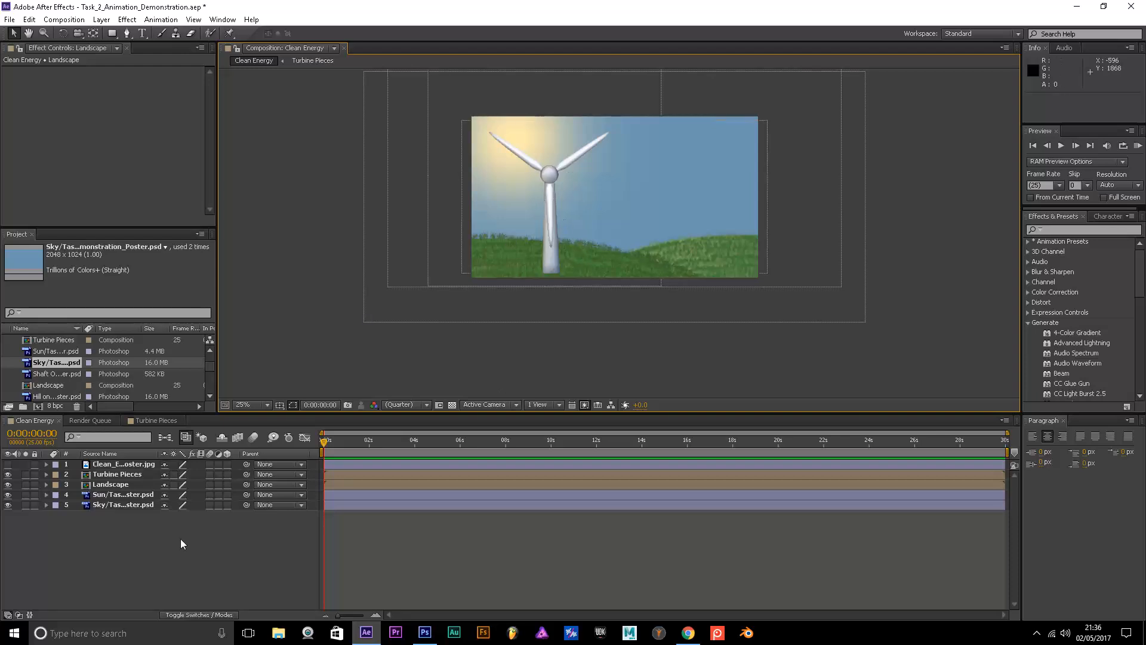
# Move the Turbine Pieces layer to about 876, 596 so the shaft reaches the frame's lower edge
pyautogui.click(108, 475)
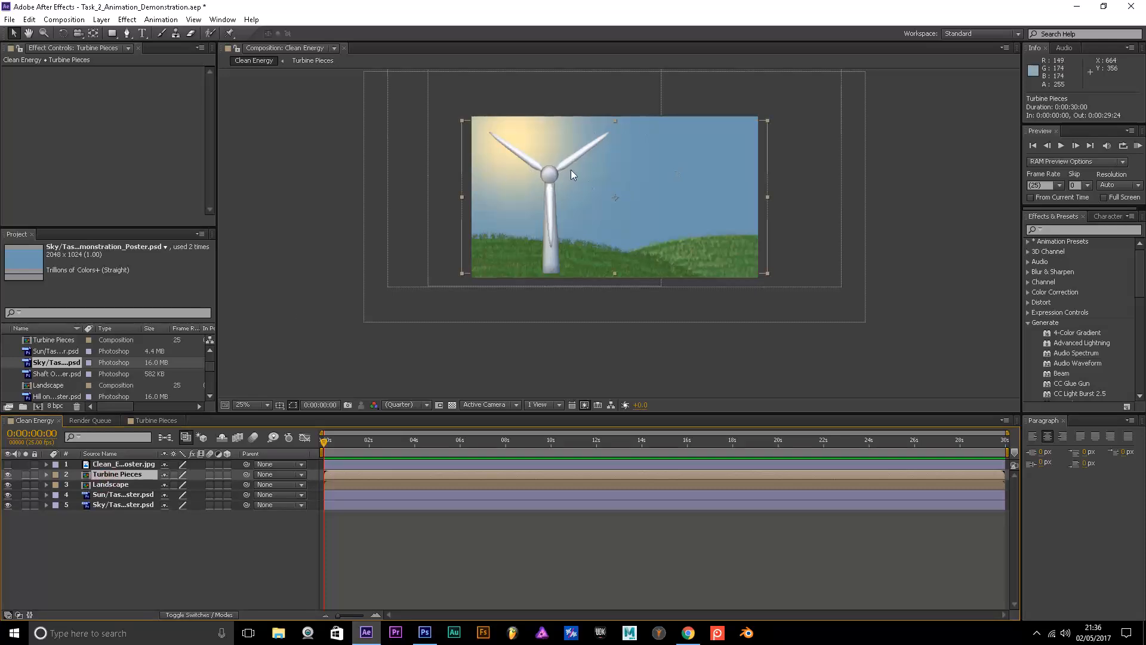
pyautogui.click(550, 178)
pyautogui.moveTo(540, 180)
pyautogui.mouseDown()
pyautogui.moveTo(514, 123)
pyautogui.moveTo(509, 192)
pyautogui.moveTo(491, 190)
pyautogui.moveTo(537, 187)
pyautogui.mouseUp()
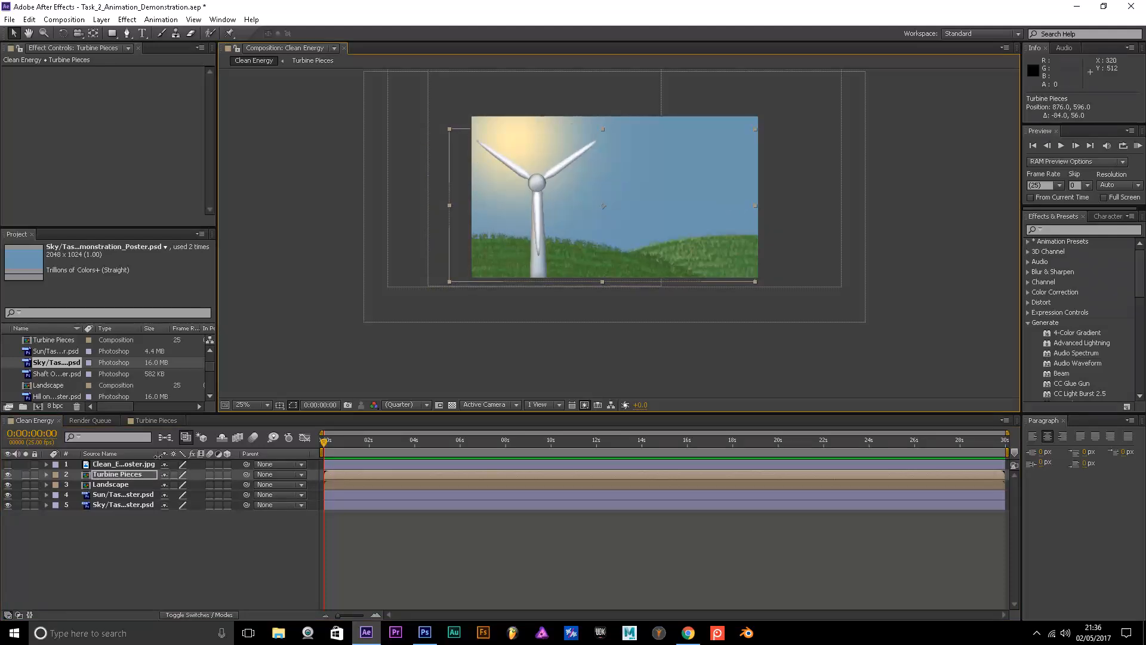
# Duplicate the Turbine Pieces layer, shrink the copy to about 40%, and place it on the right-hand hill at about 1840, 624
pyautogui.rightClick(94, 475)
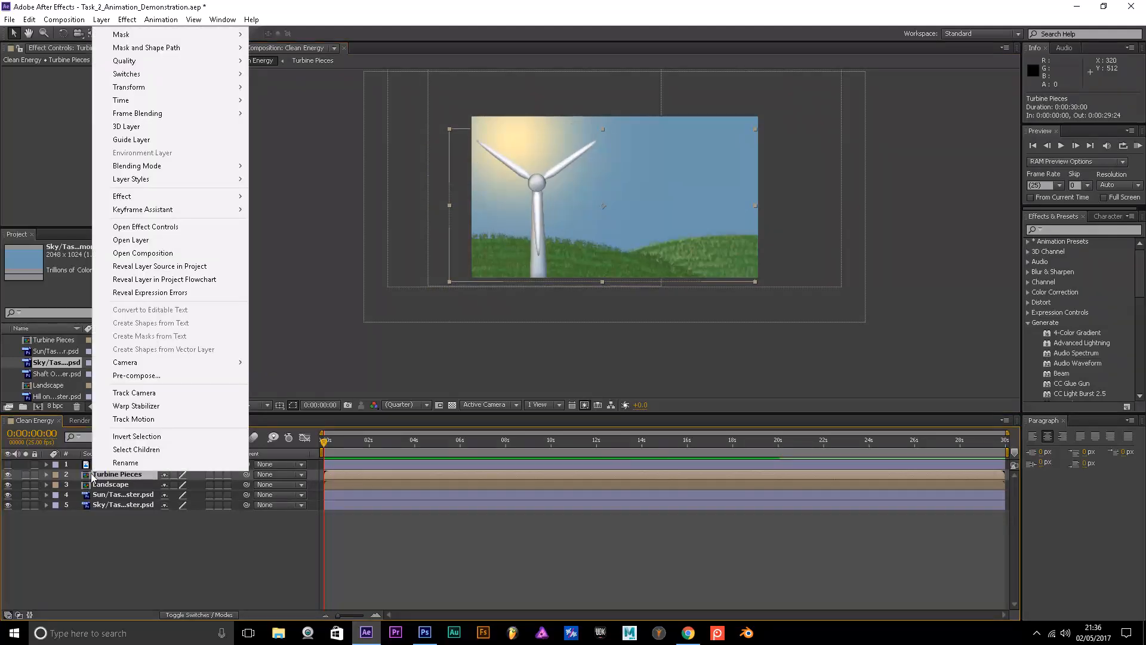
pyautogui.click(96, 475)
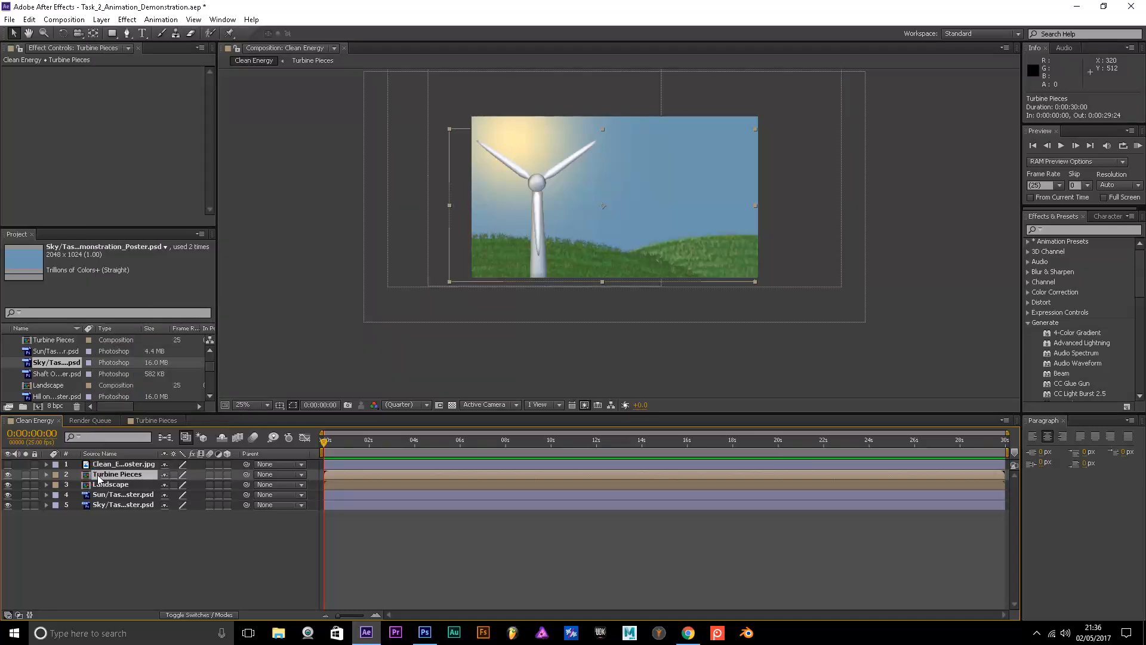
pyautogui.click(83, 553)
pyautogui.hotkey('ctrl', 'v')
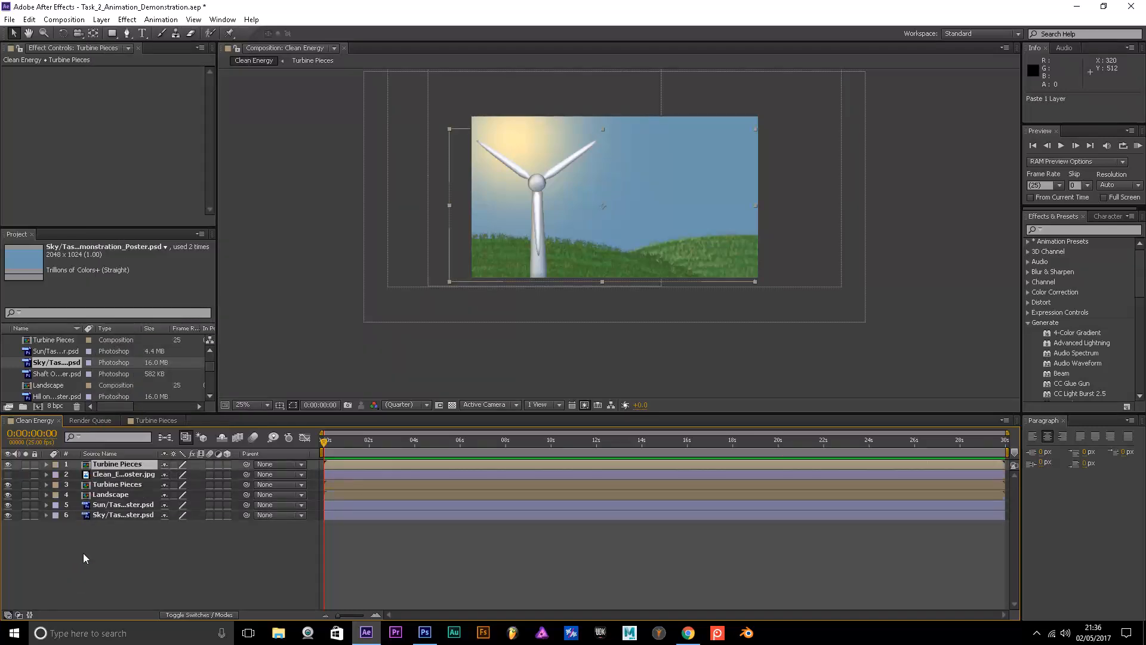
pyautogui.moveTo(558, 212); pyautogui.dragTo(694, 188)
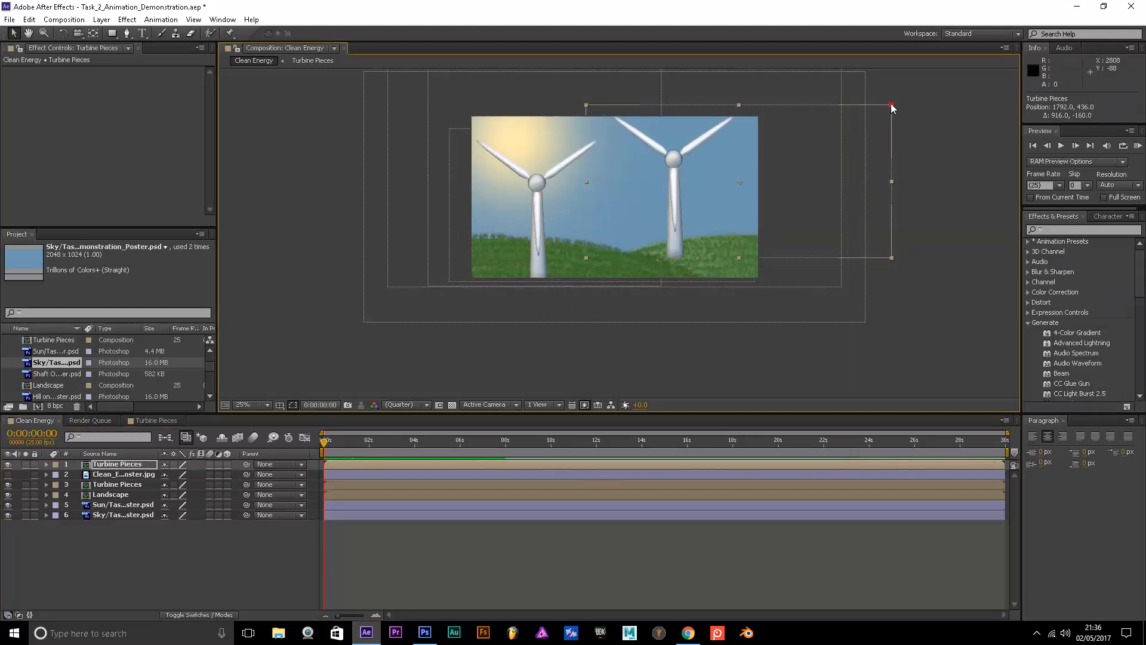
pyautogui.moveTo(892, 105); pyautogui.dragTo(797, 141)
pyautogui.moveTo(708, 193); pyautogui.dragTo(715, 217)
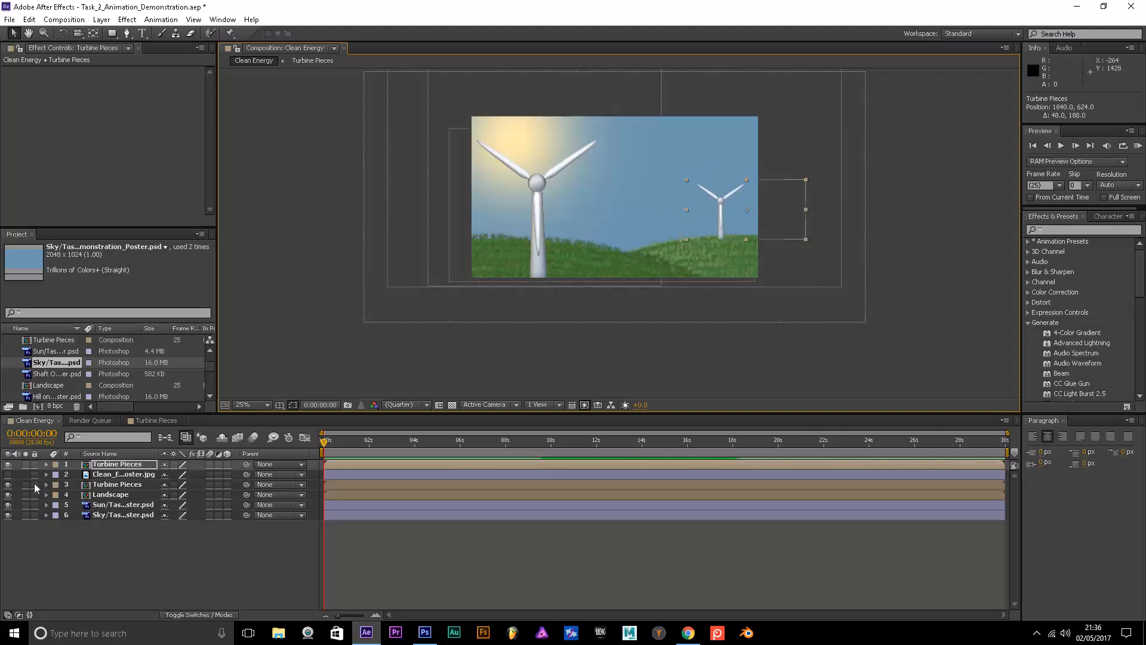
# Reorder the small turbine copy directly beneath the Landscape layer, and delete the copy
pyautogui.moveTo(118, 466); pyautogui.dragTo(114, 502)
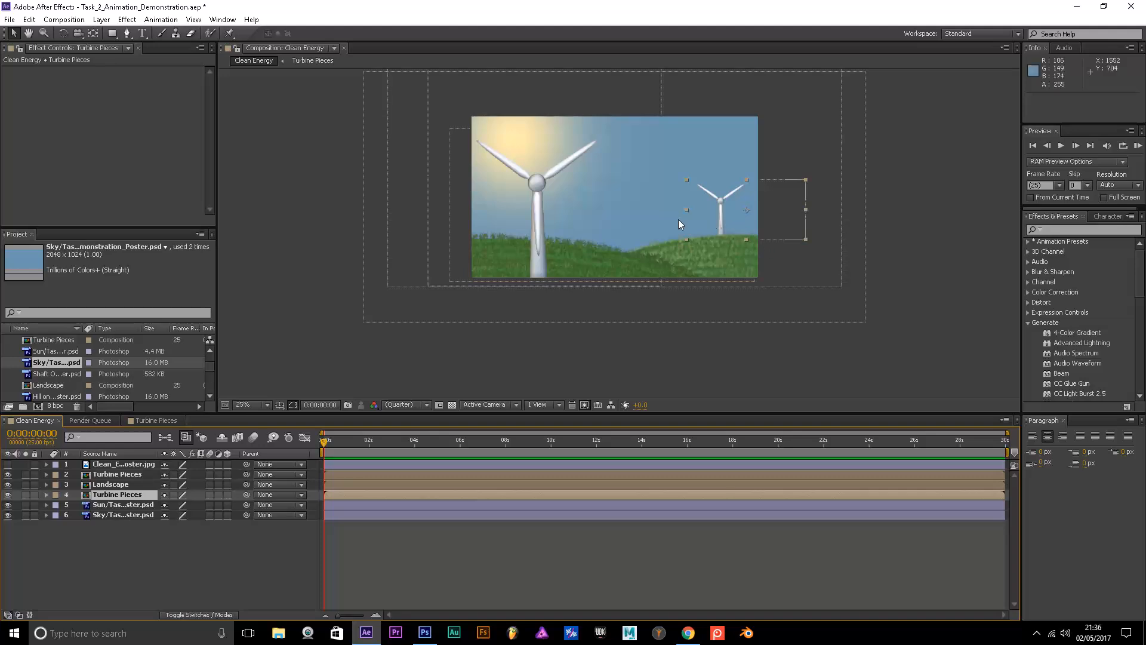
pyautogui.press('Delete')
# Open and close the Turbine Pieces composition, and reopen it from its layer in the Clean Energy composition
pyautogui.click(113, 475)
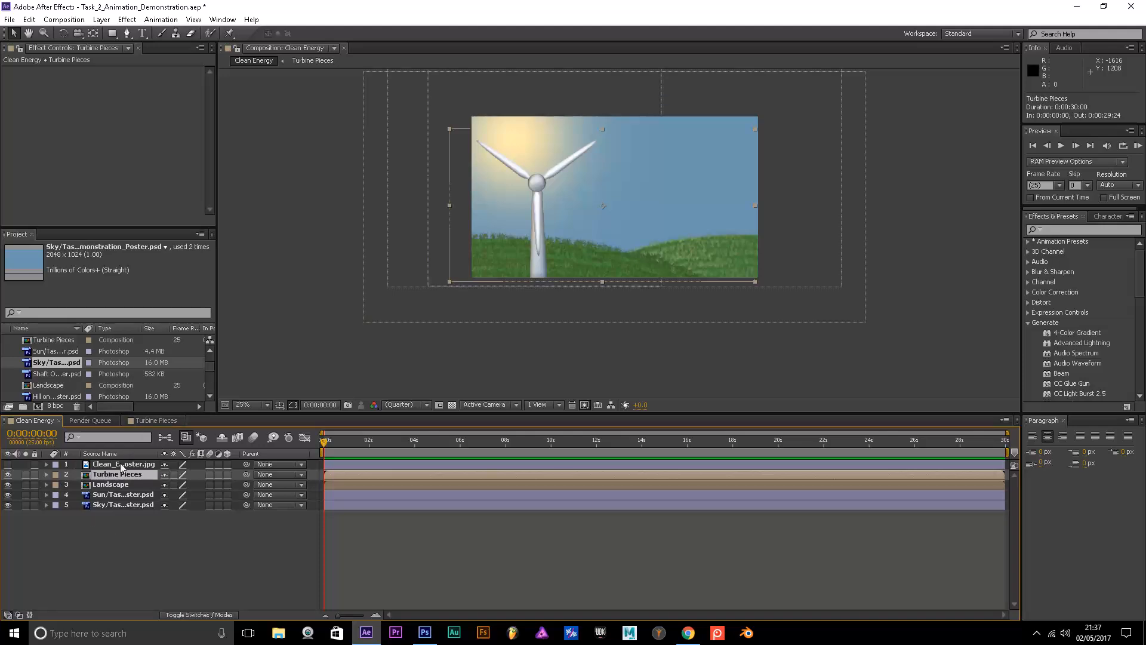
pyautogui.click(167, 421)
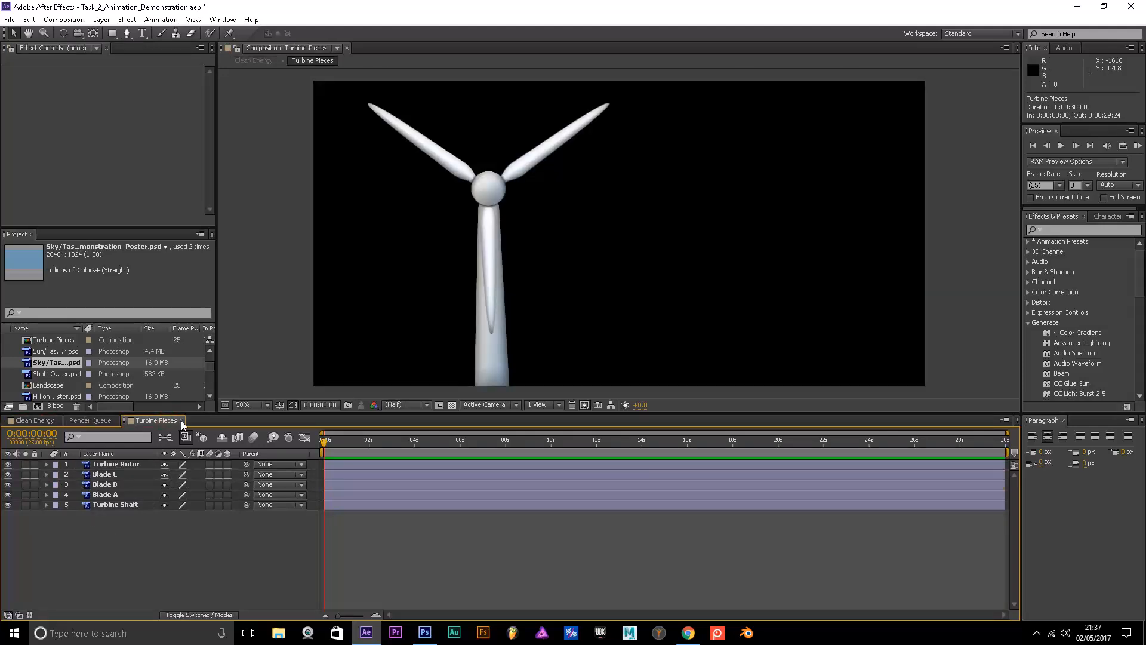
pyautogui.click(181, 420)
pyautogui.scroll(2, 524, 245)
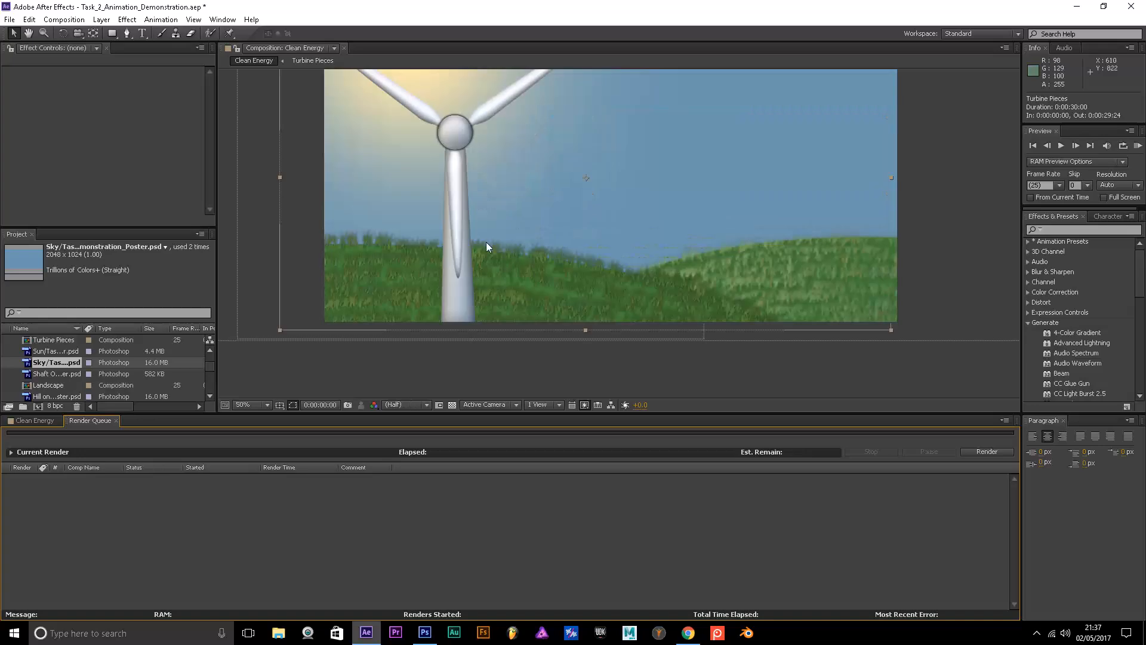
pyautogui.press('space')
pyautogui.moveTo(274, 190); pyautogui.dragTo(267, 263)
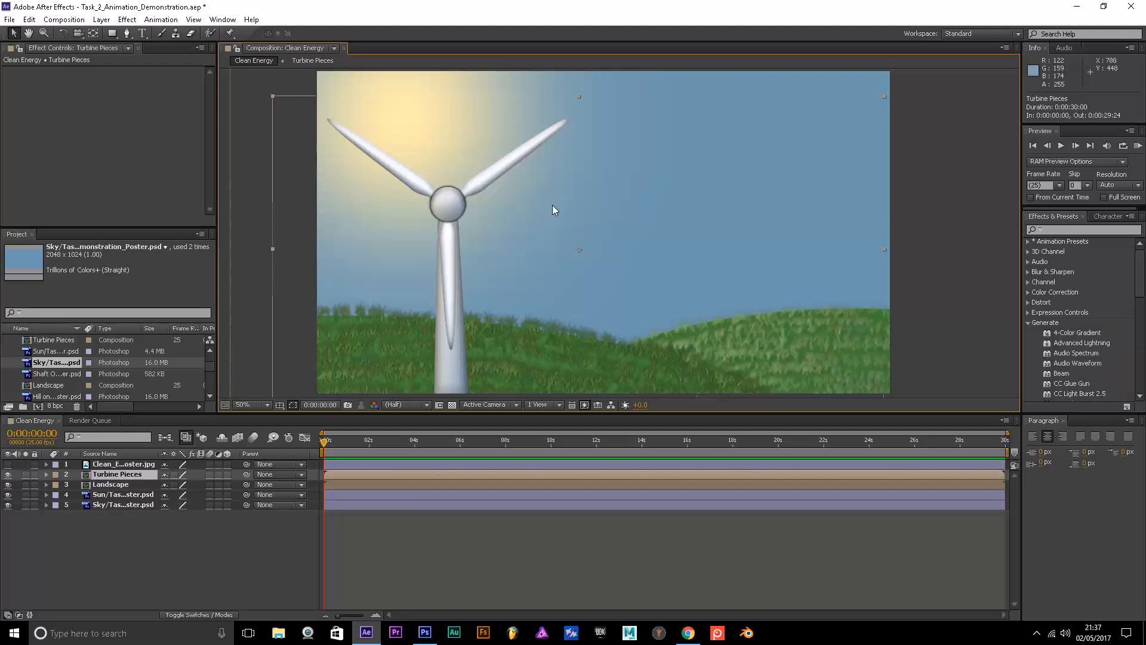
pyautogui.doubleClick(116, 475)
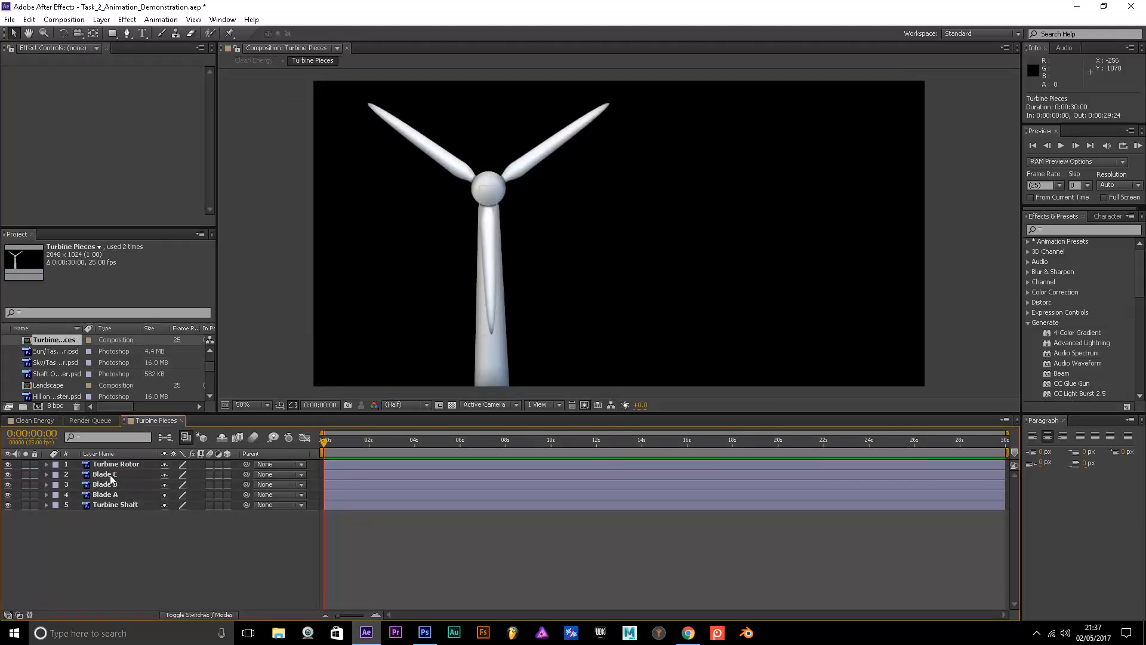
# Parent the Blade A, Blade B and Blade C layers to the Turbine Rotor layer
pyautogui.click(112, 476)
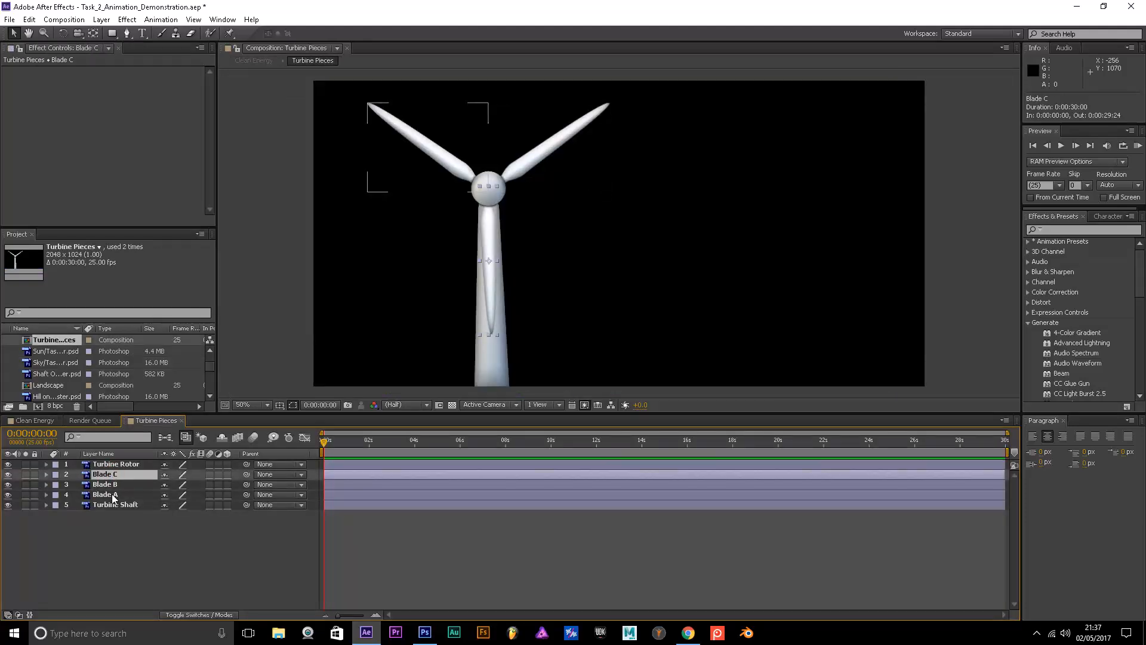
pyautogui.keyDown('shift'); pyautogui.click(113, 496); pyautogui.keyUp('shift')
pyautogui.click(267, 475)
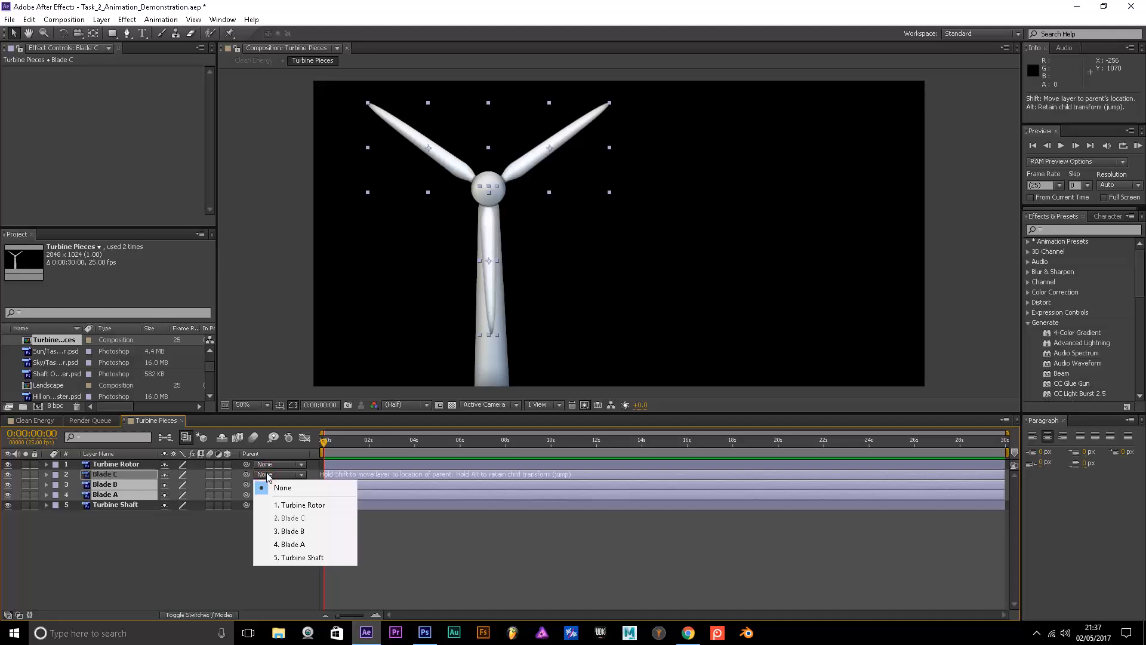
pyautogui.click(297, 506)
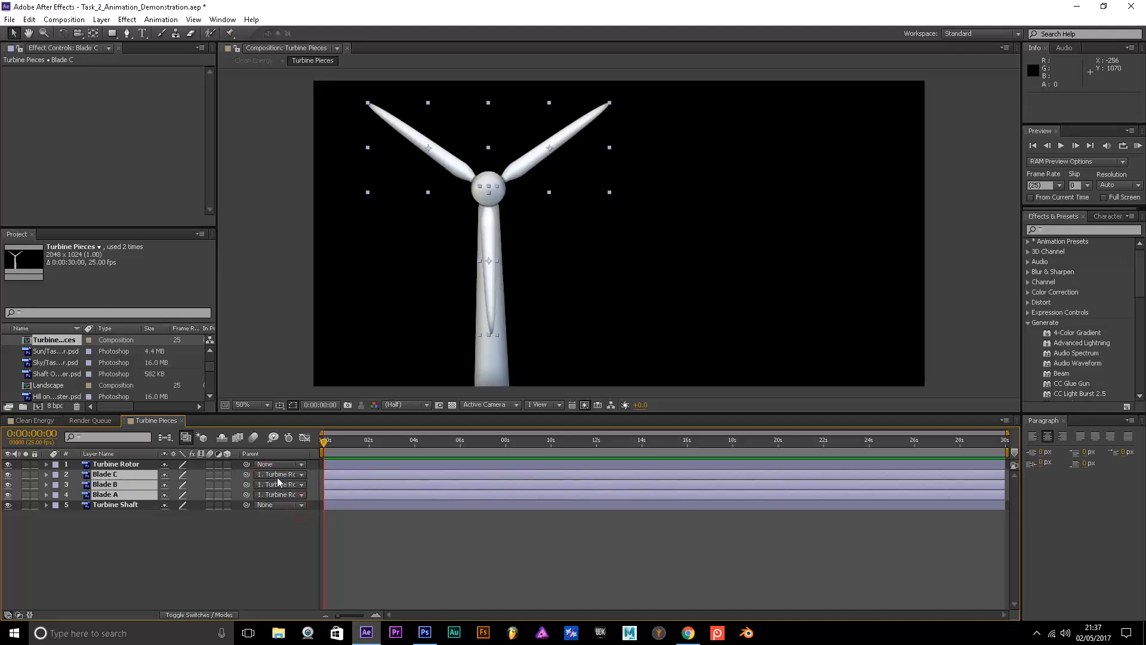
# Test the blade parenting by moving the Turbine Rotor layer away from the shaft, and undo the move
pyautogui.click(125, 464)
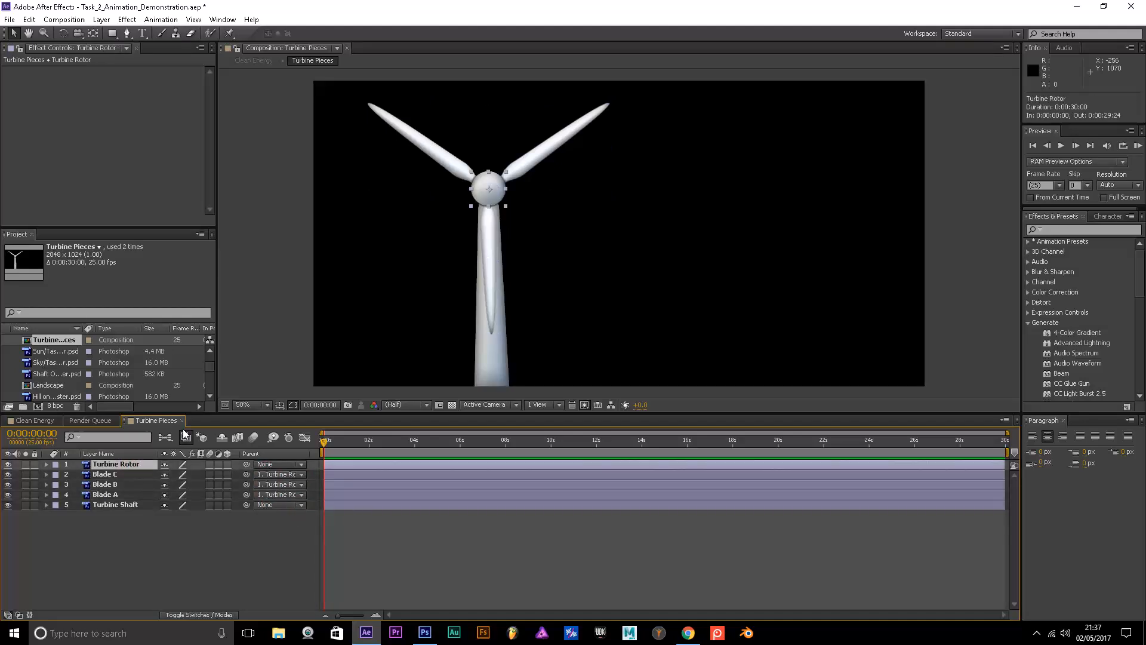
pyautogui.click(479, 195)
pyautogui.moveTo(492, 200); pyautogui.dragTo(629, 176)
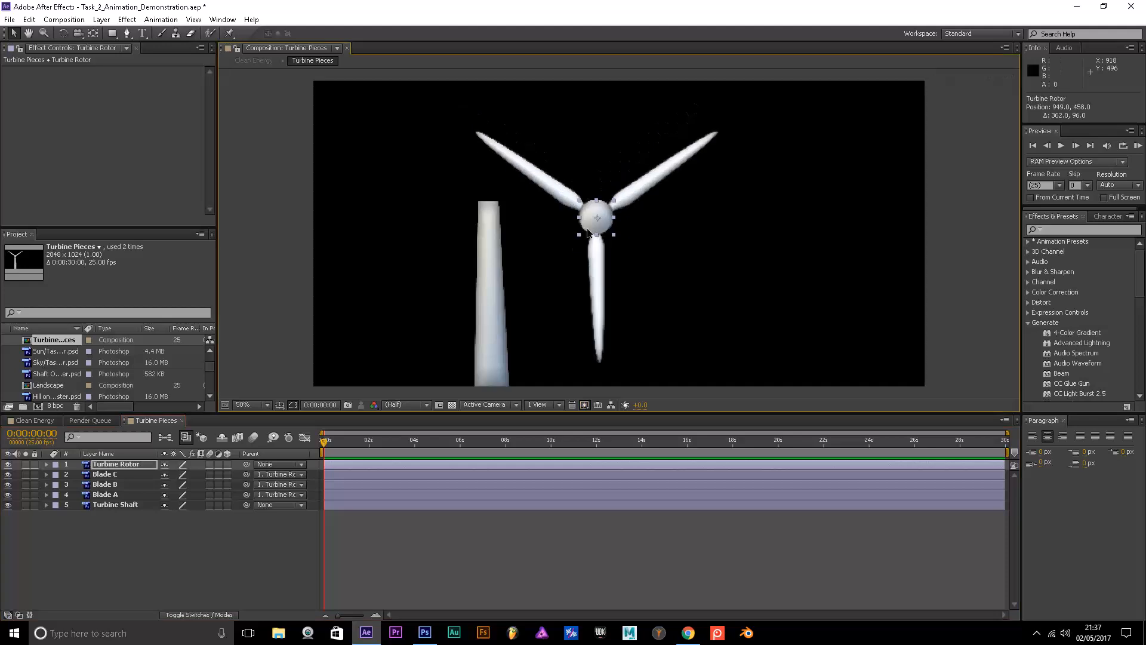
pyautogui.hotkey('ctrl', 'z')
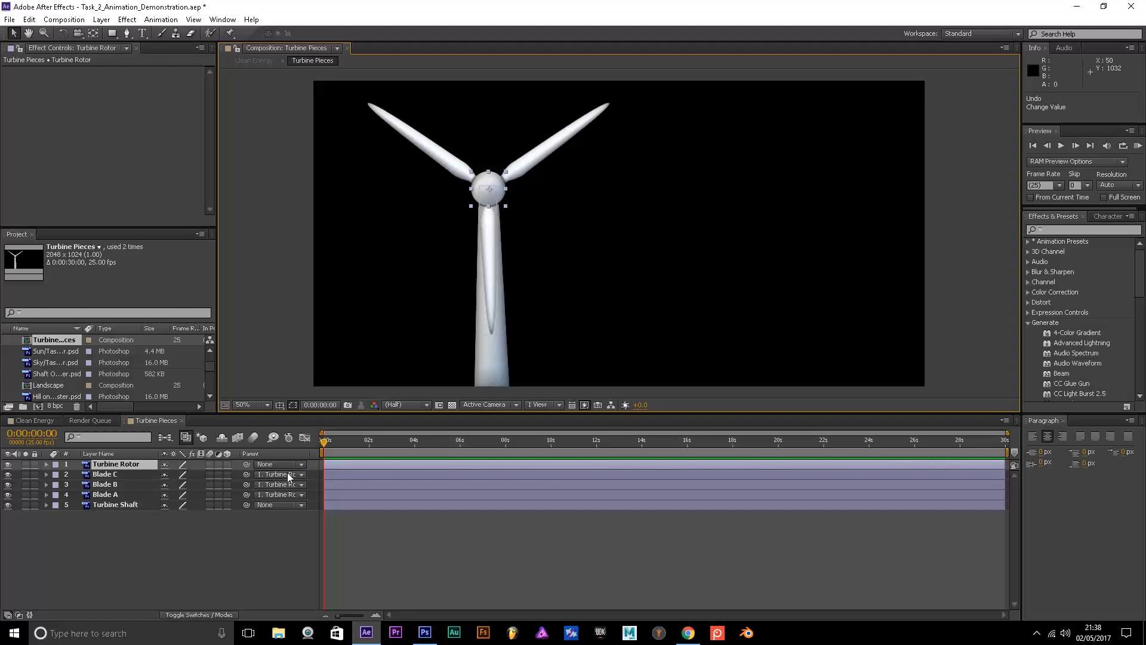
# Parent the Turbine Rotor layer to the Turbine Shaft layer
pyautogui.click(118, 474)
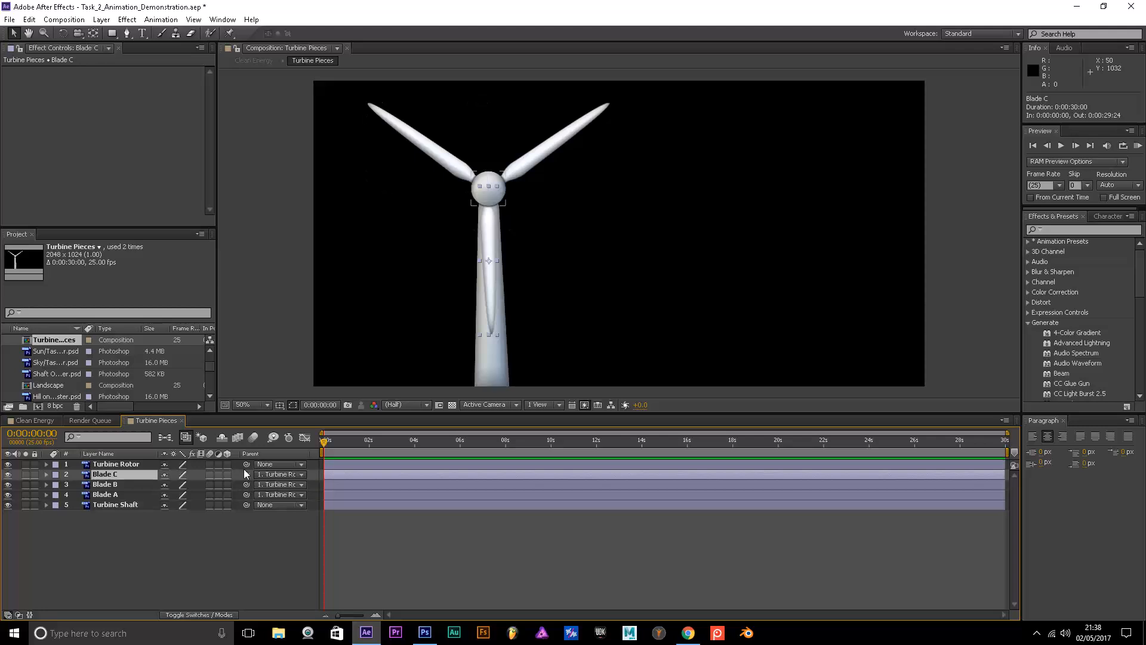
pyautogui.click(304, 464)
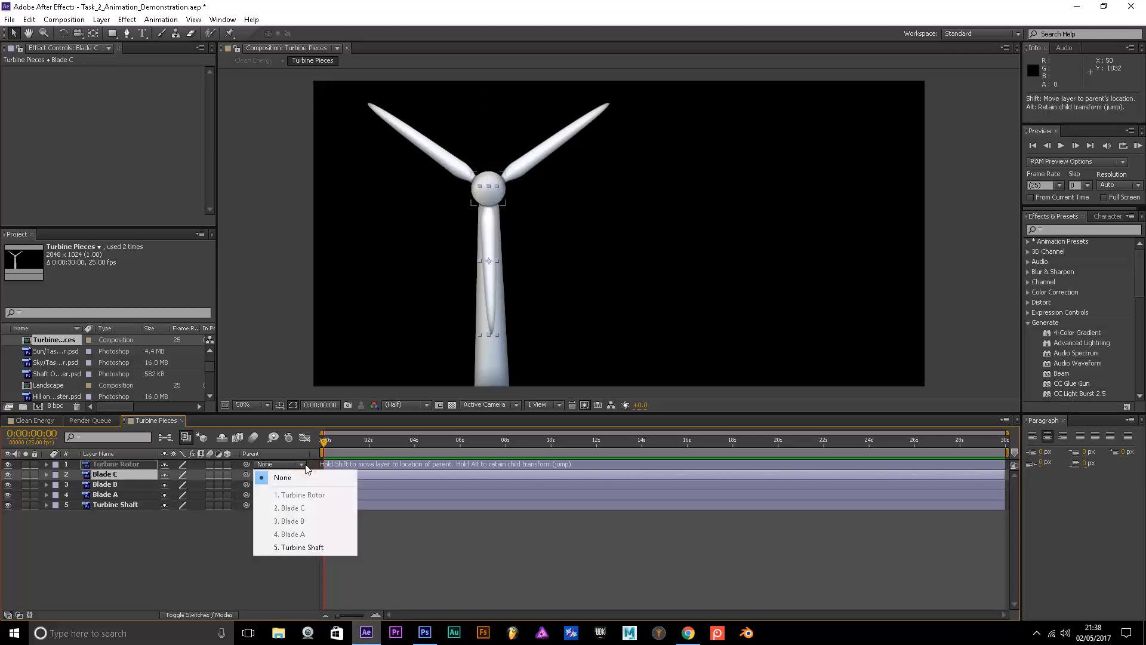
pyautogui.click(304, 549)
# Test the full turbine parenting by moving the Turbine Shaft layer around the frame, and undo the move
pyautogui.click(129, 506)
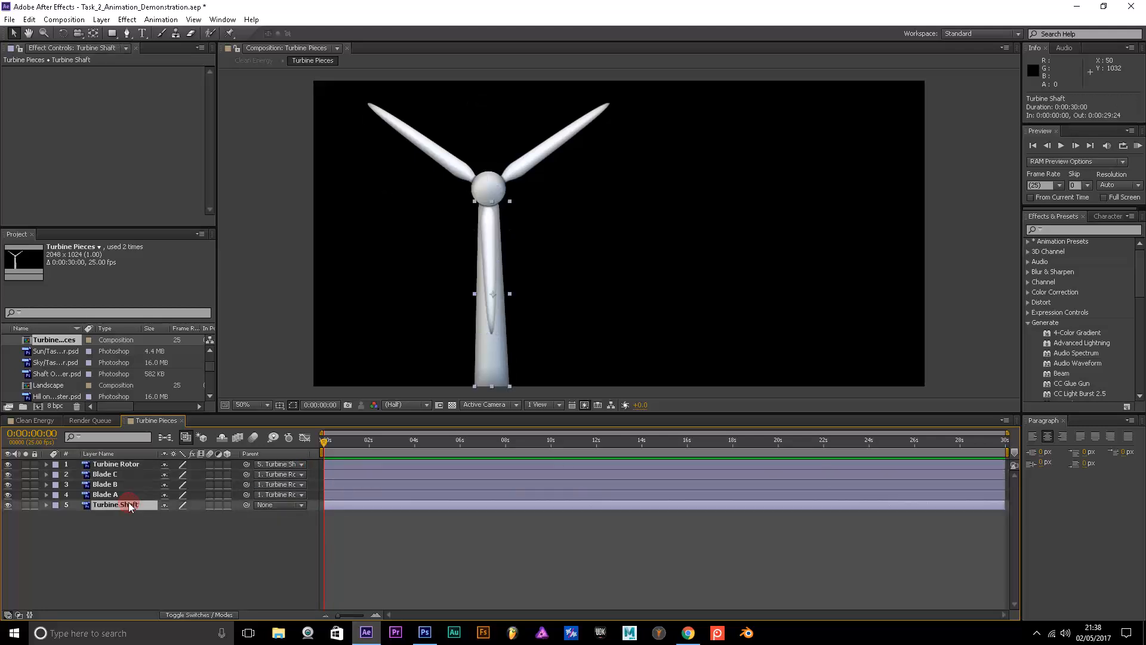
pyautogui.moveTo(496, 347); pyautogui.dragTo(685, 293)
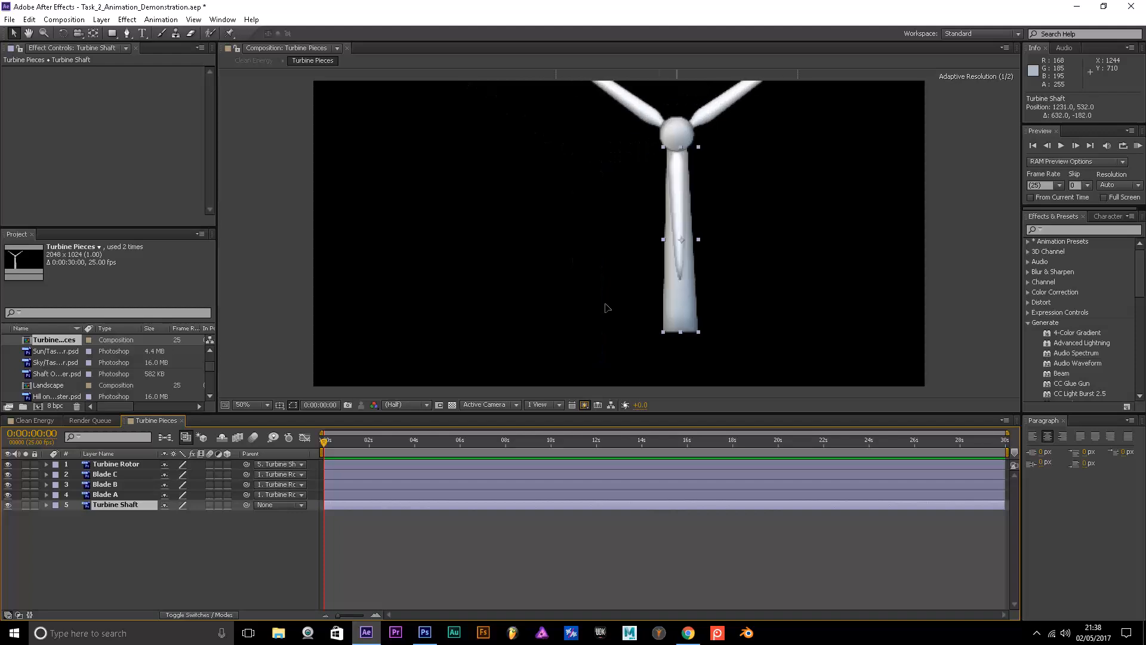
pyautogui.moveTo(606, 304); pyautogui.dragTo(539, 320)
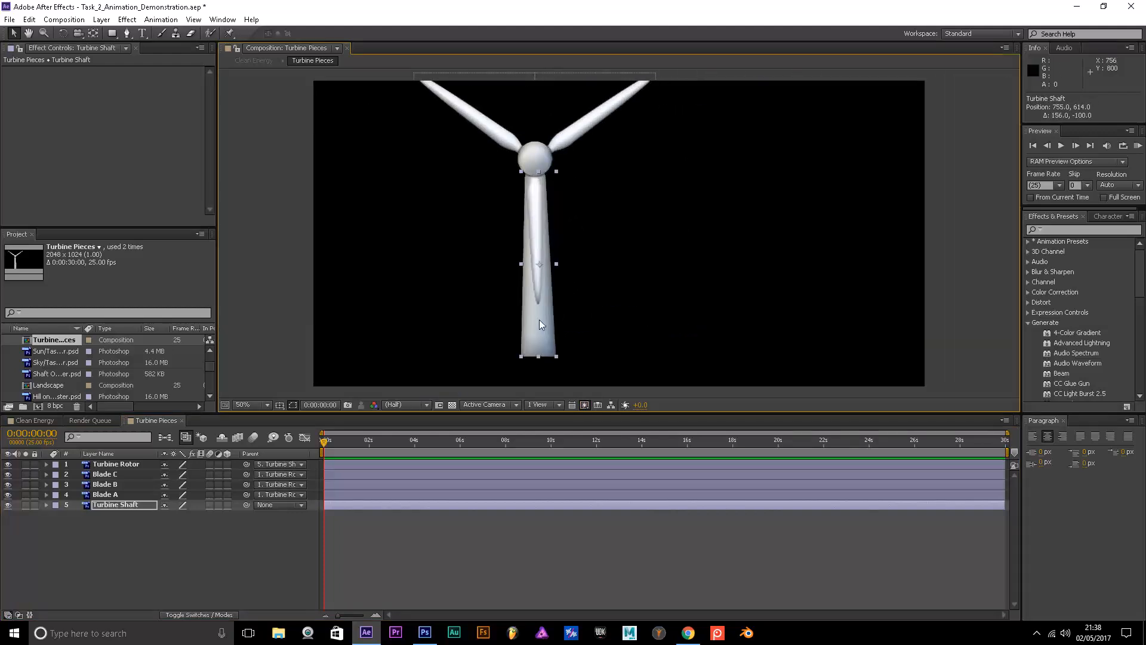
pyautogui.hotkey('ctrl', 'z')
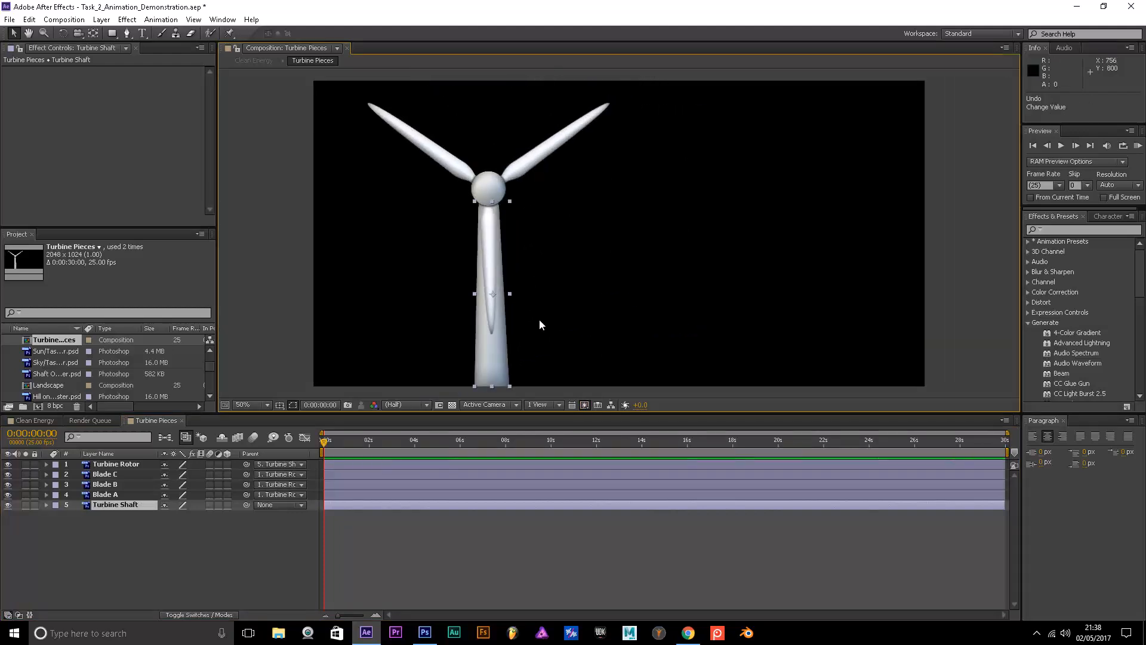
# Reveal the Turbine Rotor layer's transform properties and start keyframing its rotation at 0 seconds with 0 revolutions
pyautogui.click(124, 464)
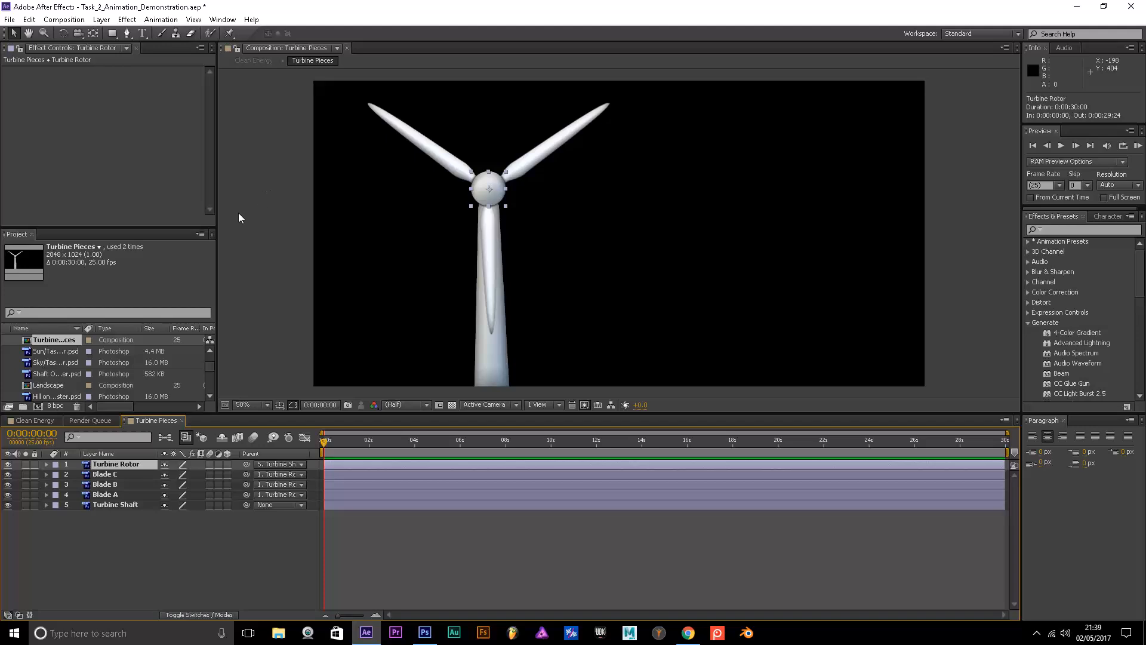
pyautogui.click(46, 465)
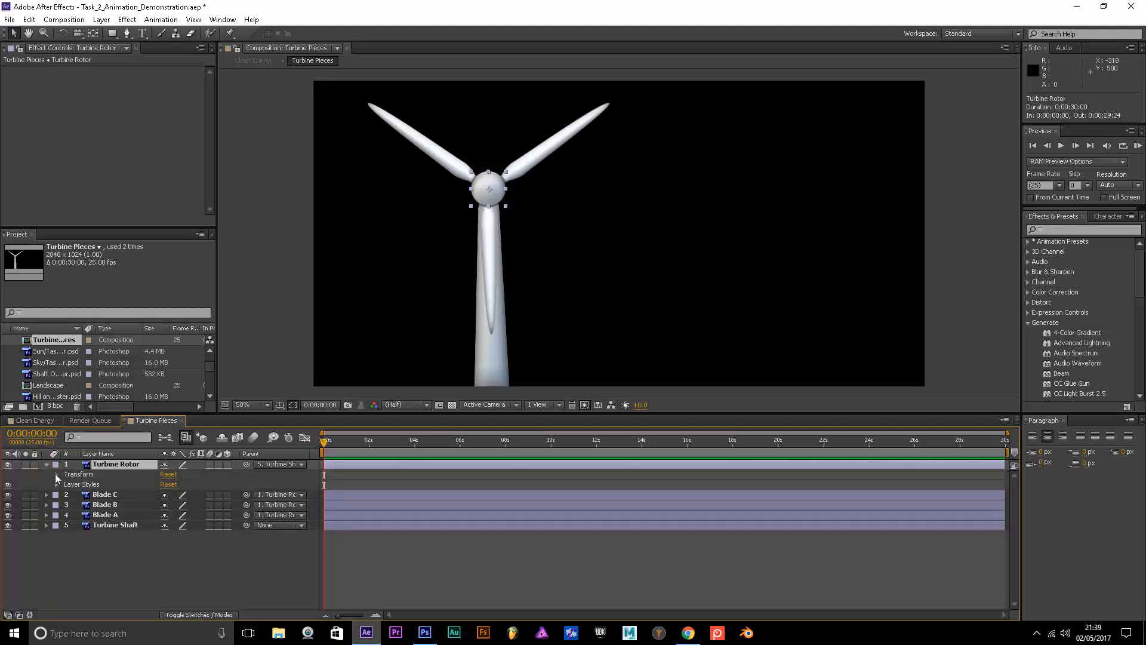
pyautogui.click(56, 474)
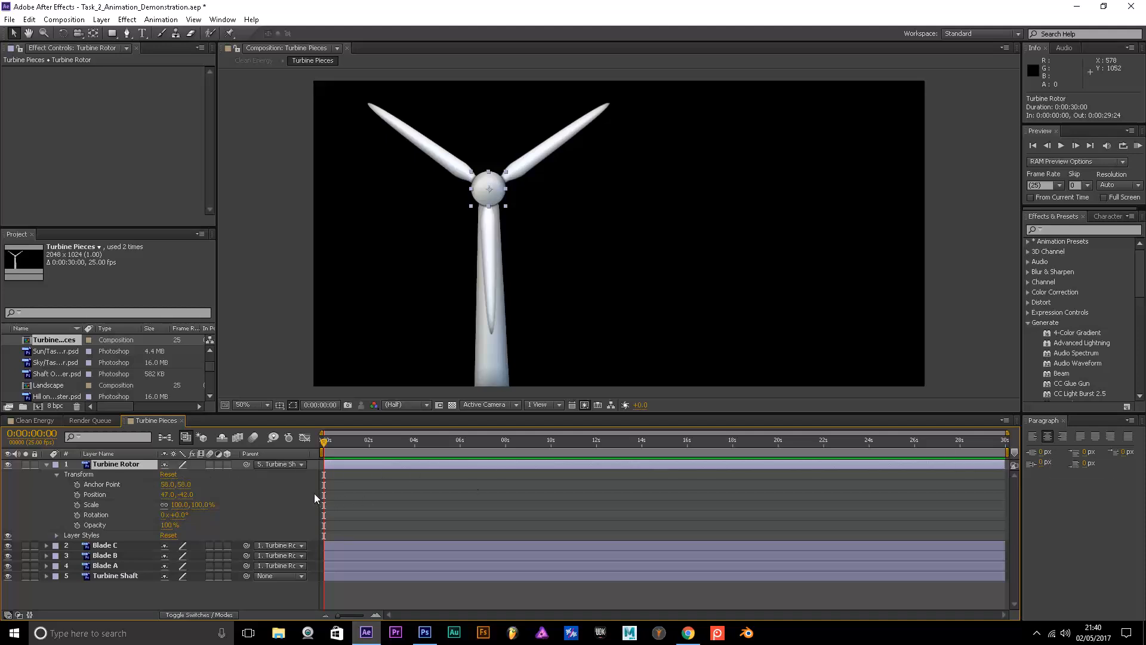
pyautogui.click(77, 515)
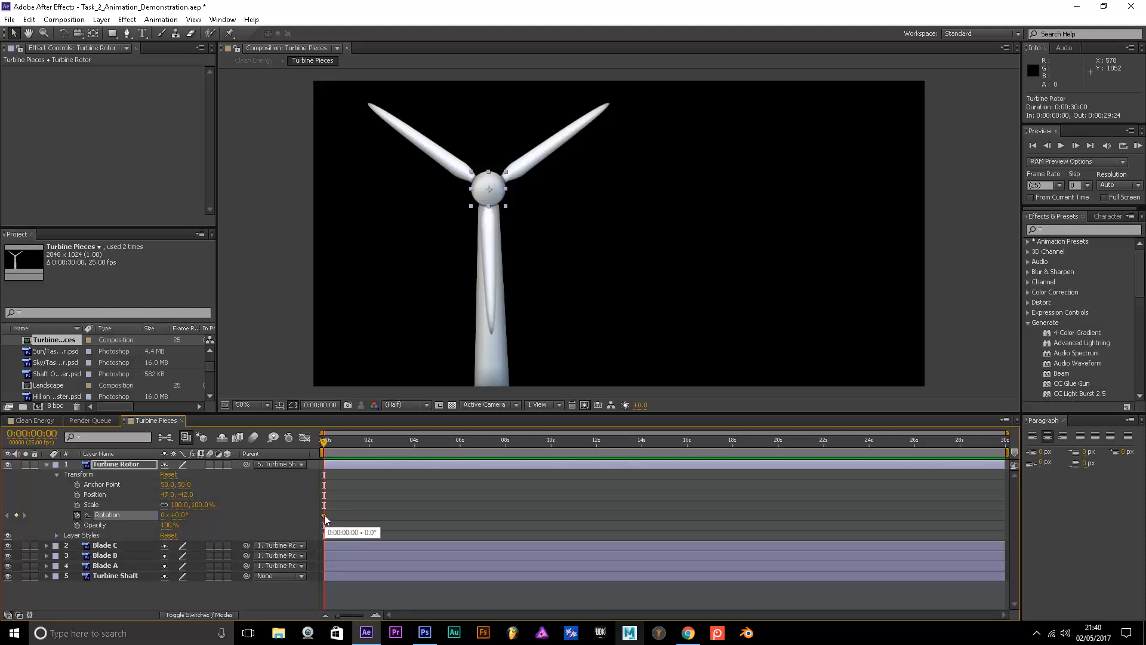
# Move to 1 second and keyframe the Turbine Rotor layer's rotation at 1 revolution and 0 degrees
pyautogui.click(327, 445)
pyautogui.moveTo(328, 446); pyautogui.dragTo(349, 448)
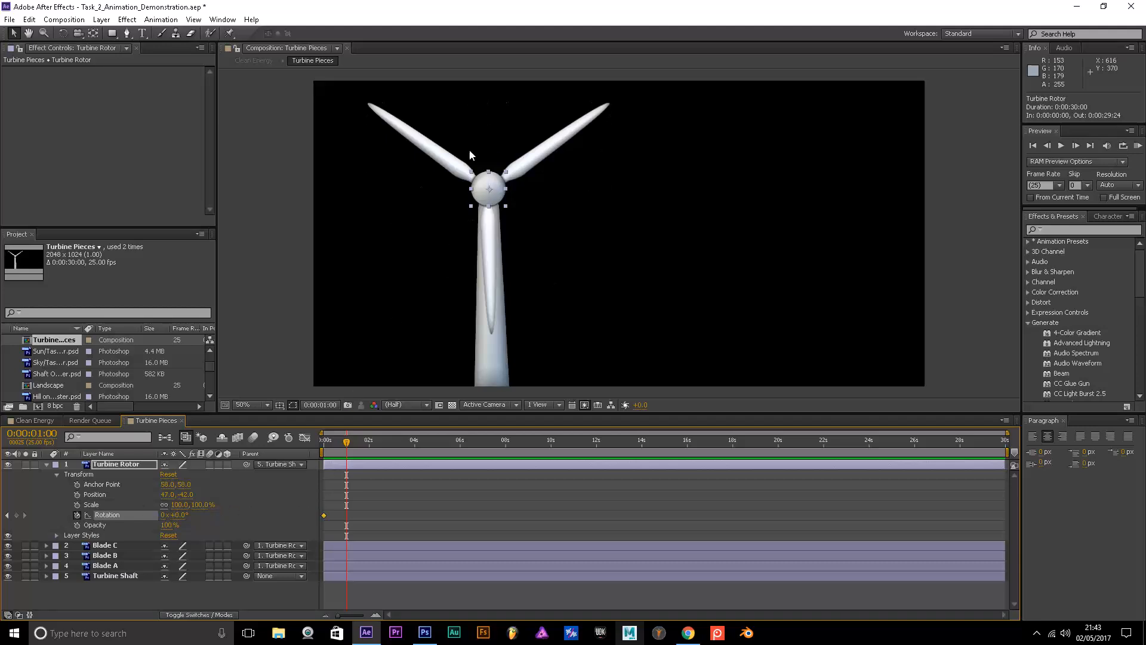
pyautogui.moveTo(179, 516); pyautogui.dragTo(212, 517)
pyautogui.click(181, 516)
pyautogui.write('0')
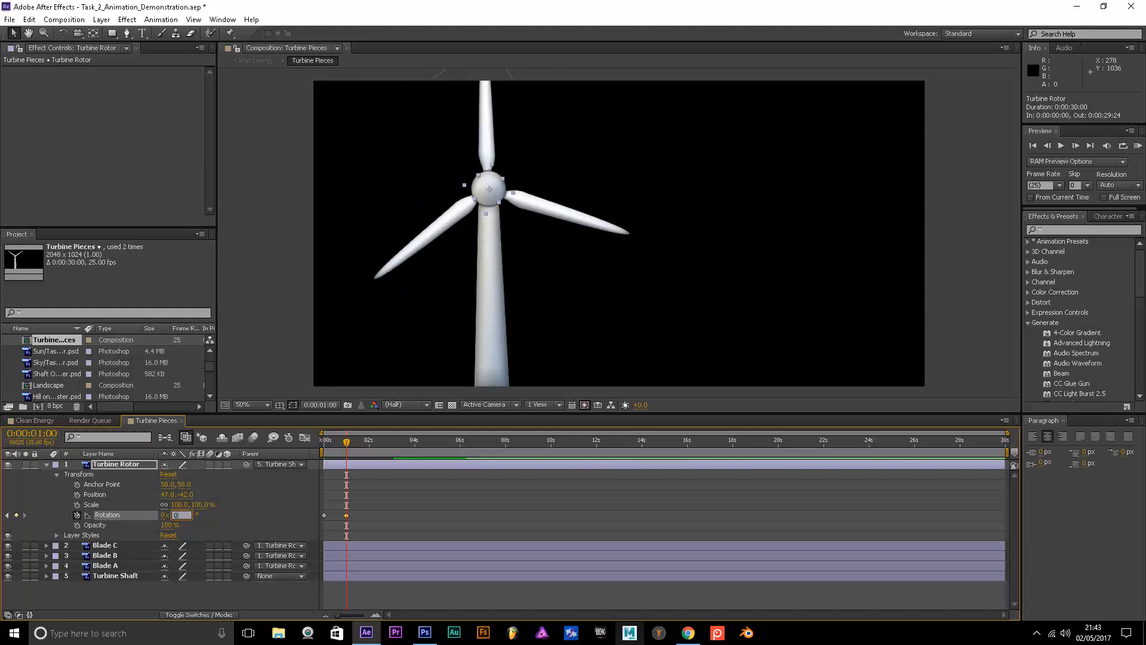
pyautogui.press('Return')
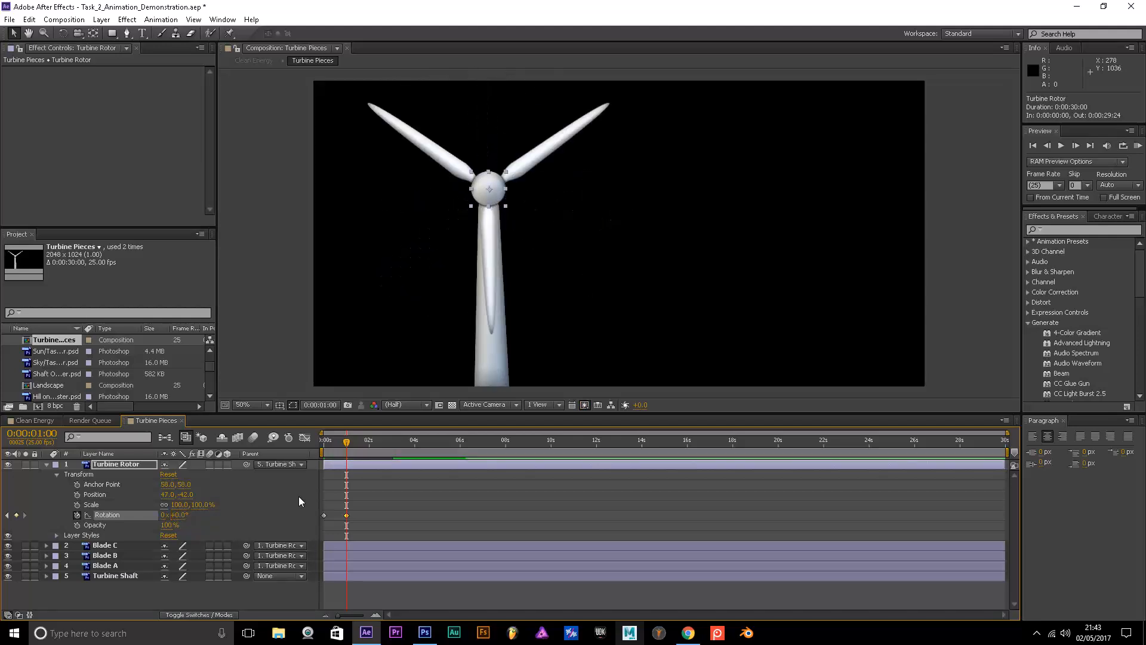
pyautogui.click(163, 515)
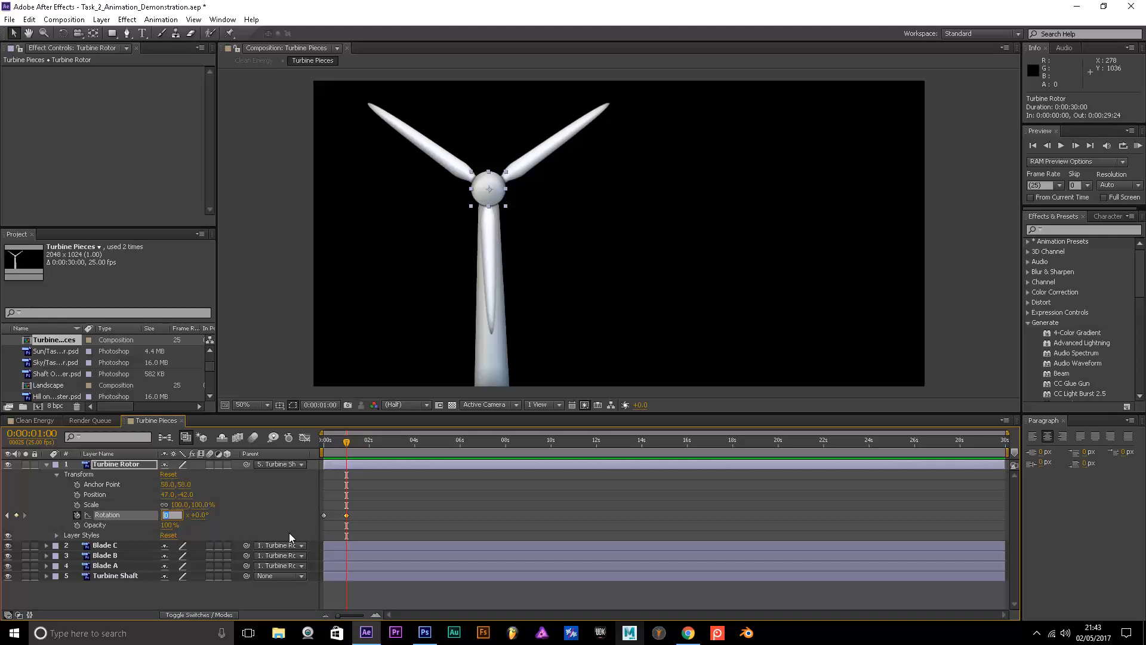
pyautogui.write('1')
pyautogui.press('Return')
# Add Turbine Rotor rotation keyframes of 2 revolutions at 2 seconds and 3 revolutions at 3 seconds
pyautogui.moveTo(348, 447)
pyautogui.mouseDown()
pyautogui.moveTo(327, 448)
pyautogui.moveTo(369, 443)
pyautogui.mouseUp()
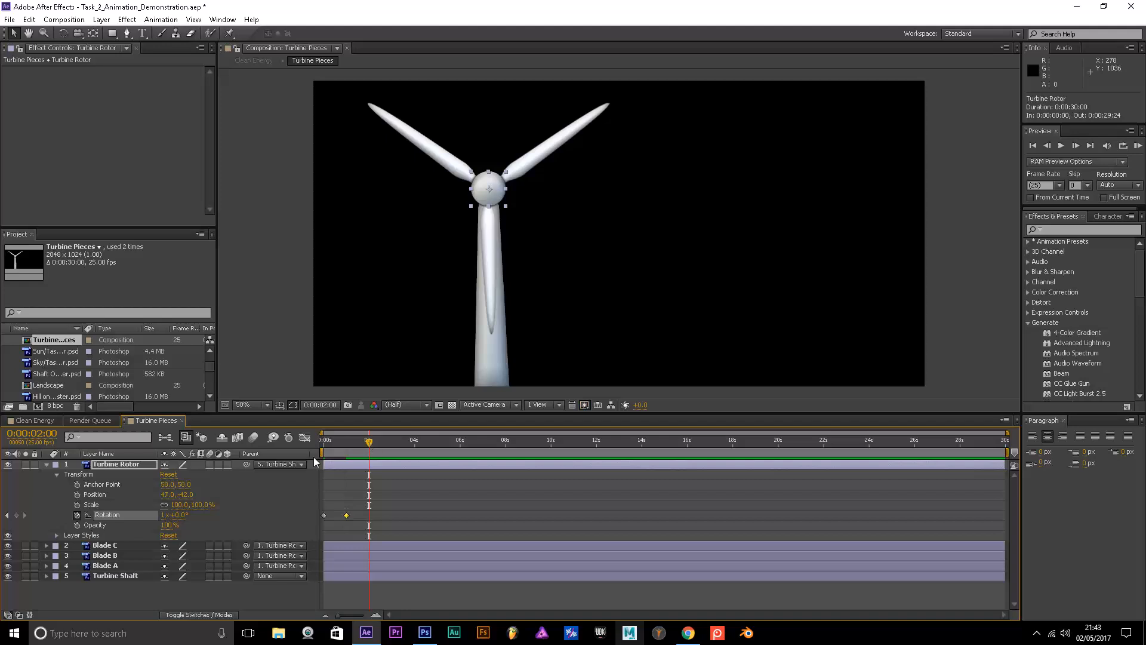
pyautogui.click(163, 515)
pyautogui.write('2')
pyautogui.press('Return')
pyautogui.moveTo(369, 442); pyautogui.dragTo(393, 446)
pyautogui.click(163, 515)
pyautogui.write('32')
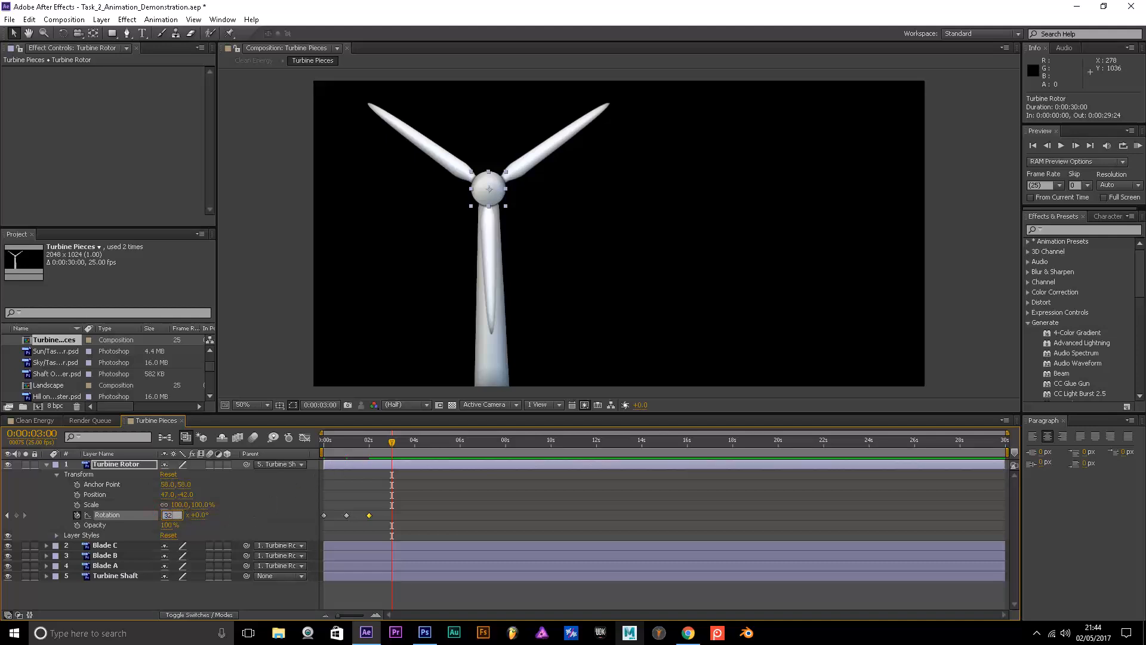
pyautogui.press('Return')
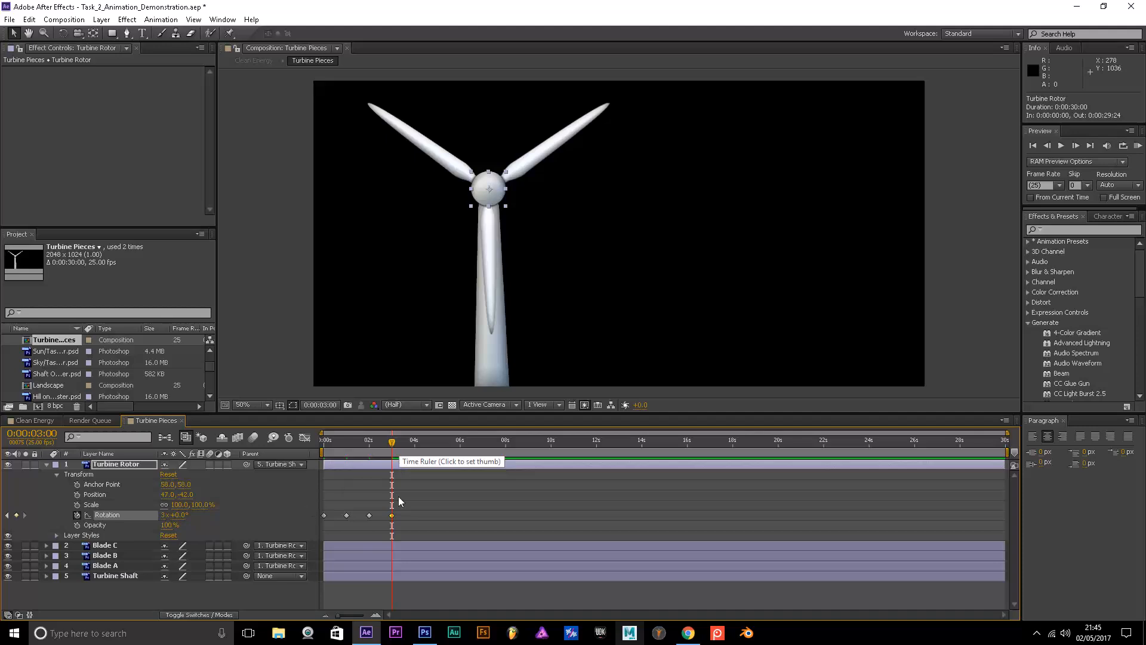
# Delete the Turbine Rotor rotation keyframes at 1, 2 and 3 seconds, keeping only the one at the start
pyautogui.click(369, 517)
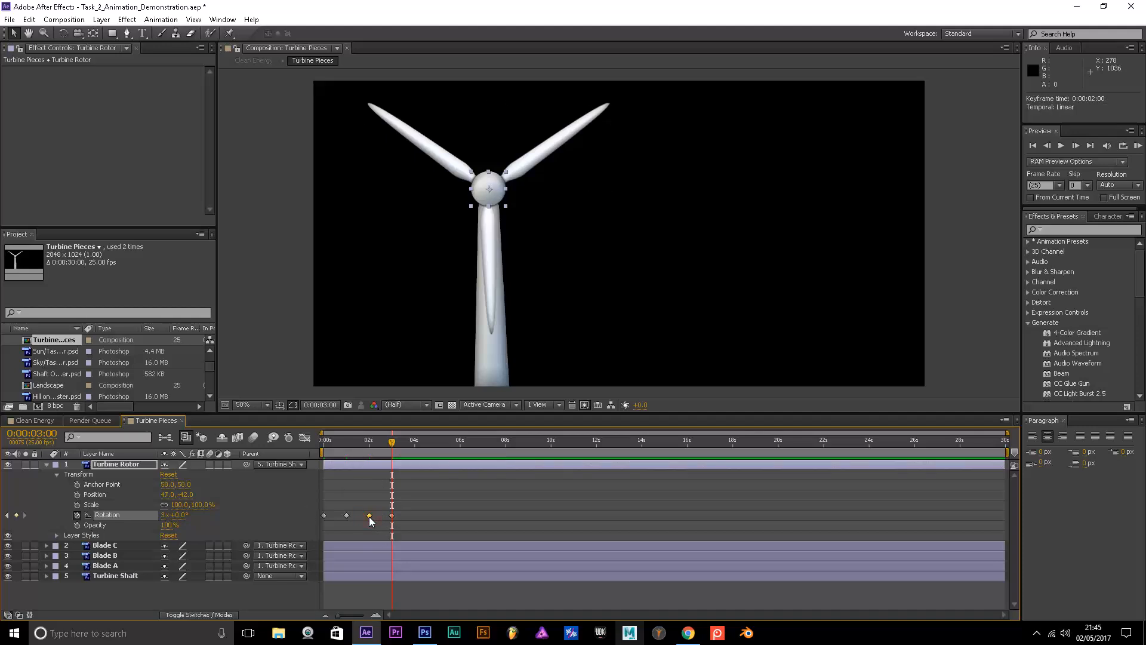
pyautogui.press('Delete')
pyautogui.click(391, 515)
pyautogui.press('Delete')
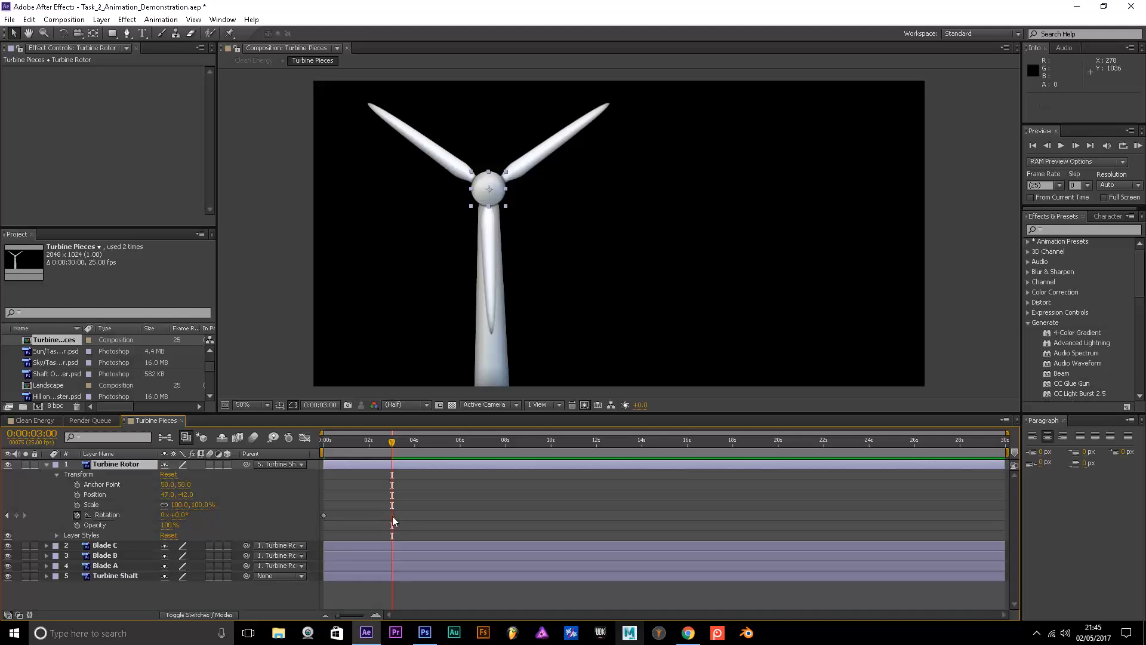
# Keyframe the Turbine Rotor's rotation at 30 revolutions on the final frame, 0:00:29:24, then return to the start and collapse the layer
pyautogui.moveTo(394, 447); pyautogui.dragTo(1015, 445)
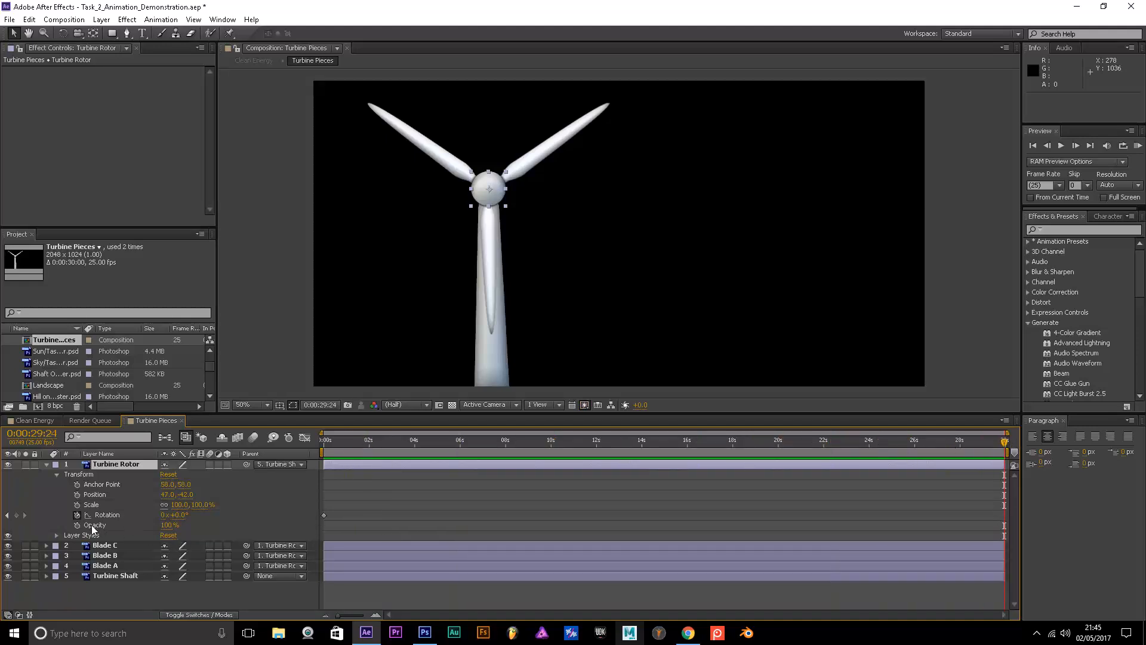
pyautogui.click(162, 515)
pyautogui.write('30')
pyautogui.press('Return')
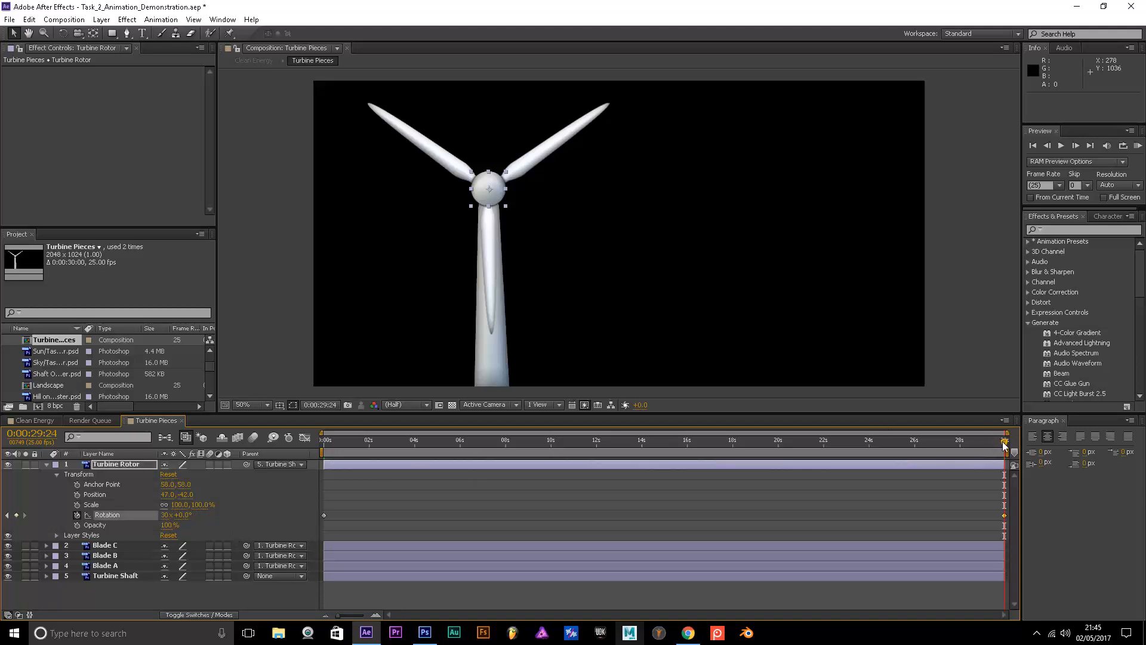
pyautogui.moveTo(1005, 445); pyautogui.dragTo(325, 436)
pyautogui.click(46, 465)
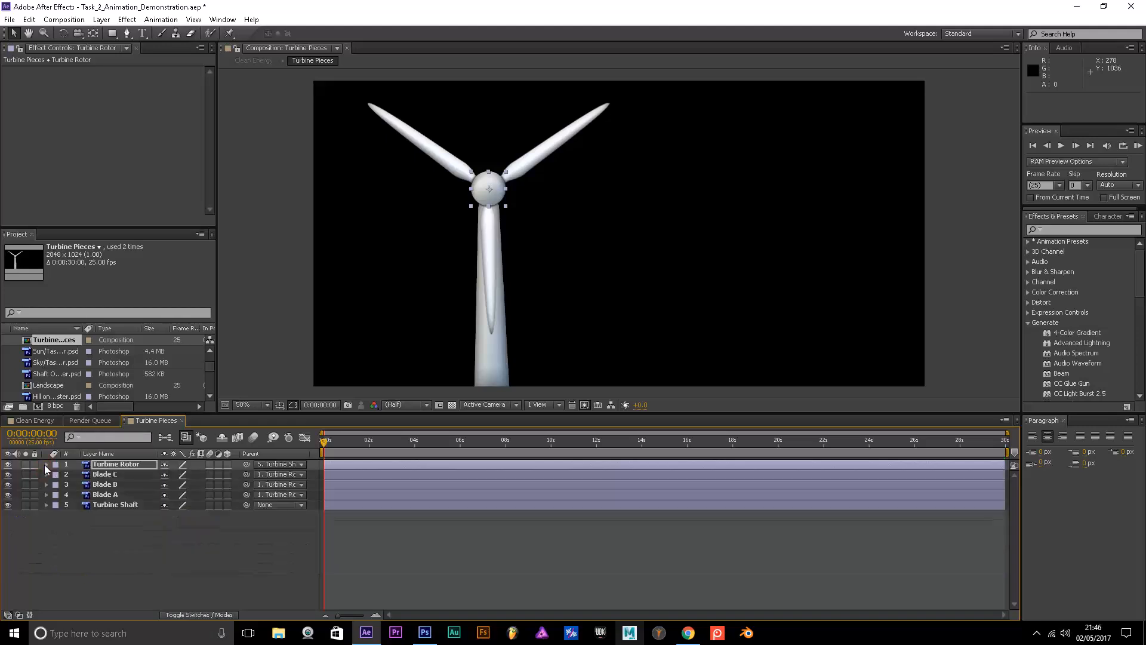
# Preview the spinning turbine from the start of the Clean Energy composition, and stop the playback
pyautogui.click(22, 422)
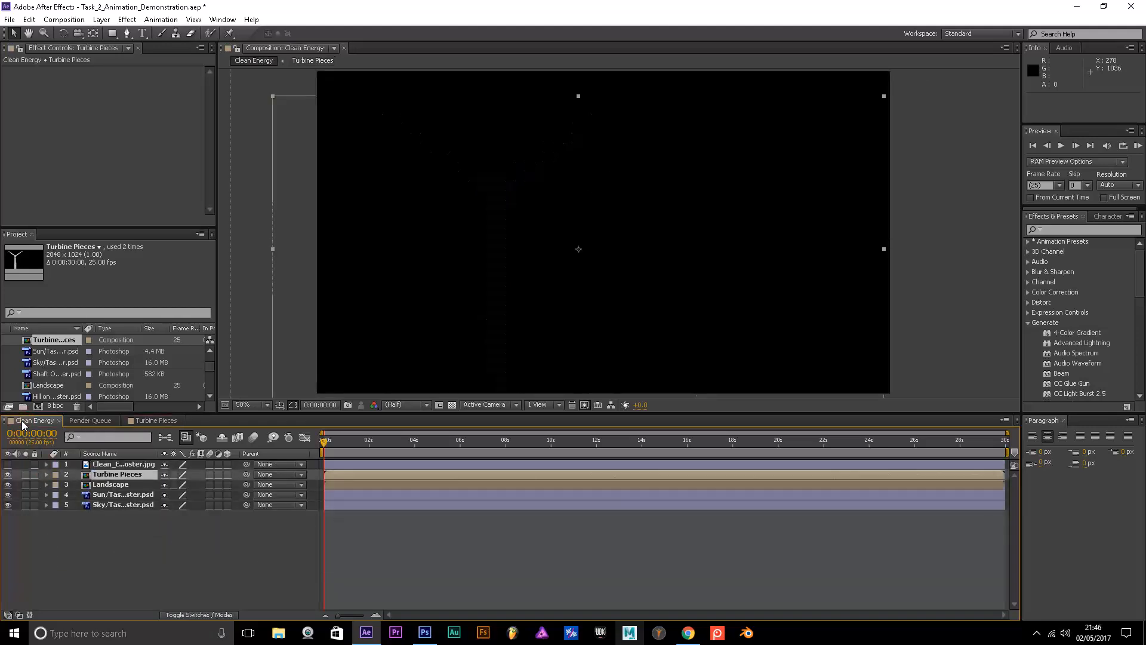
pyautogui.moveTo(323, 443)
pyautogui.mouseDown()
pyautogui.moveTo(840, 405)
pyautogui.moveTo(310, 434)
pyautogui.mouseUp()
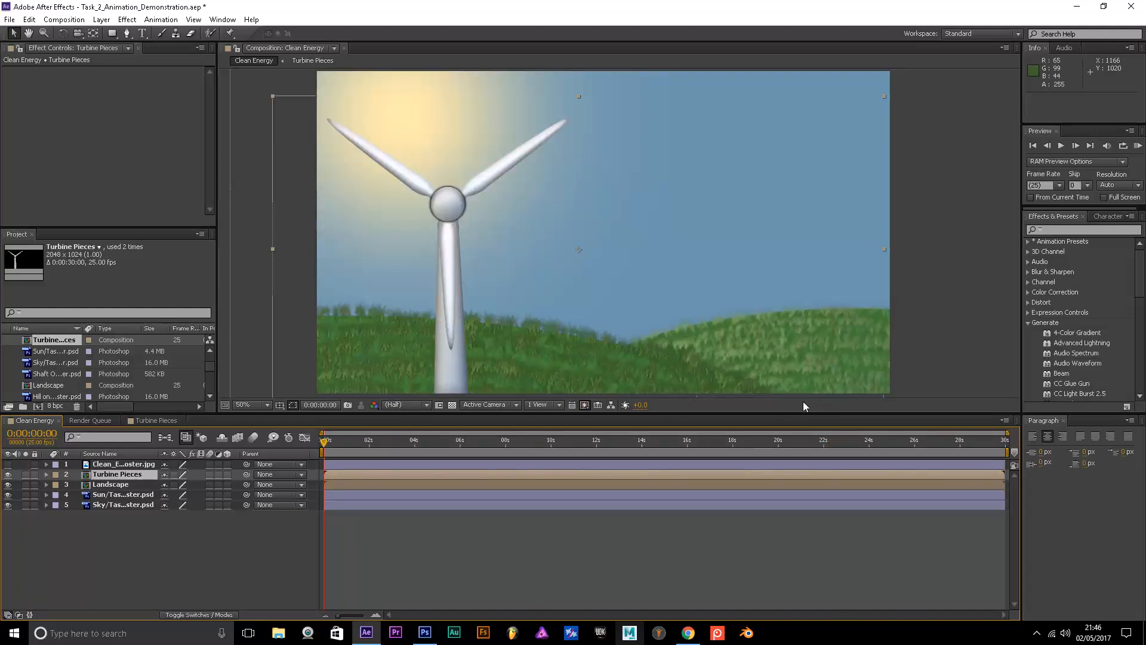
pyautogui.click(1061, 146)
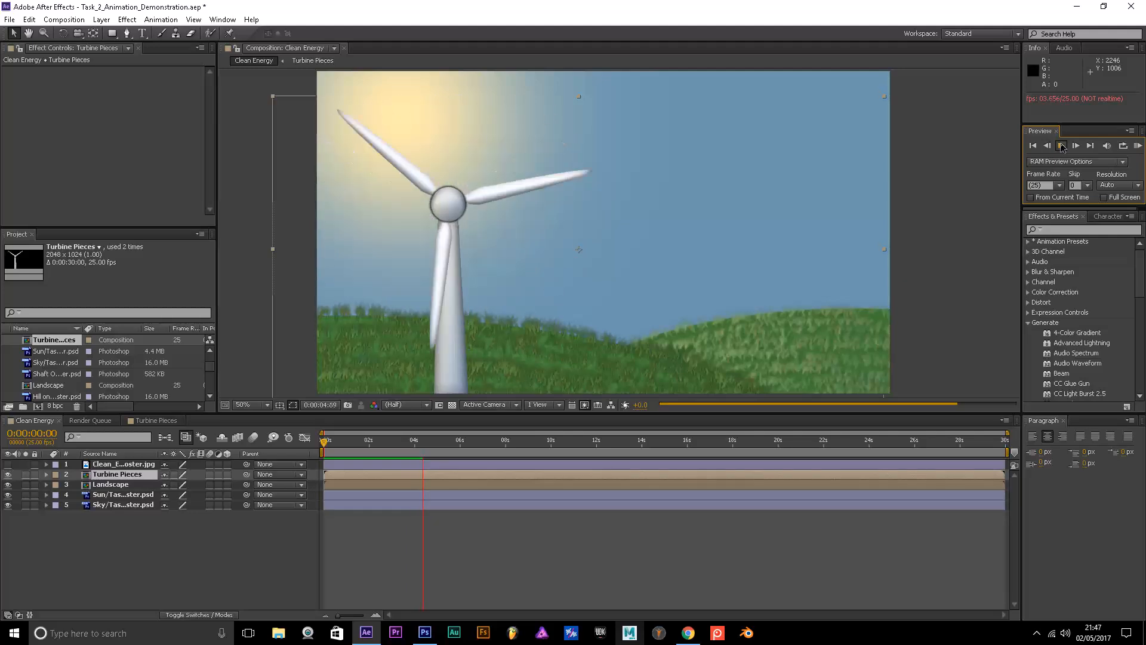
pyautogui.click(1062, 146)
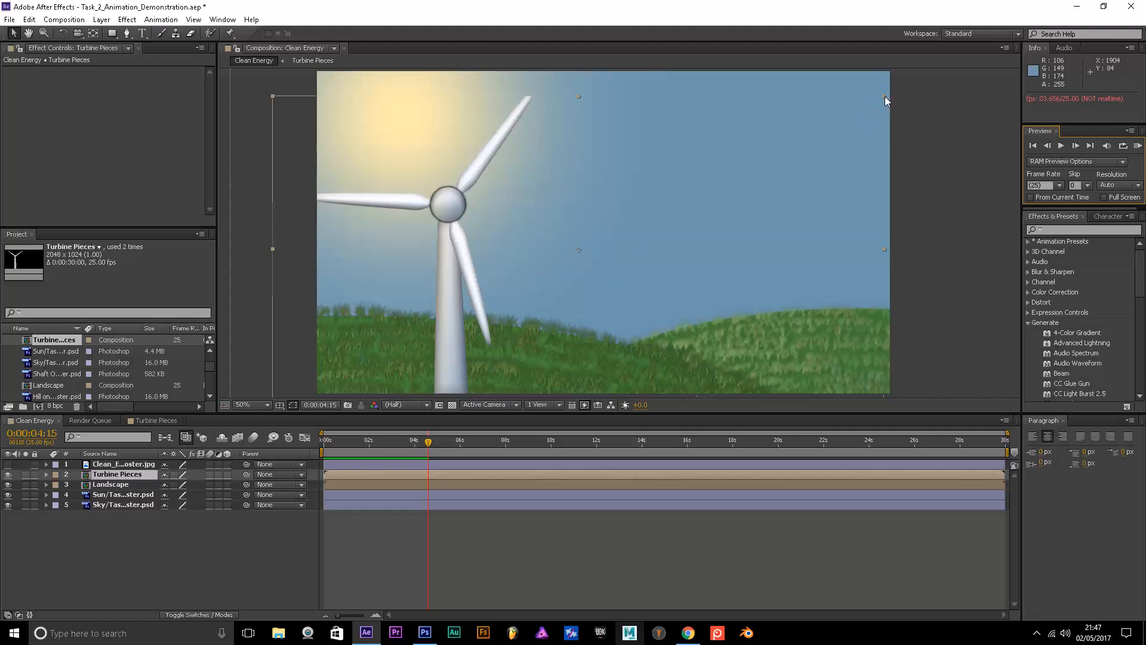
# Enlarge the Turbine Pieces layer to about 127% and, back at the first frame, reposition it at about 1112, 568
pyautogui.moveTo(883, 95); pyautogui.dragTo(969, 47)
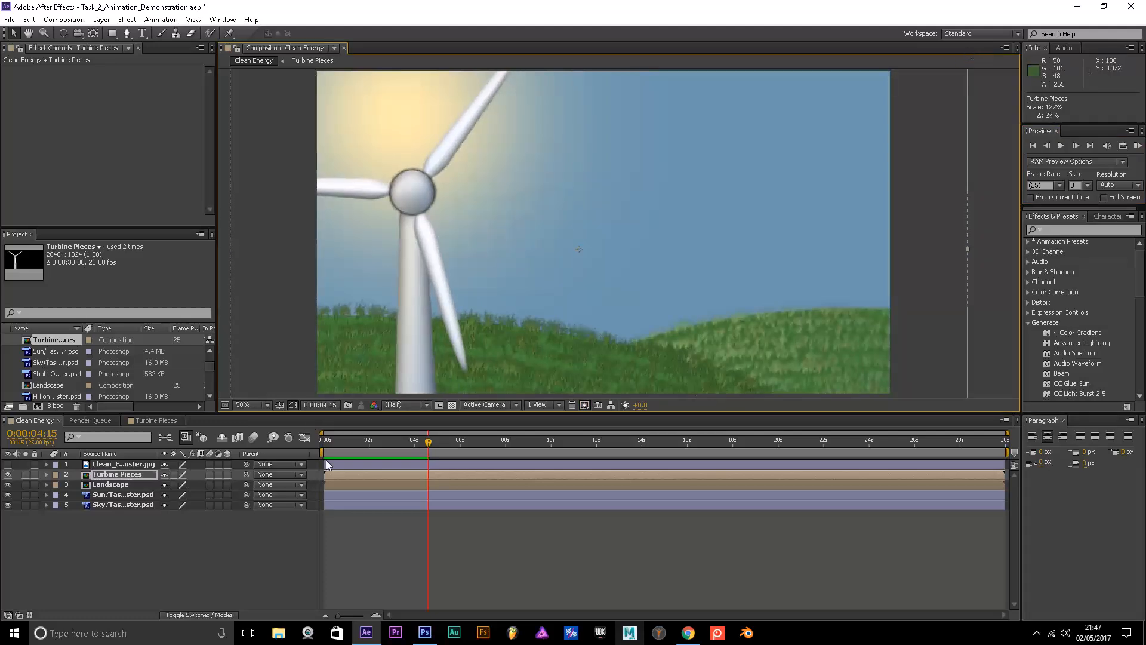
pyautogui.moveTo(428, 442); pyautogui.dragTo(318, 437)
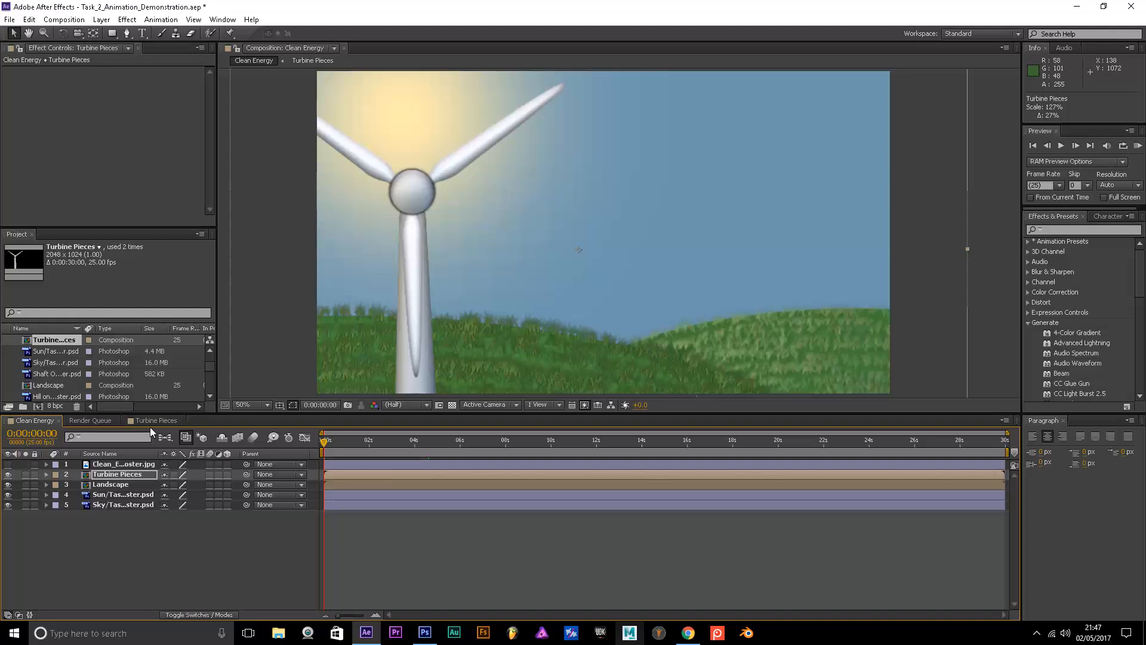
pyautogui.press(',')
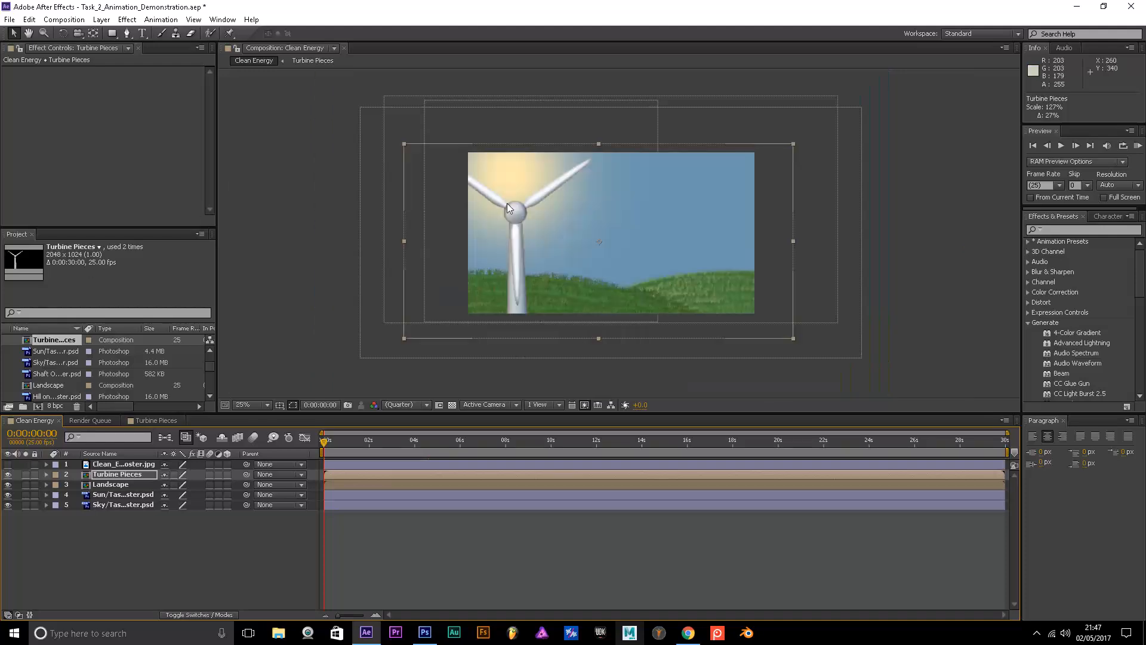
pyautogui.moveTo(439, 213); pyautogui.dragTo(475, 212)
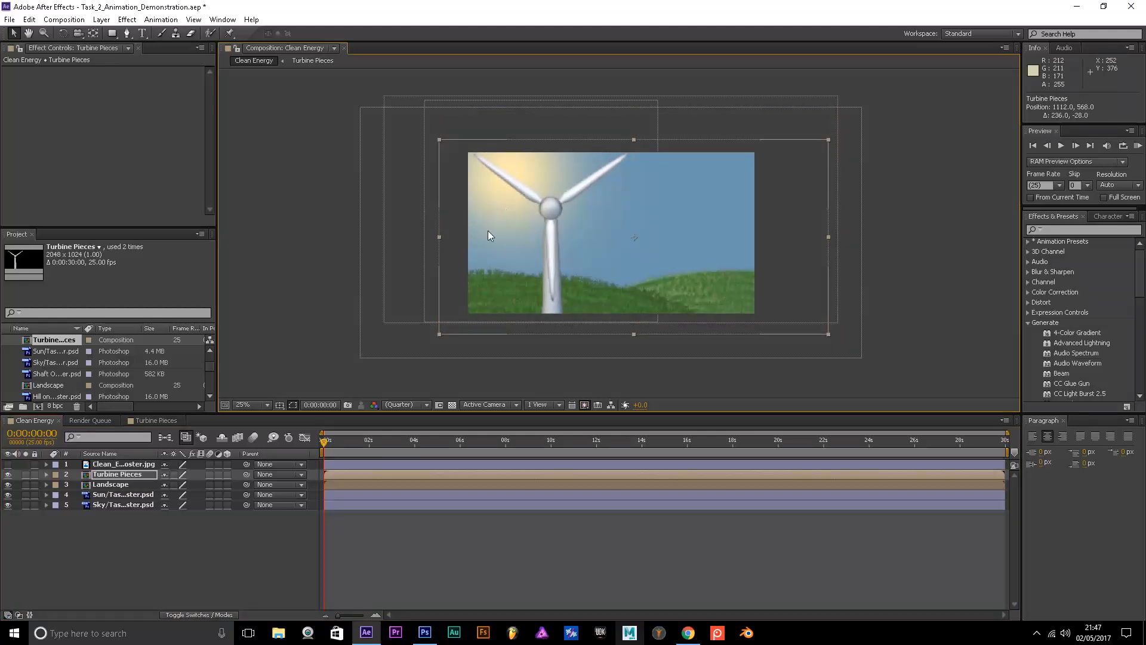
# Copy the Turbine Pieces layer and paste a second instance of it into the Clean Energy composition
pyautogui.click(96, 476)
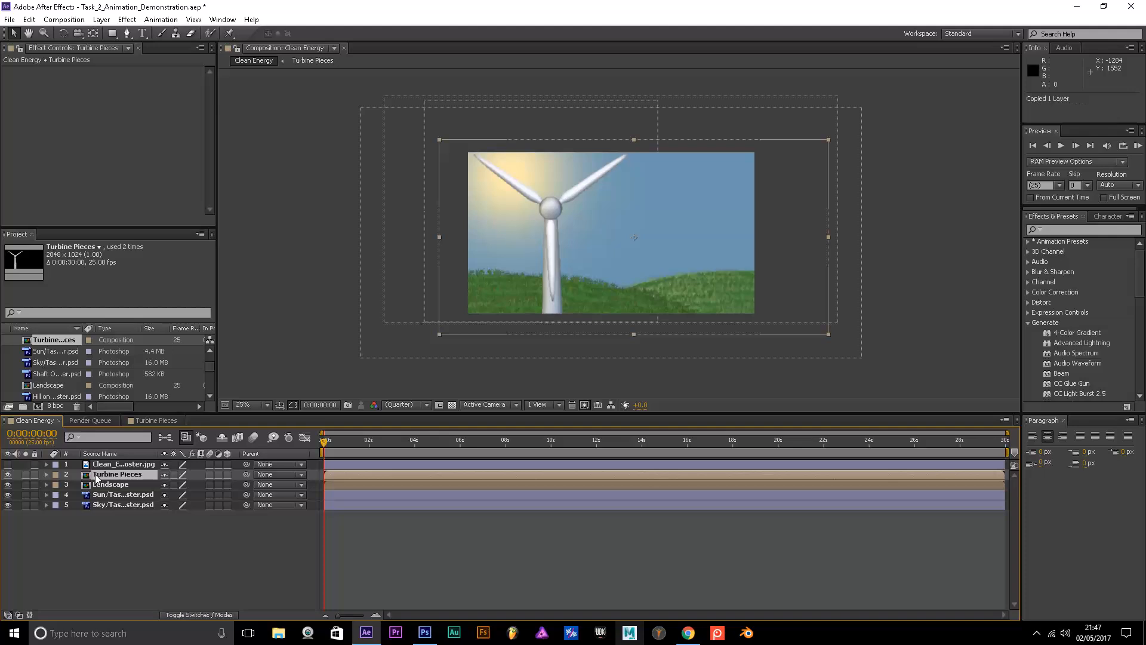
pyautogui.click(123, 539)
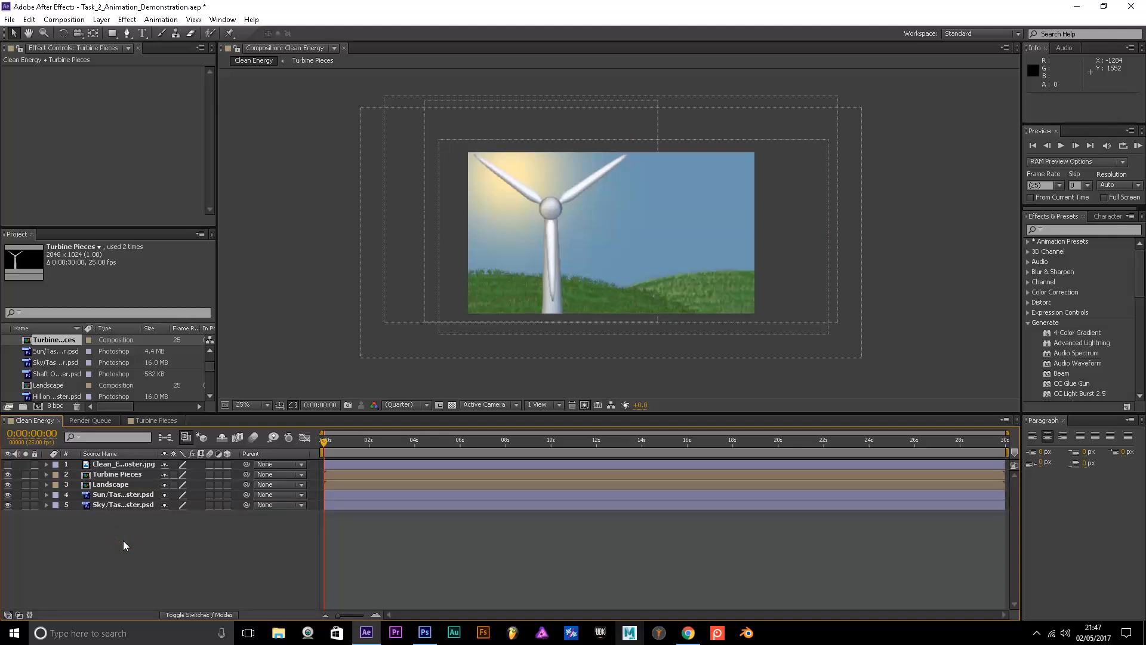
pyautogui.hotkey('ctrl', 'v')
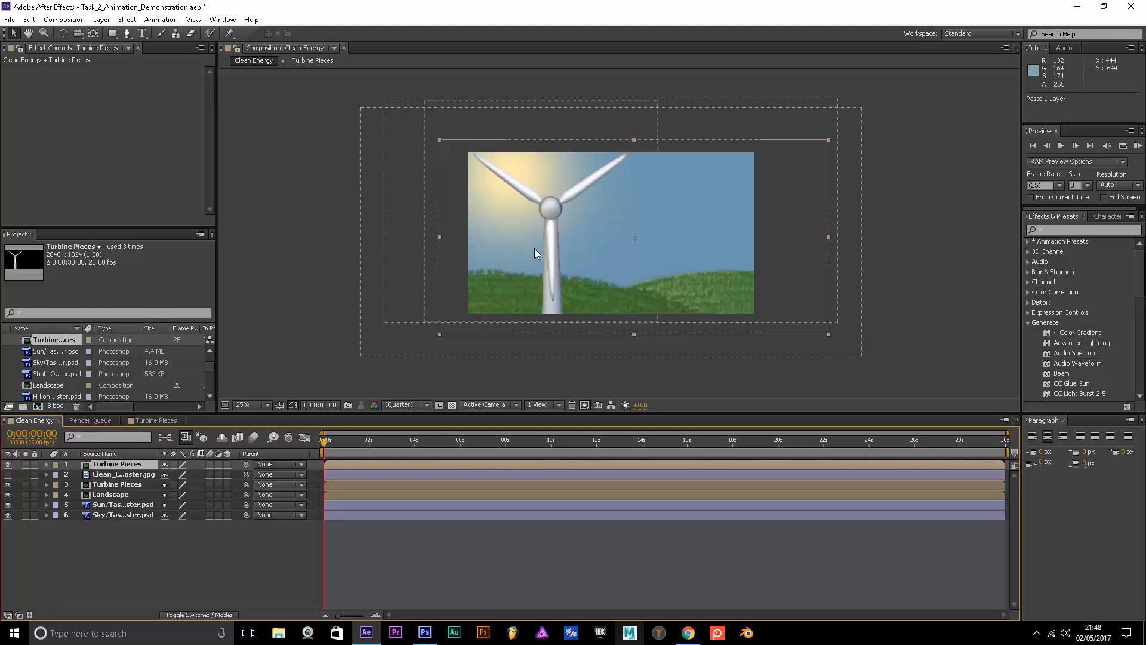
# Scale the pasted turbine to about 38%, place it on the right-hand hill at about 1856, 644, and check its rotation
pyautogui.moveTo(535, 248); pyautogui.dragTo(695, 239)
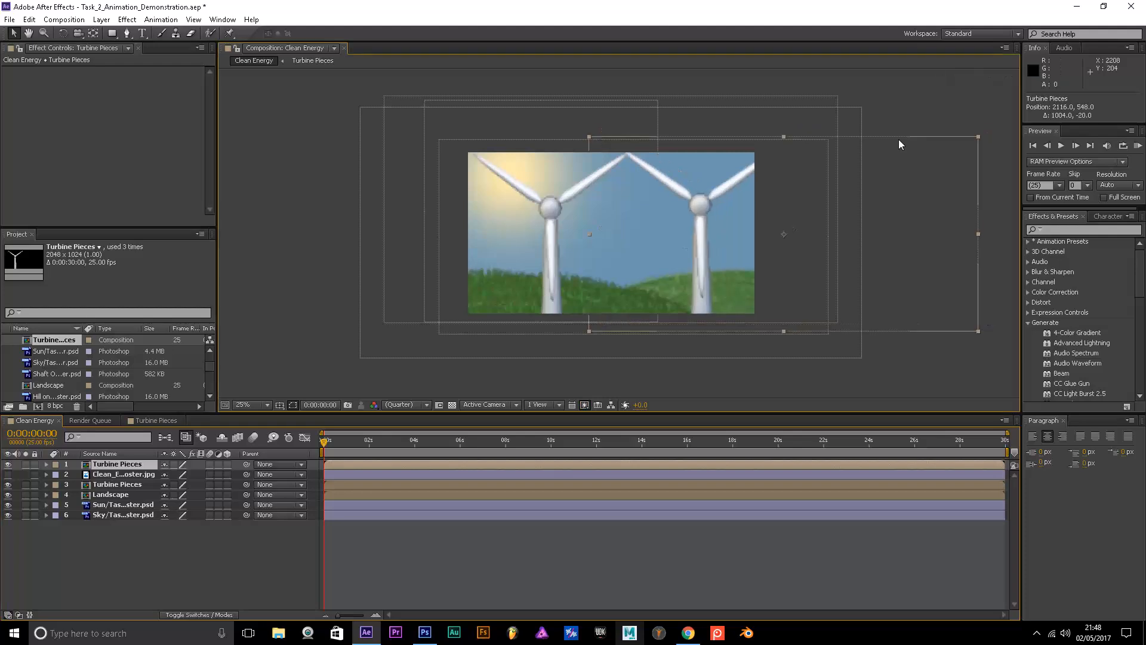
pyautogui.moveTo(985, 131); pyautogui.dragTo(861, 210)
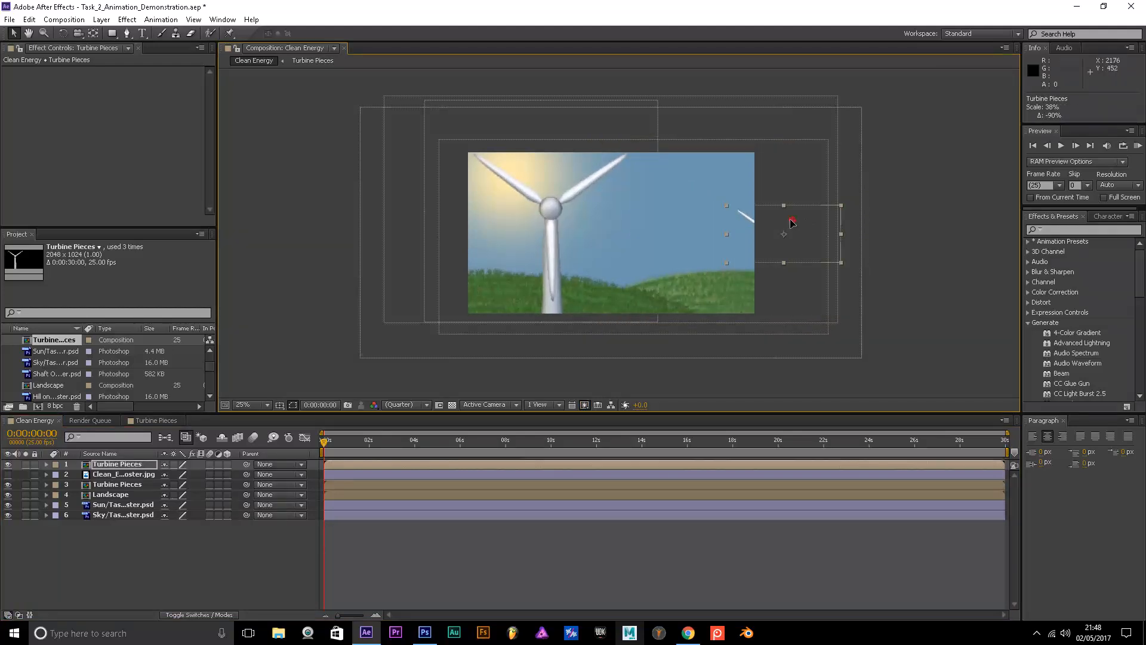
pyautogui.moveTo(789, 222); pyautogui.dragTo(750, 232)
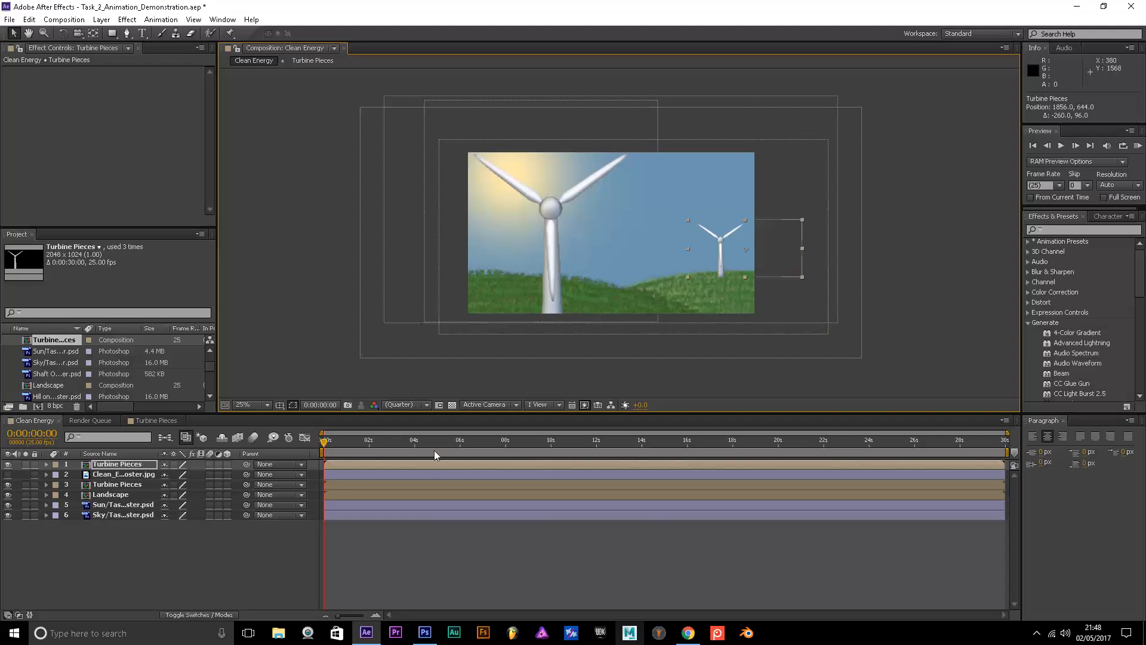
pyautogui.moveTo(323, 446)
pyautogui.mouseDown()
pyautogui.moveTo(411, 437)
pyautogui.moveTo(325, 439)
pyautogui.mouseUp()
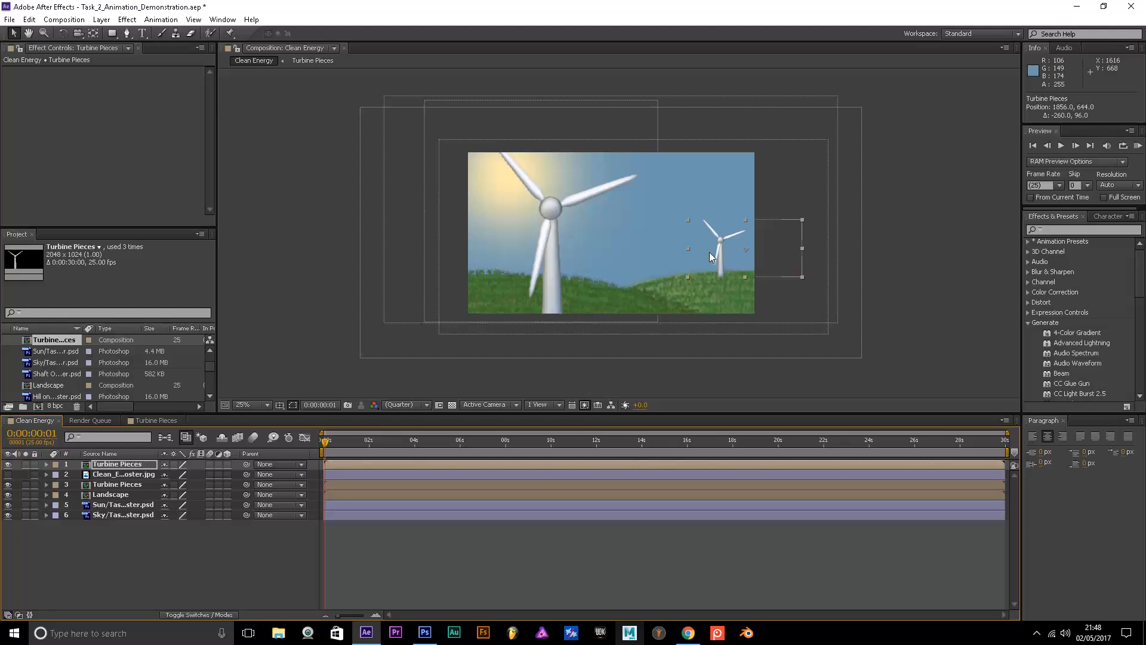
# Delete the small turbine copy from the Clean Energy composition, and check the poster's Turbine Pieces layers in Photoshop
pyautogui.press('Delete')
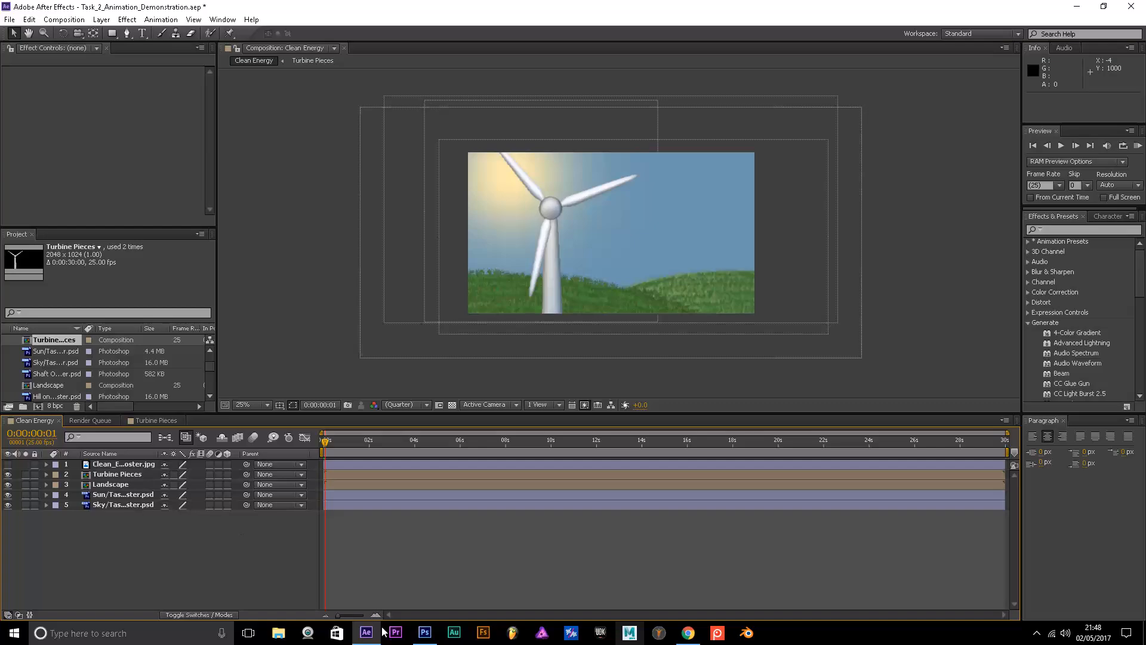
pyautogui.click(425, 633)
pyautogui.scroll(3, 1140, 322)
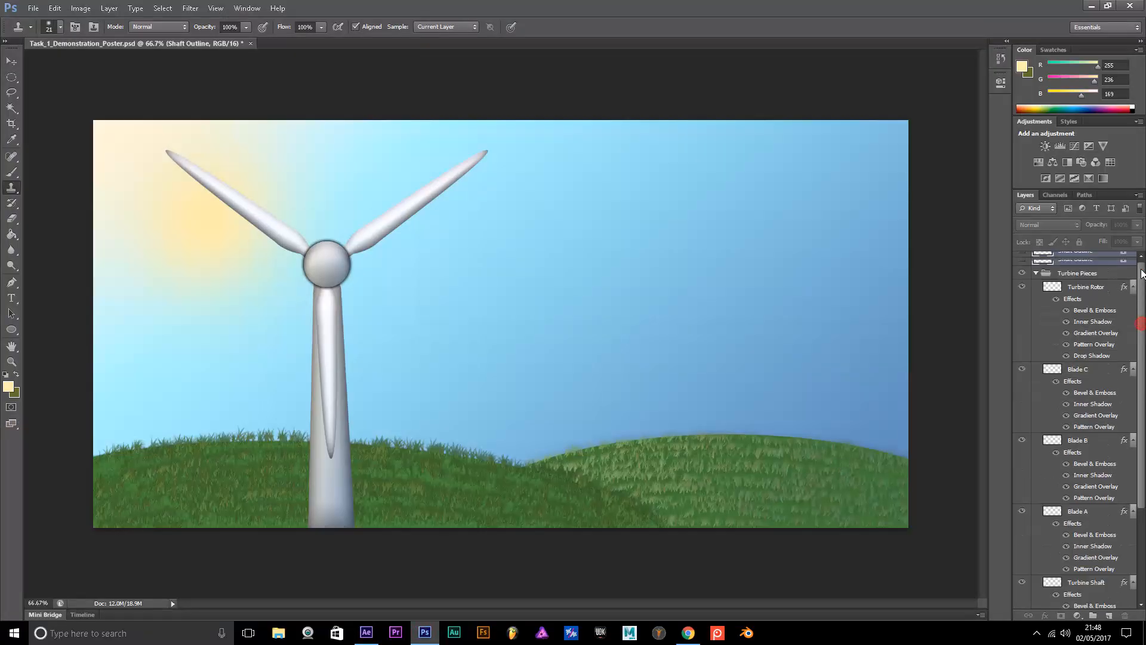
pyautogui.click(366, 633)
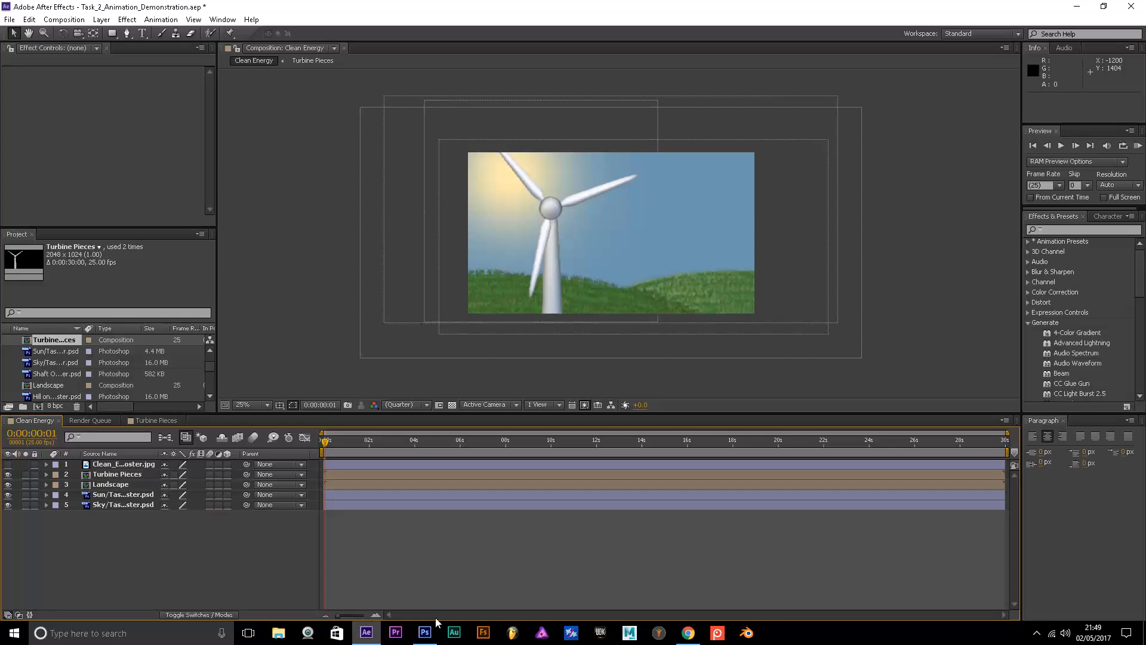
# Examine how the Photoshop poster groups its Turbine Pieces and Landscape layers, collapse both groups, and return to After Effects
pyautogui.click(423, 635)
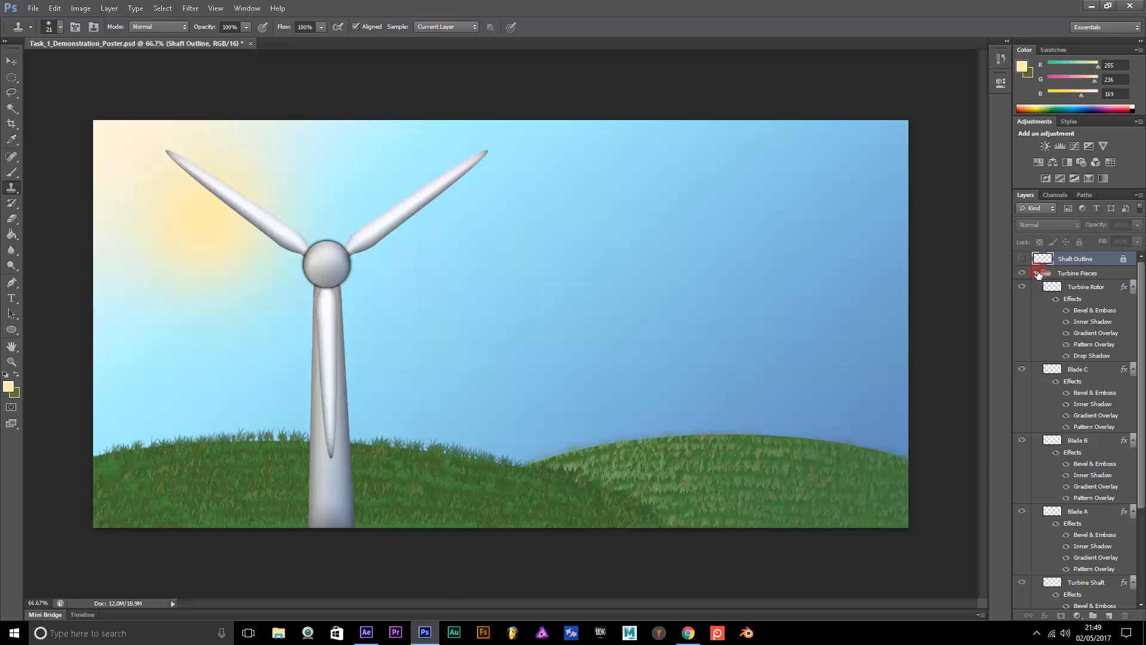
pyautogui.click(1037, 273)
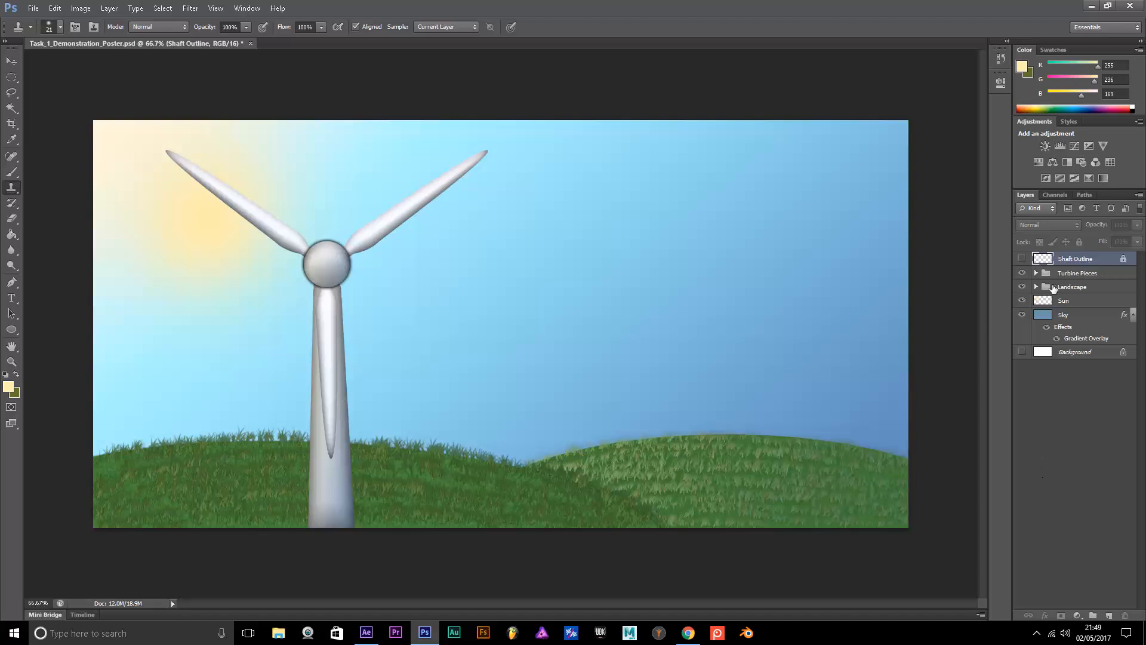
pyautogui.click(1042, 288)
pyautogui.click(1037, 287)
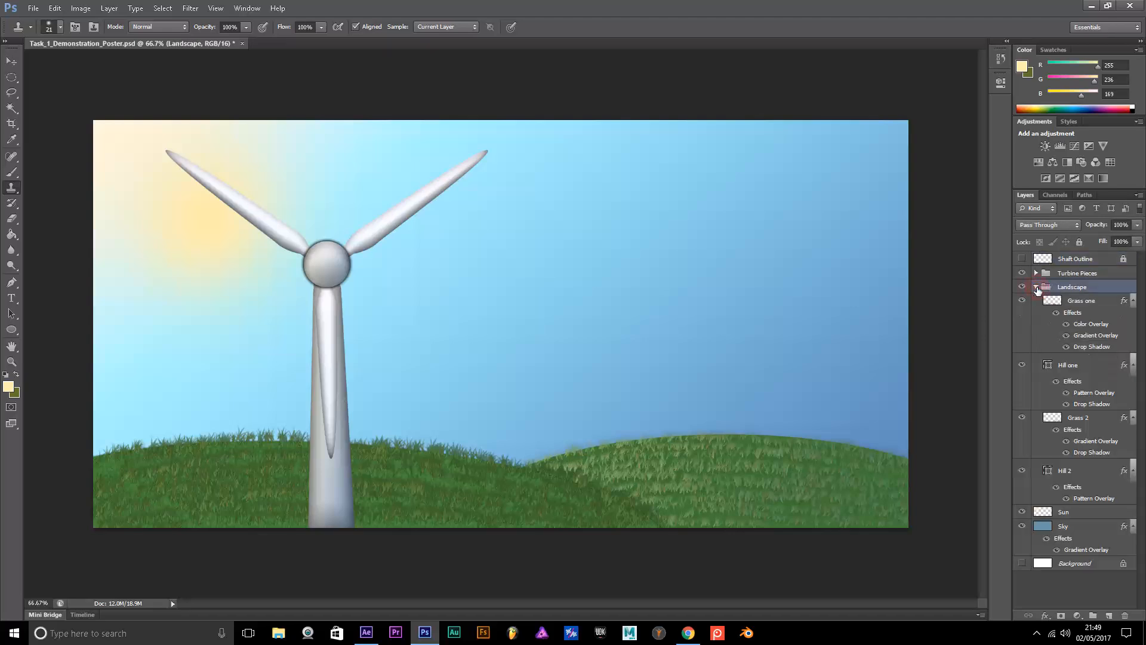
pyautogui.click(1037, 287)
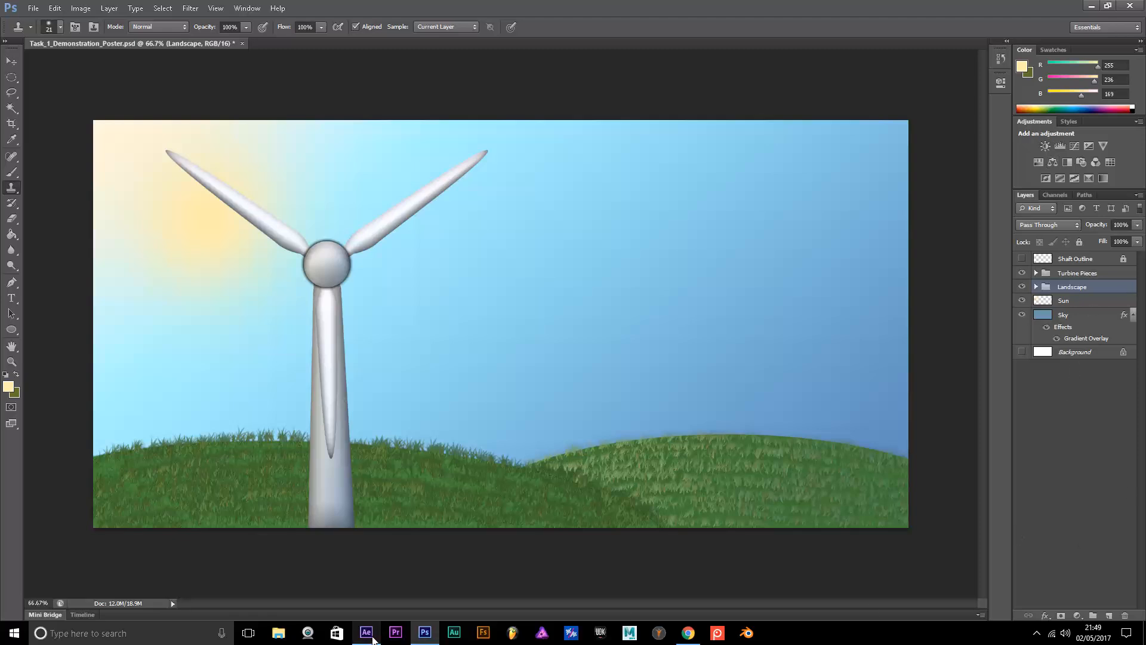
pyautogui.click(367, 633)
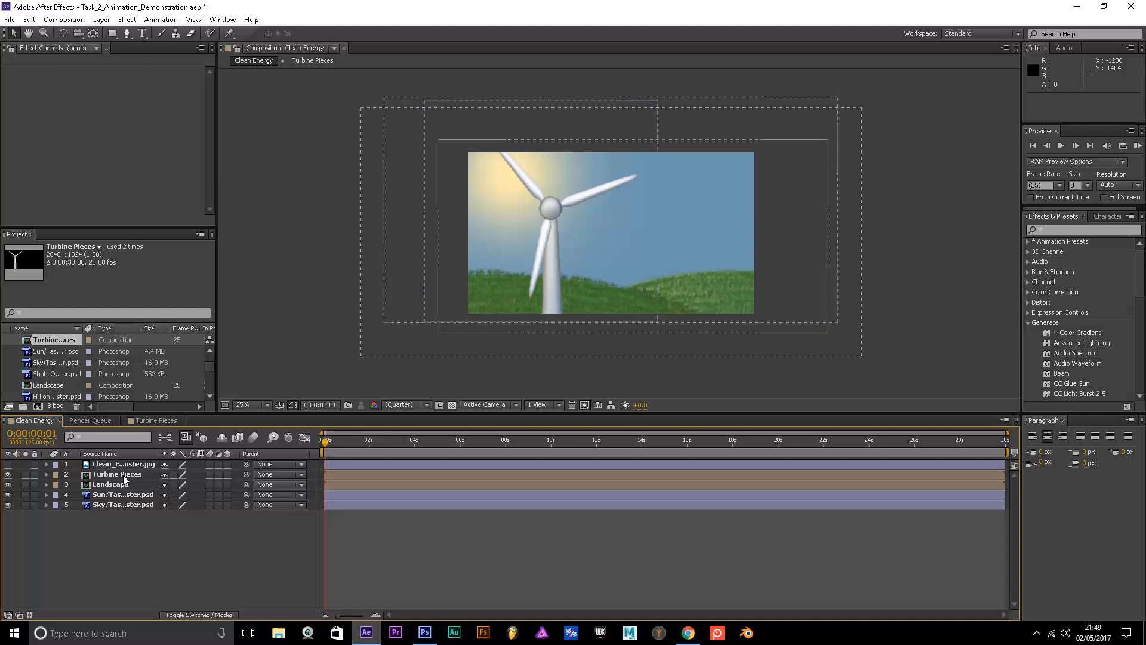
# Review the Turbine Pieces composition with all its layers from Turbine Rotor to Turbine Shaft selected, and compare it with Clean Energy
pyautogui.click(149, 421)
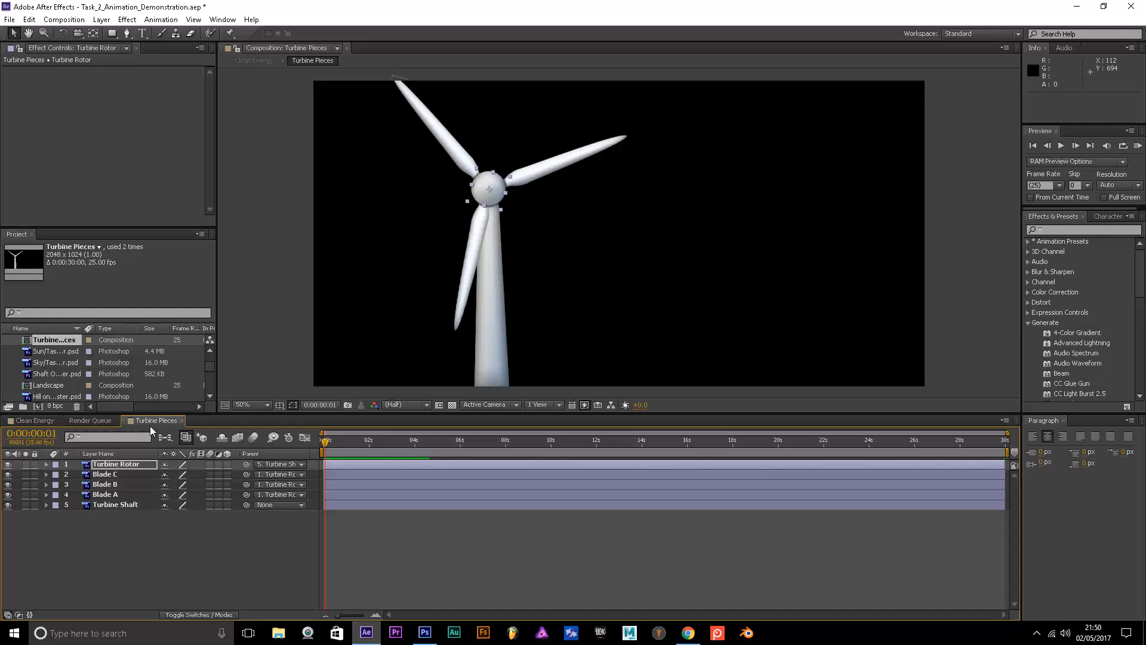
pyautogui.keyDown('shift'); pyautogui.click(122, 505); pyautogui.keyUp('shift')
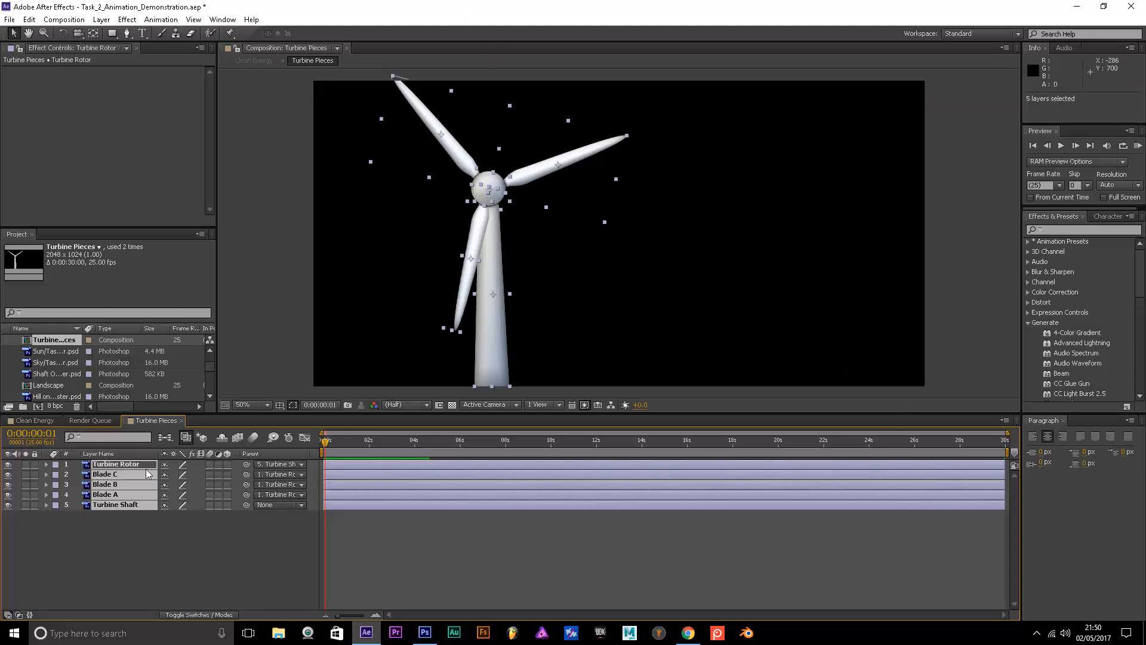
pyautogui.click(25, 421)
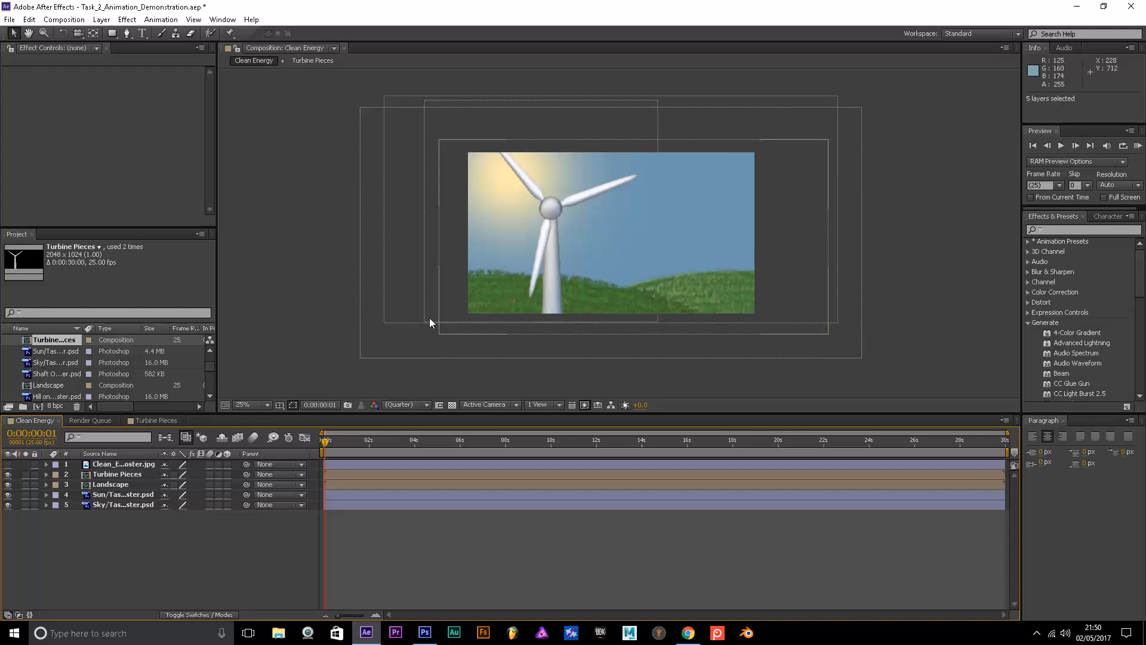
pyautogui.moveTo(166, 414); pyautogui.dragTo(164, 420)
pyautogui.click(159, 423)
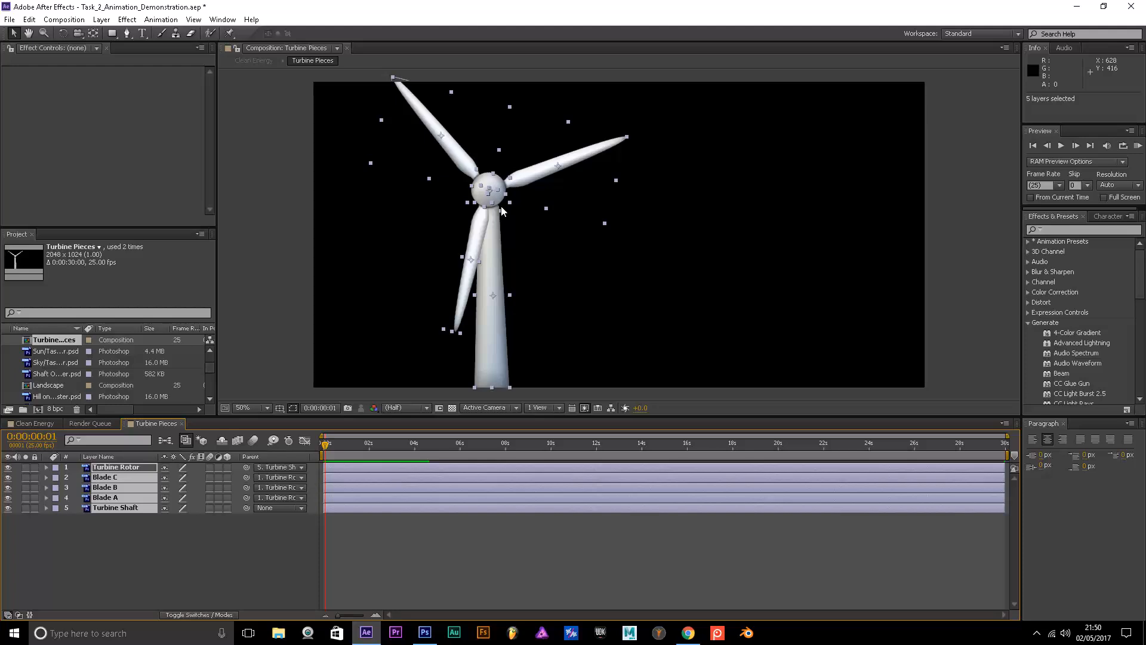
# Close the Turbine Pieces composition, and save the project before returning to the Clean Energy timeline
pyautogui.click(182, 423)
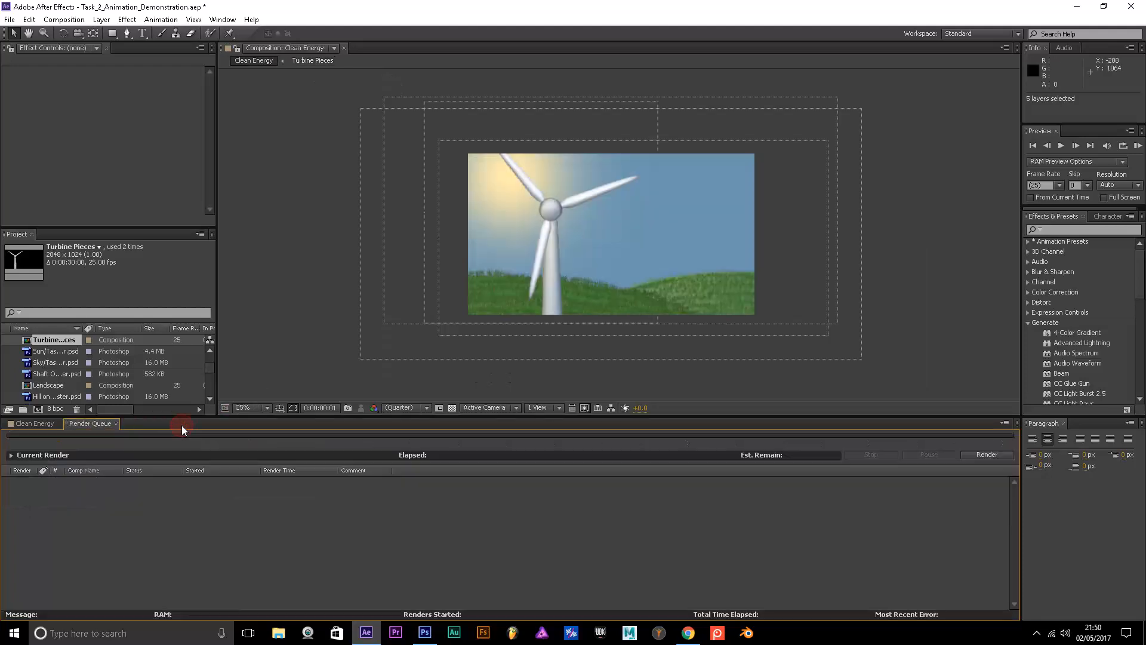
pyautogui.click(9, 19)
pyautogui.click(43, 116)
pyautogui.click(33, 423)
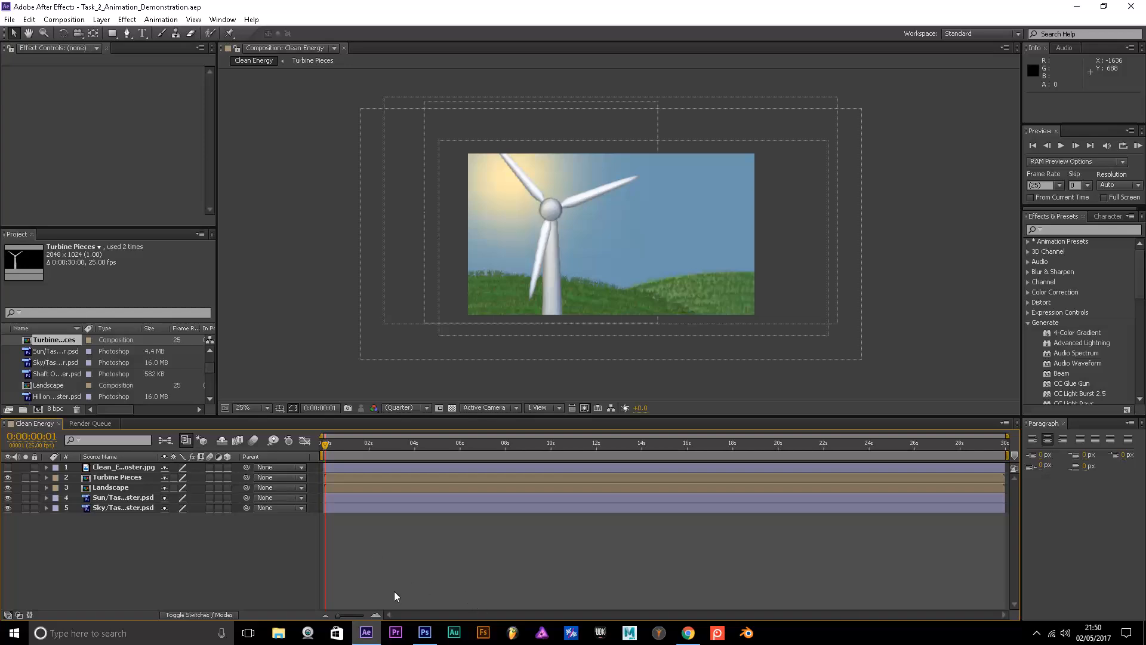
# Compare the Photoshop poster's layer structure with the layers of the Clean Energy composition in After Effects
pyautogui.click(425, 633)
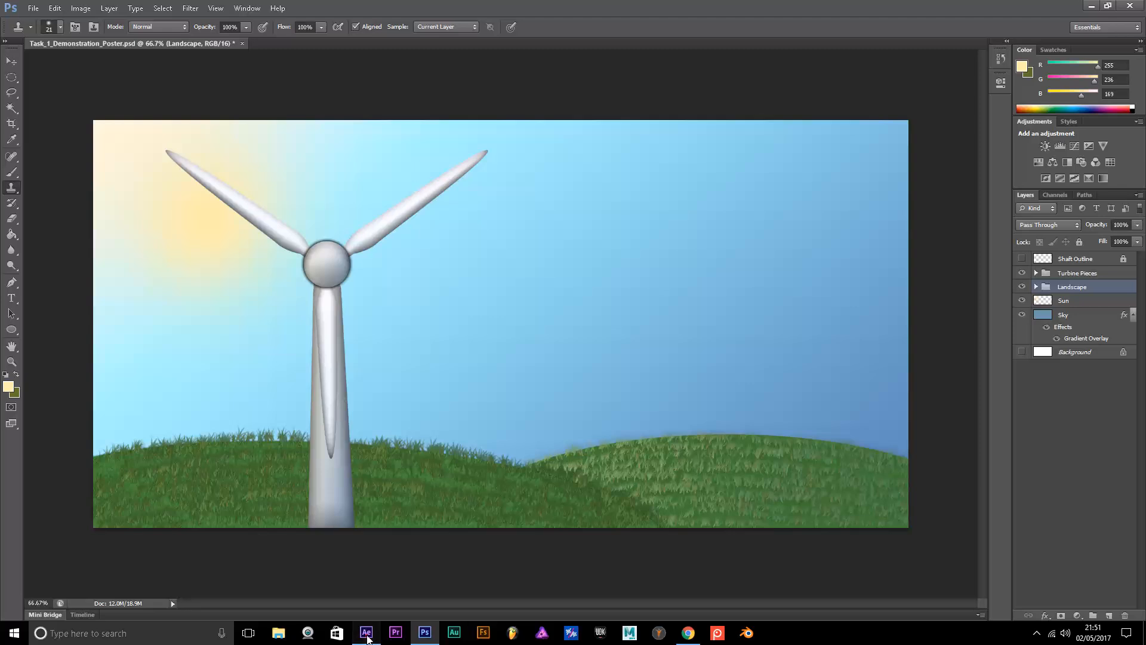
pyautogui.click(366, 633)
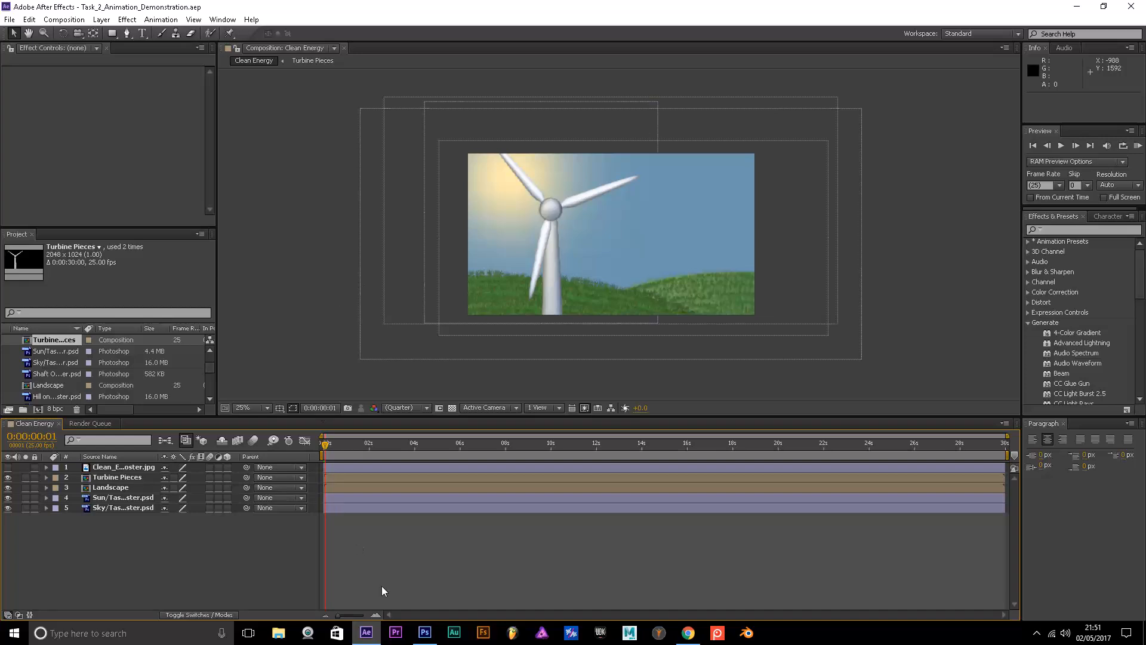
pyautogui.click(422, 638)
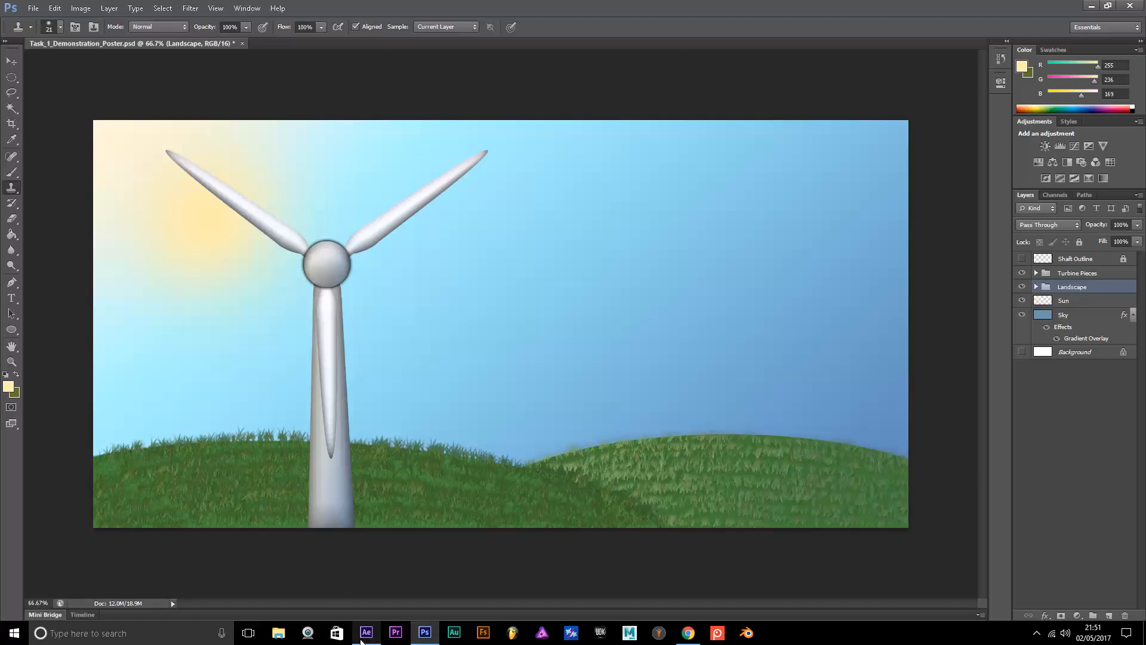
pyautogui.click(367, 633)
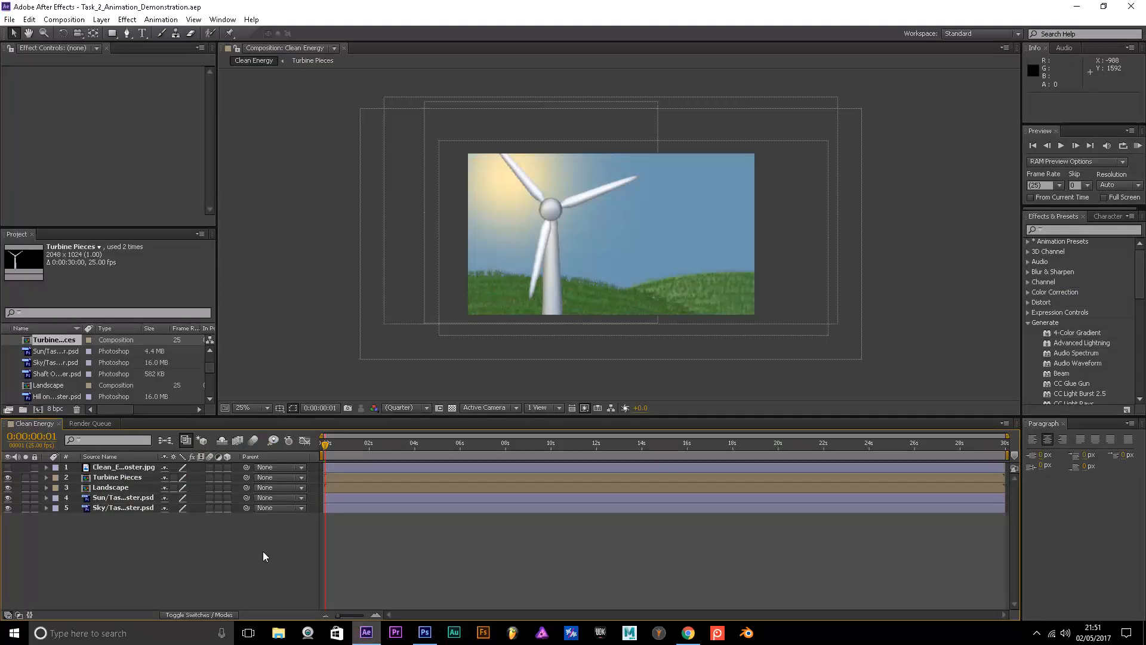
# Open the Turbine Pieces layer's nested composition to review its parts, and close it again
pyautogui.doubleClick(117, 479)
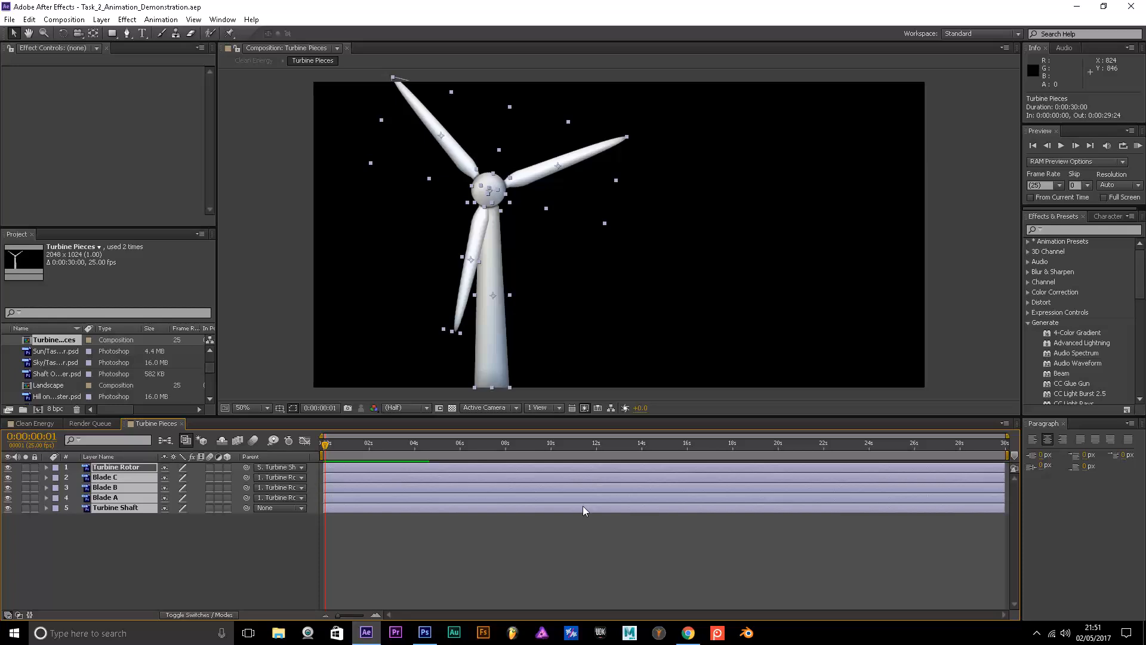
pyautogui.click(183, 424)
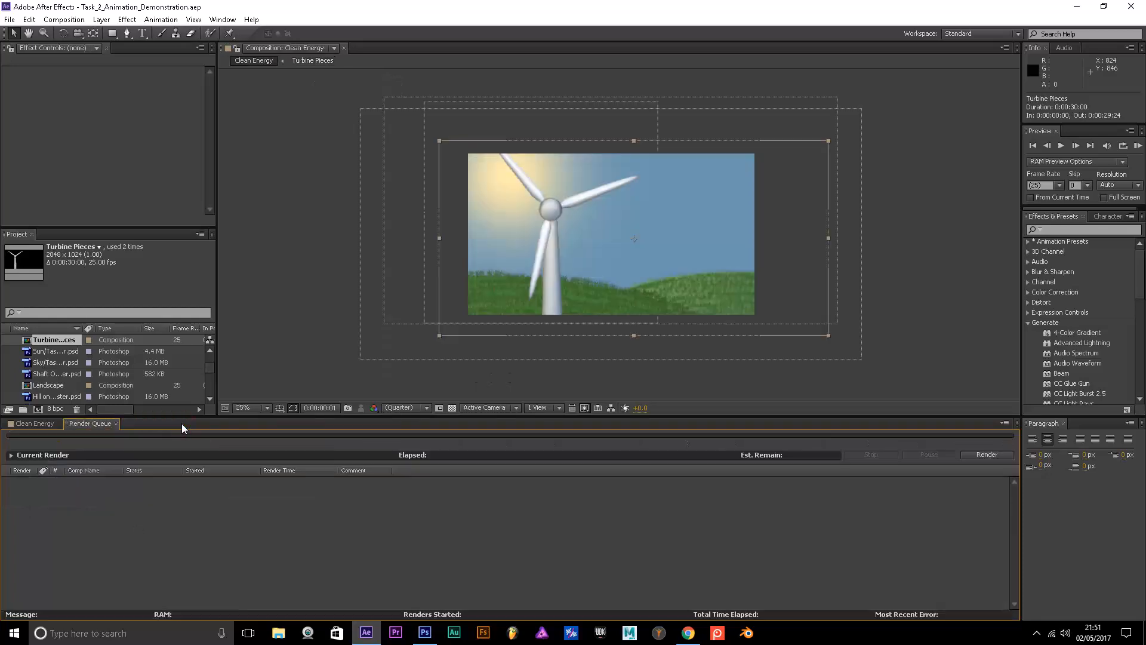
pyautogui.click(12, 19)
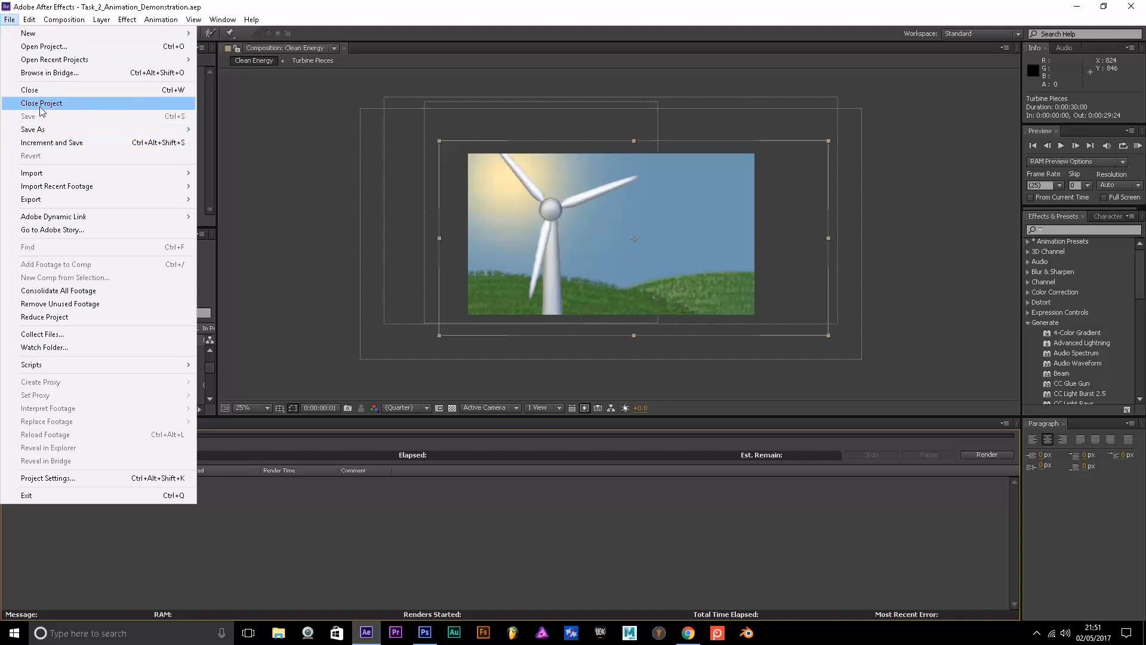
pyautogui.click(279, 5)
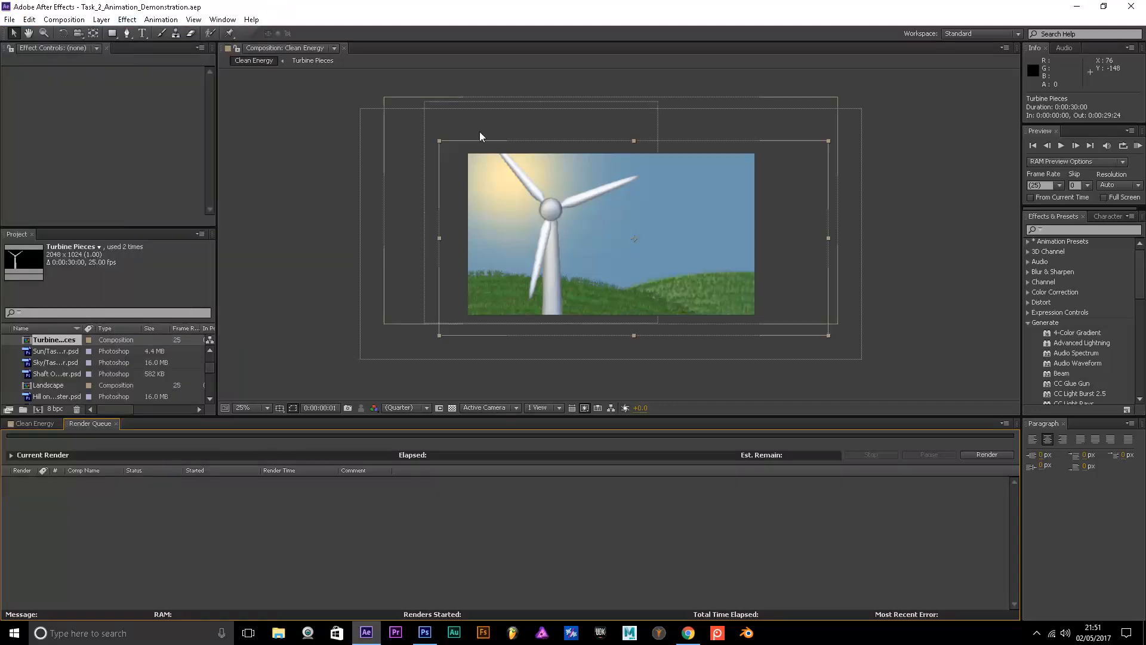